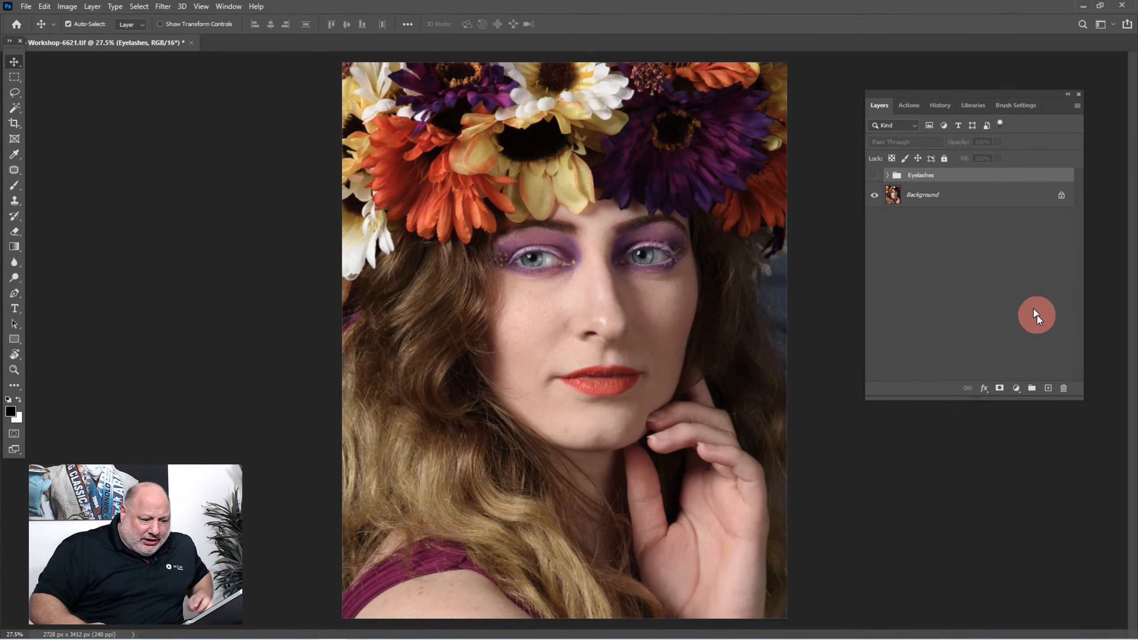
# Create a new empty layer above the Eyelashes group
pyautogui.click(1048, 388)
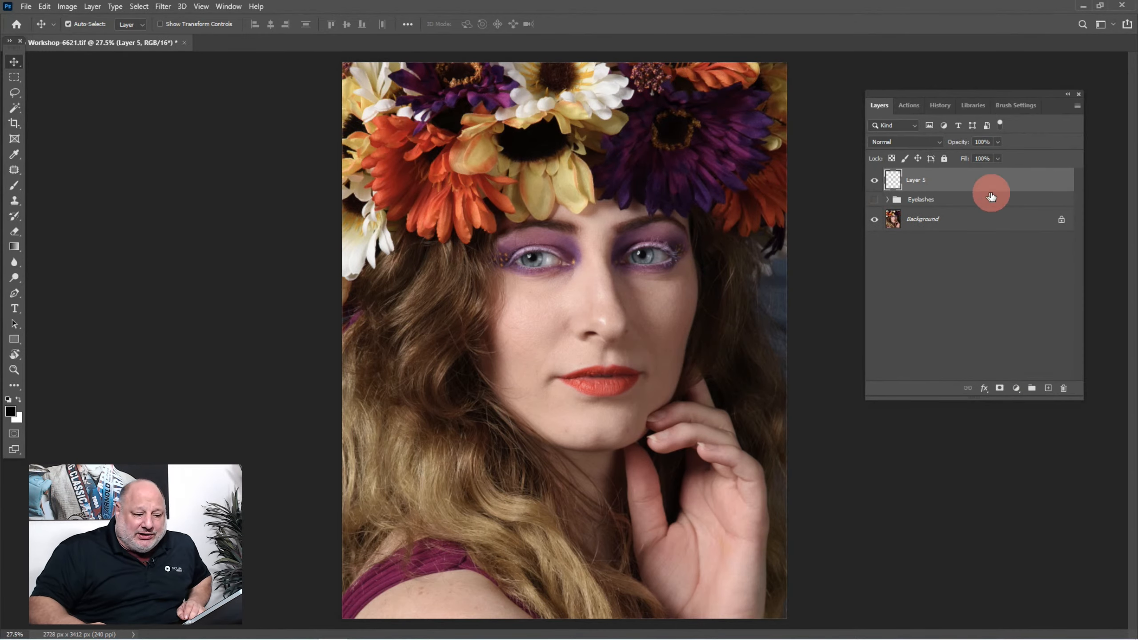
pyautogui.moveTo(950, 200)
pyautogui.mouseDown()
pyautogui.moveTo(943, 165)
pyautogui.moveTo(952, 205)
pyautogui.mouseUp()
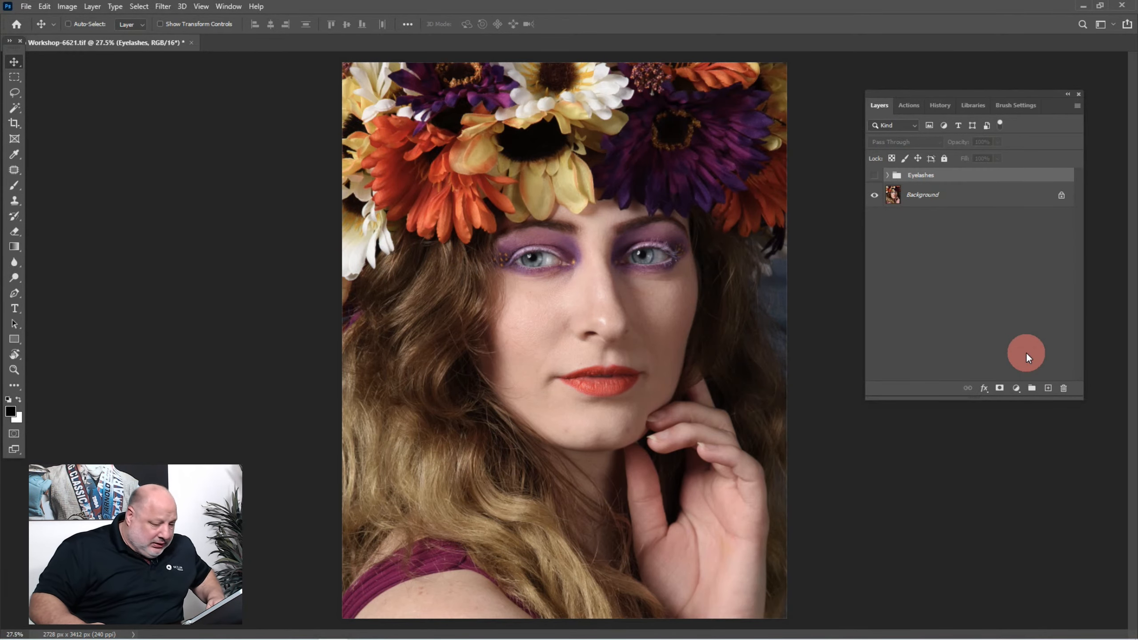
pyautogui.hotkey('ctrl', 'z')
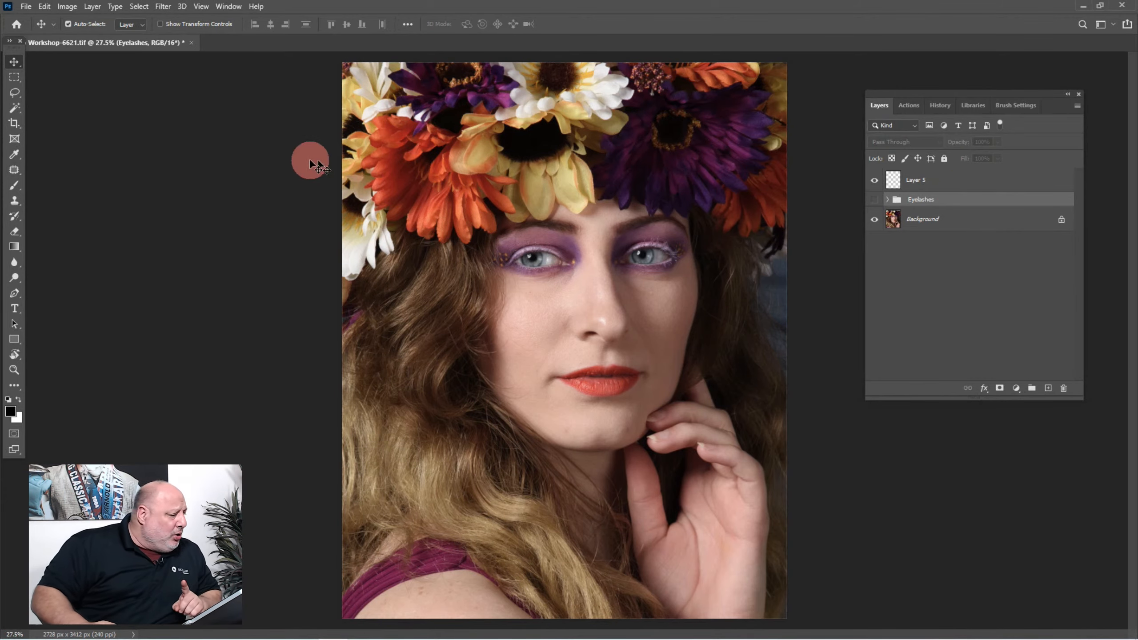
# Activate the Brush tool, enlarge the brush tip list and choose the 752 px eyelash tip
pyautogui.click(15, 186)
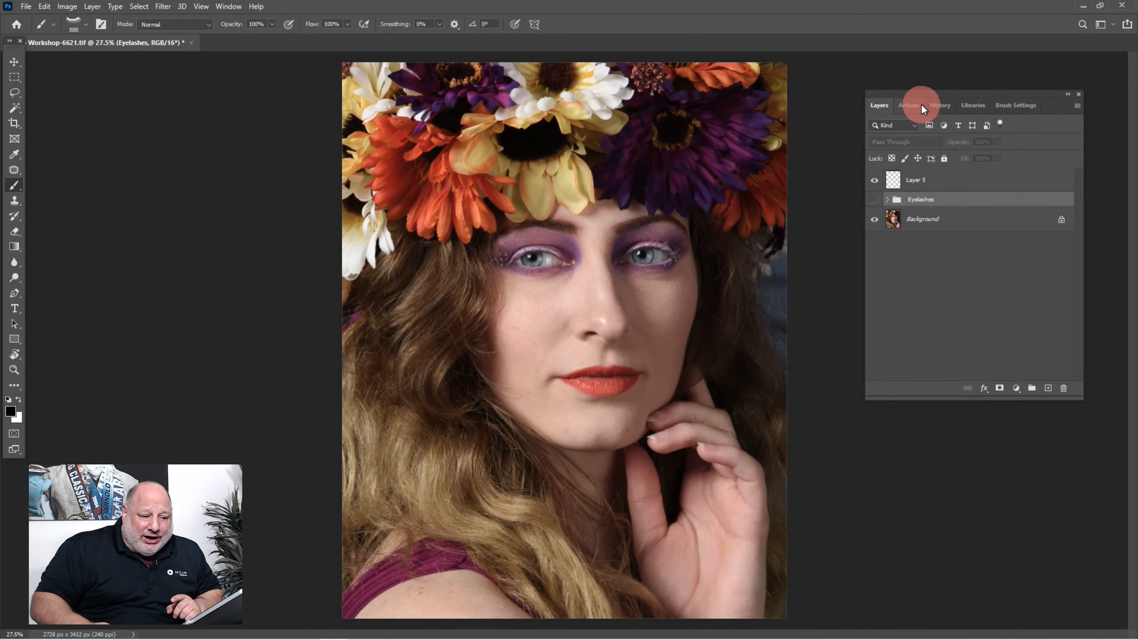
pyautogui.click(1016, 106)
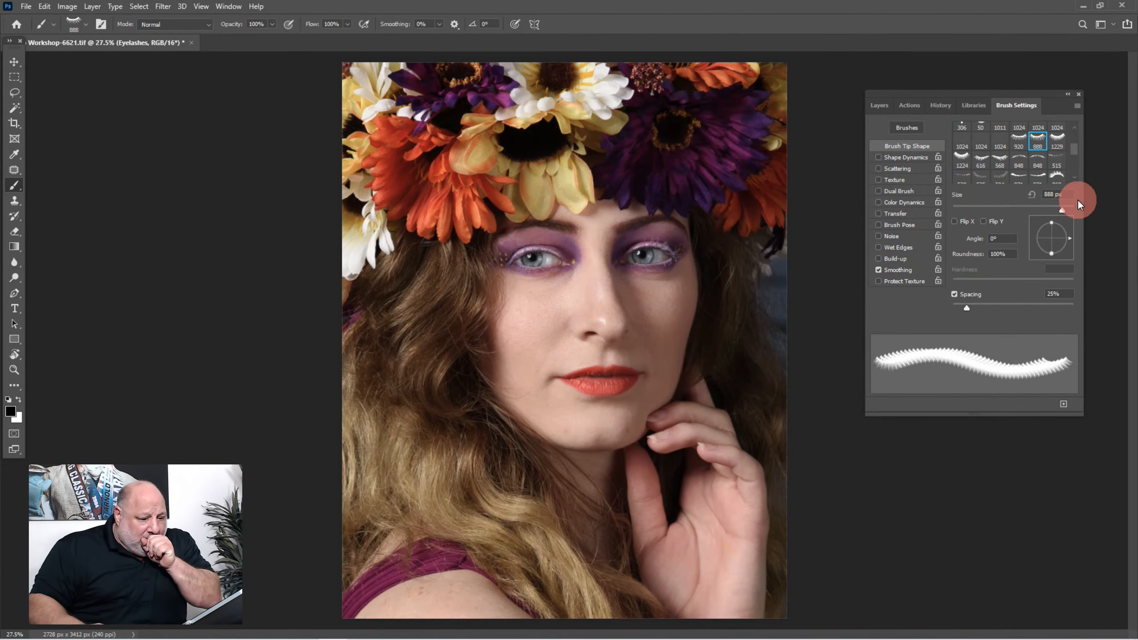
pyautogui.moveTo(1044, 415); pyautogui.dragTo(1042, 568)
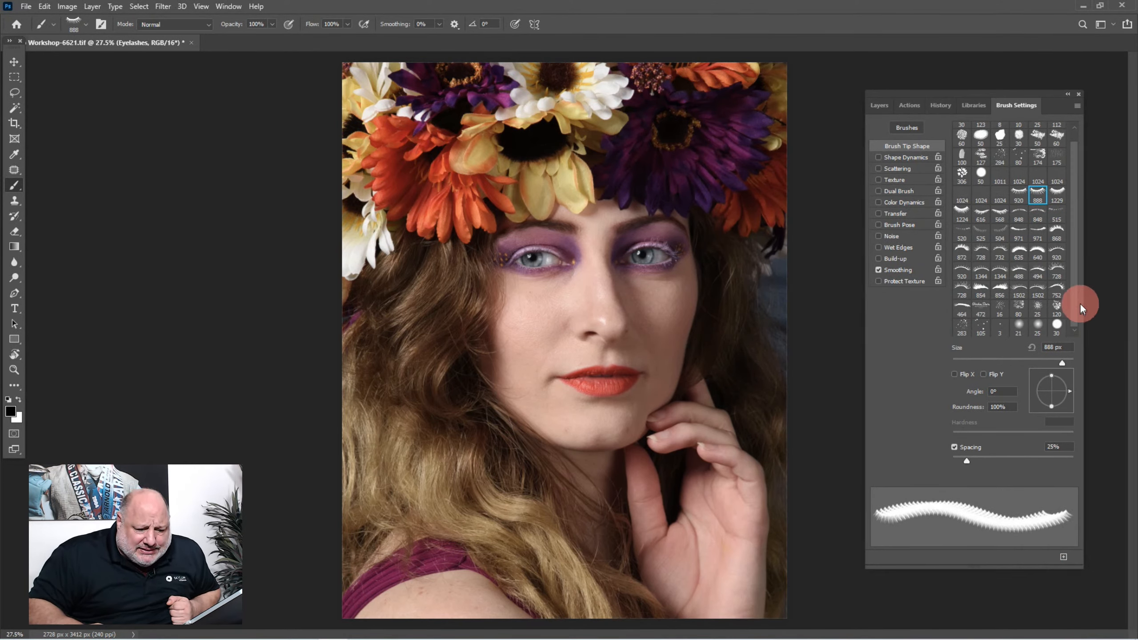
pyautogui.click(1056, 288)
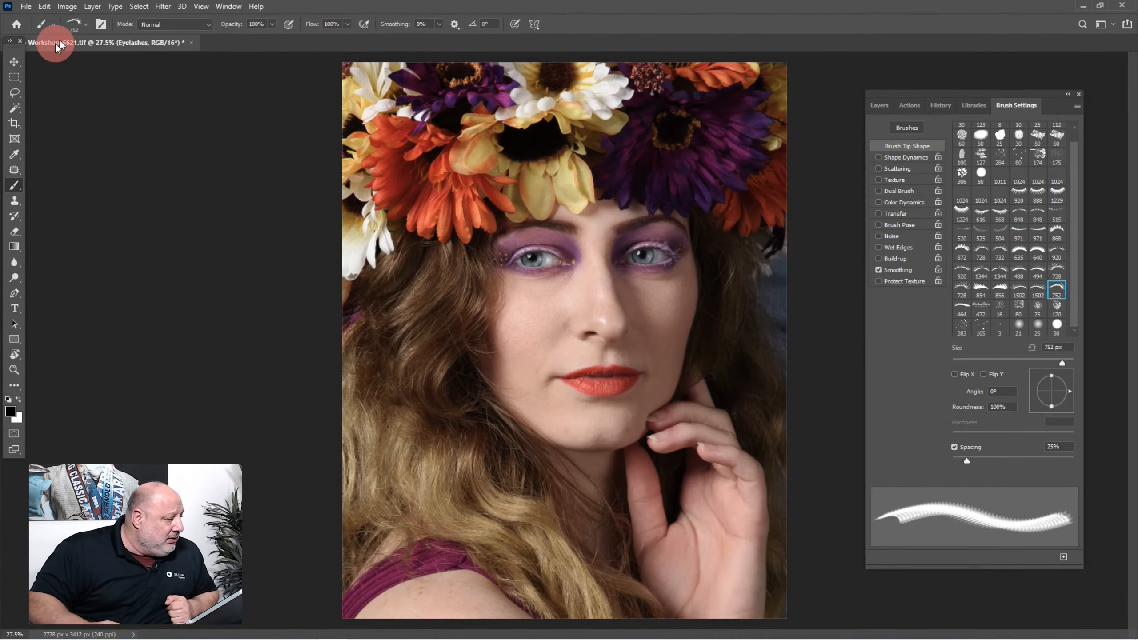
# Make Layer 5 the active layer and switch the brush to the 728 px eyelash tip
pyautogui.click(878, 105)
pyautogui.click(960, 181)
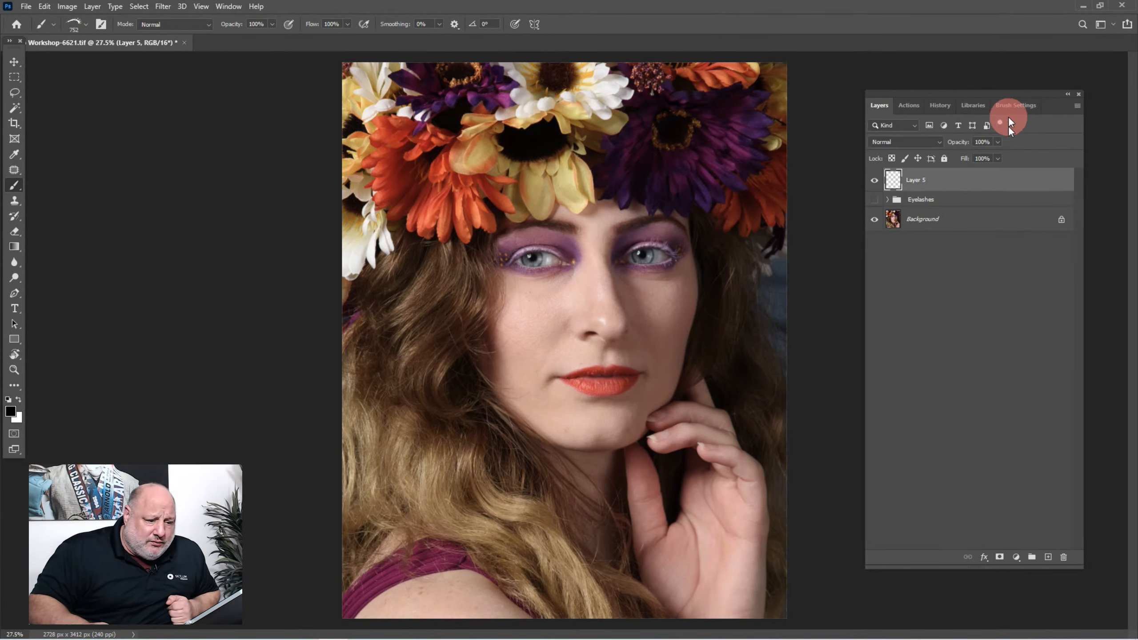
pyautogui.click(1016, 105)
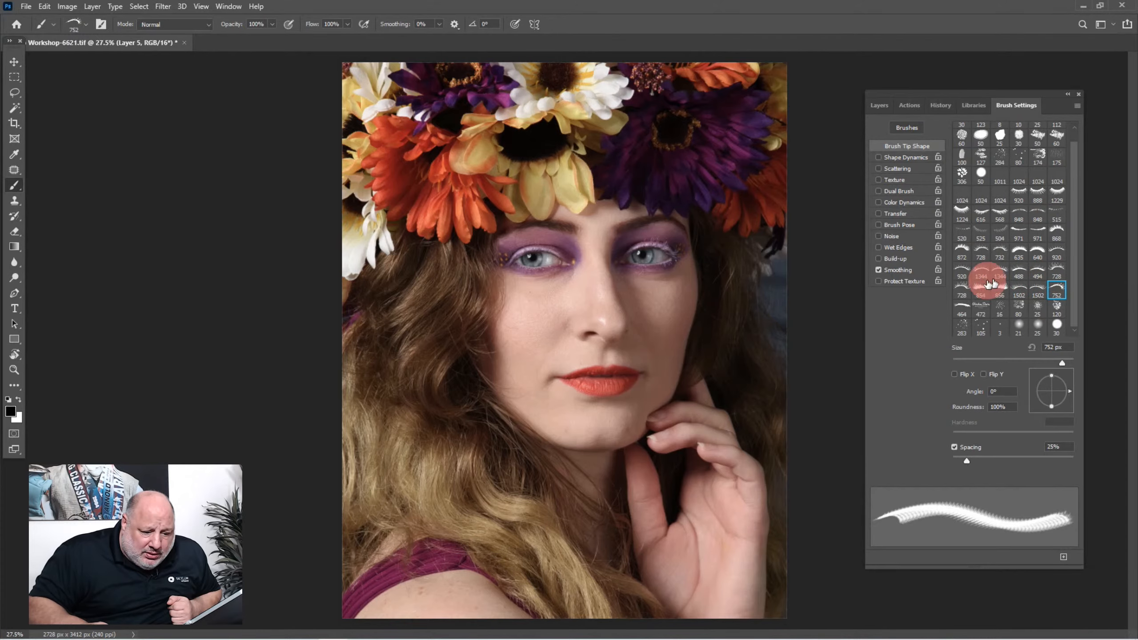
pyautogui.click(962, 287)
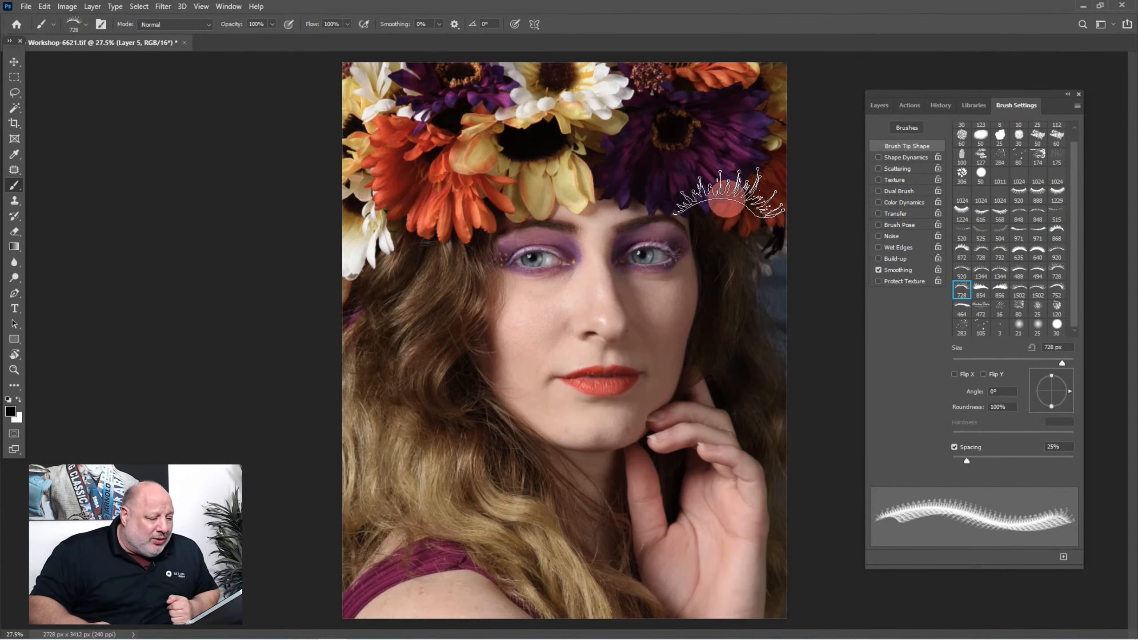
# Reduce the eyelash brush to 400 px and stamp upper lashes once over the eye on the image's right side
pyautogui.scroll(3, 640, 237)
pyautogui.scroll(3, 640, 238)
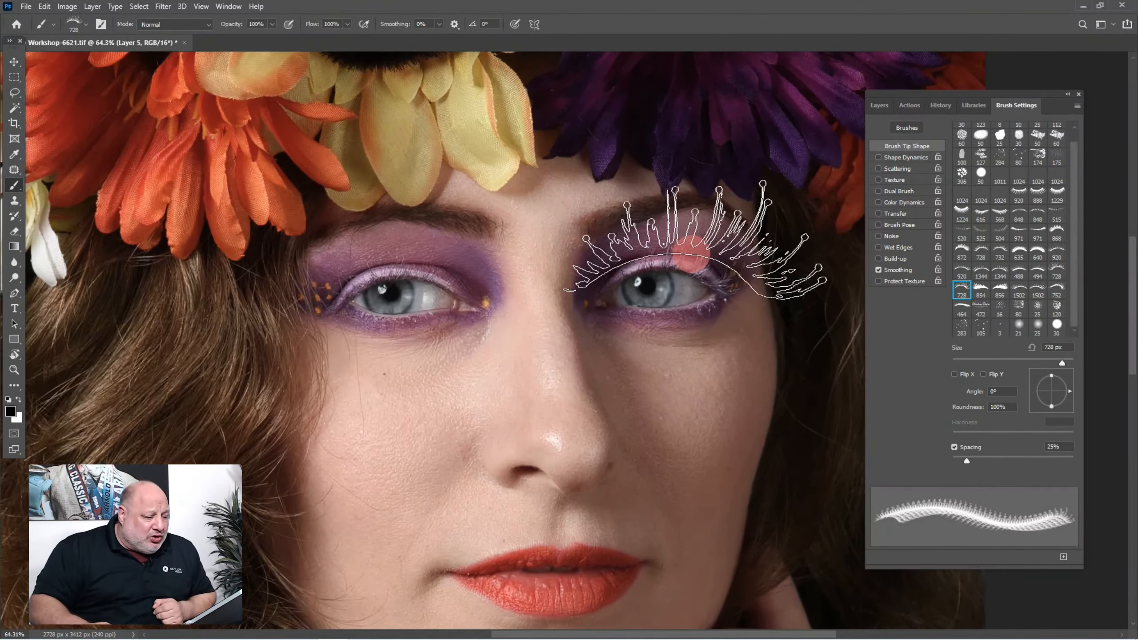
pyautogui.scroll(1, 665, 246)
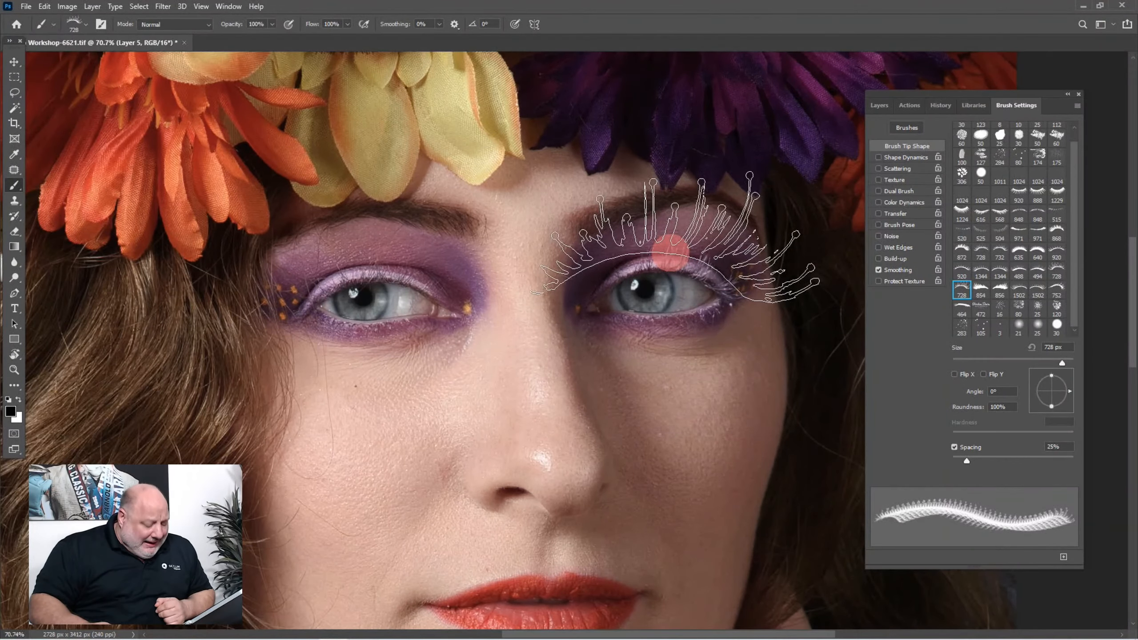
pyautogui.press('[')
pyautogui.press('[')
pyautogui.press('[')
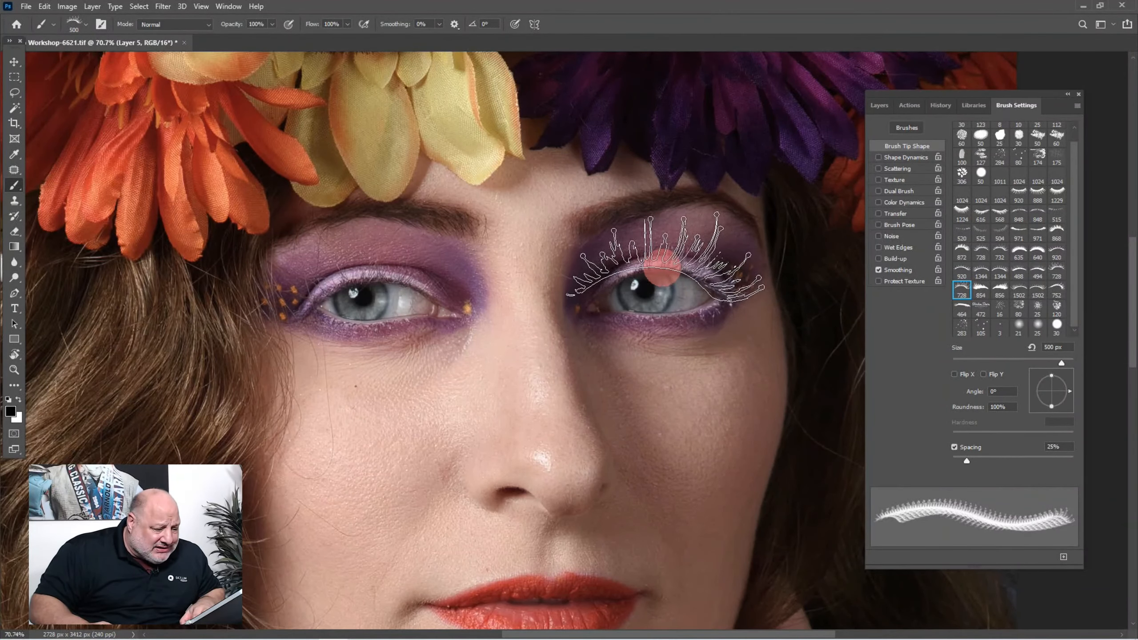
pyautogui.press('[')
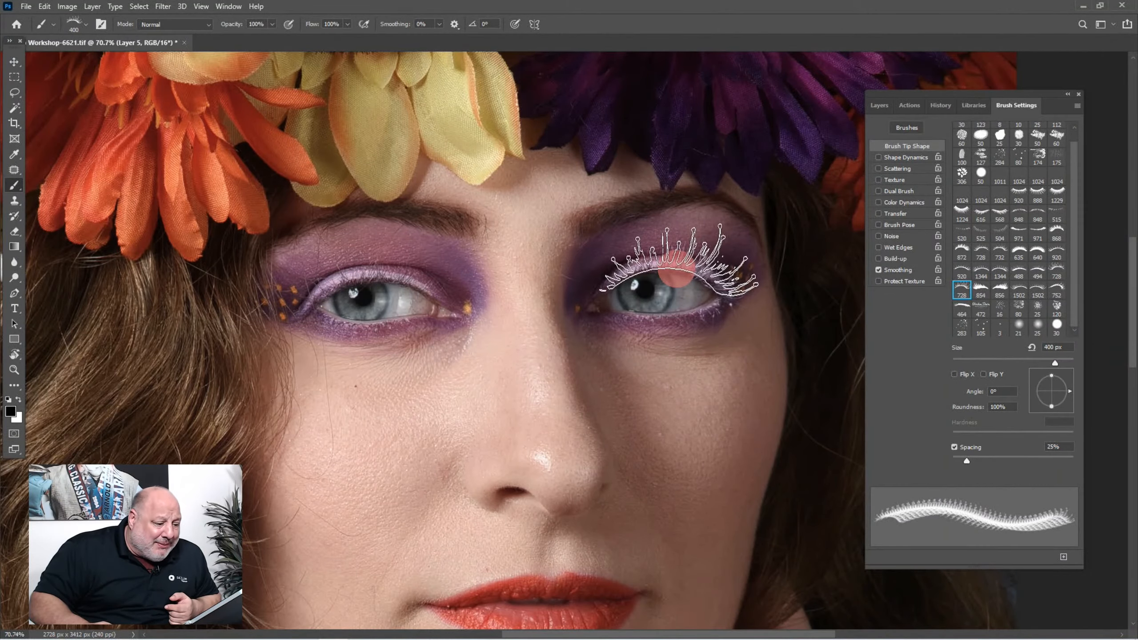
pyautogui.click(678, 267)
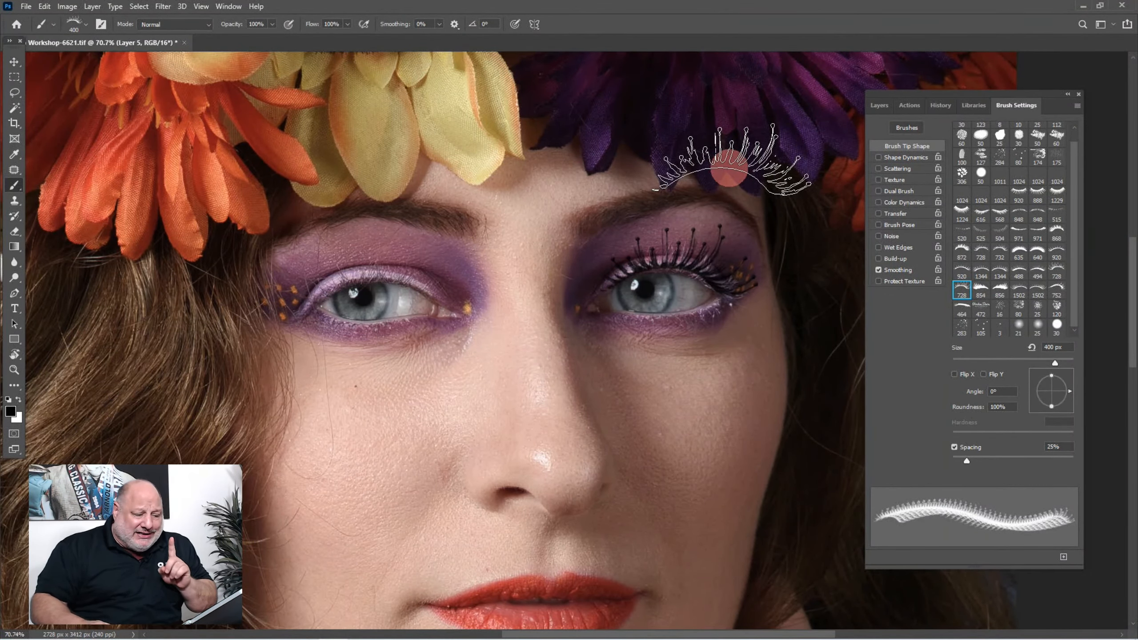
# Hide and reshow Layer 5 to compare the eye with and without the stamped lashes
pyautogui.click(879, 105)
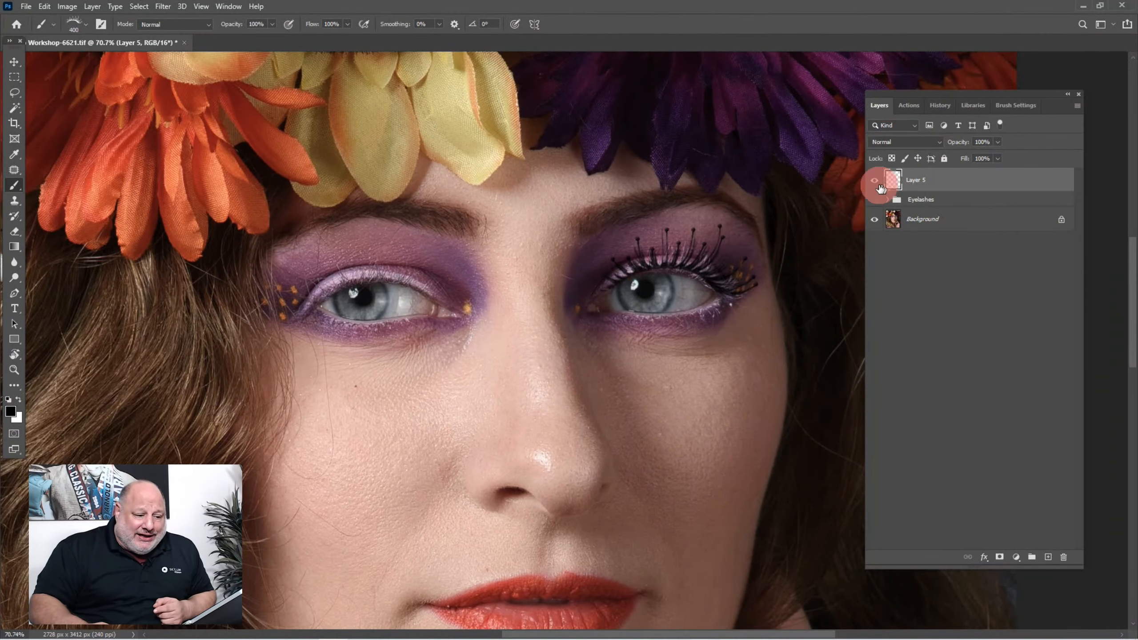
pyautogui.click(874, 179)
pyautogui.click(874, 179)
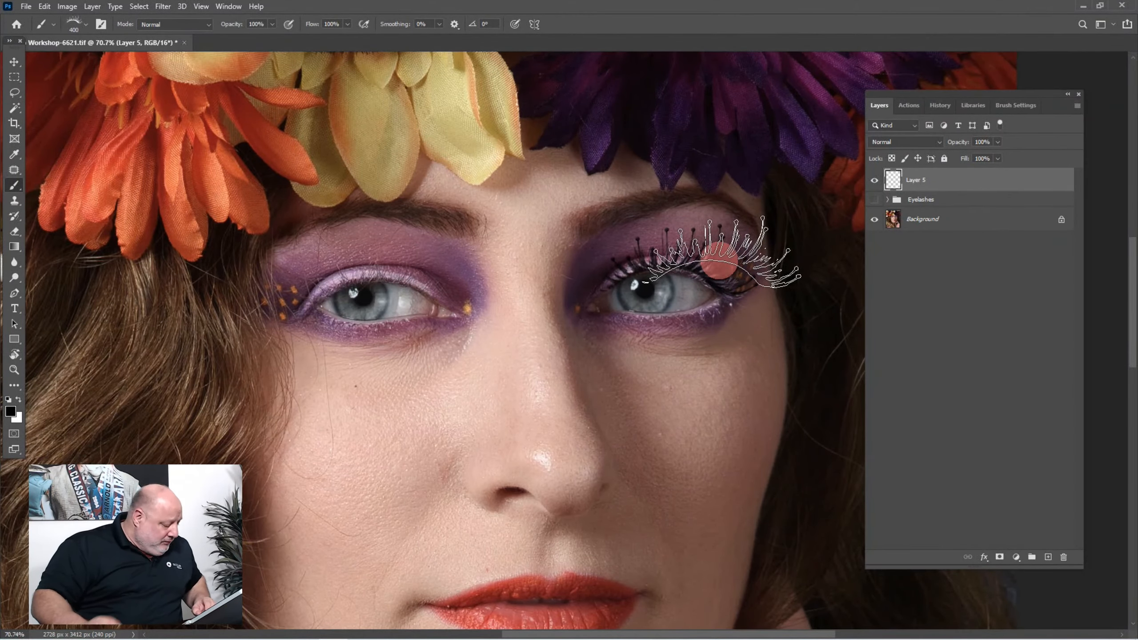
# Free-transform the stamped lashes, scaling them to about 108% and shifting them slightly up to fit the upper lid
pyautogui.hotkey('ctrl', 't')
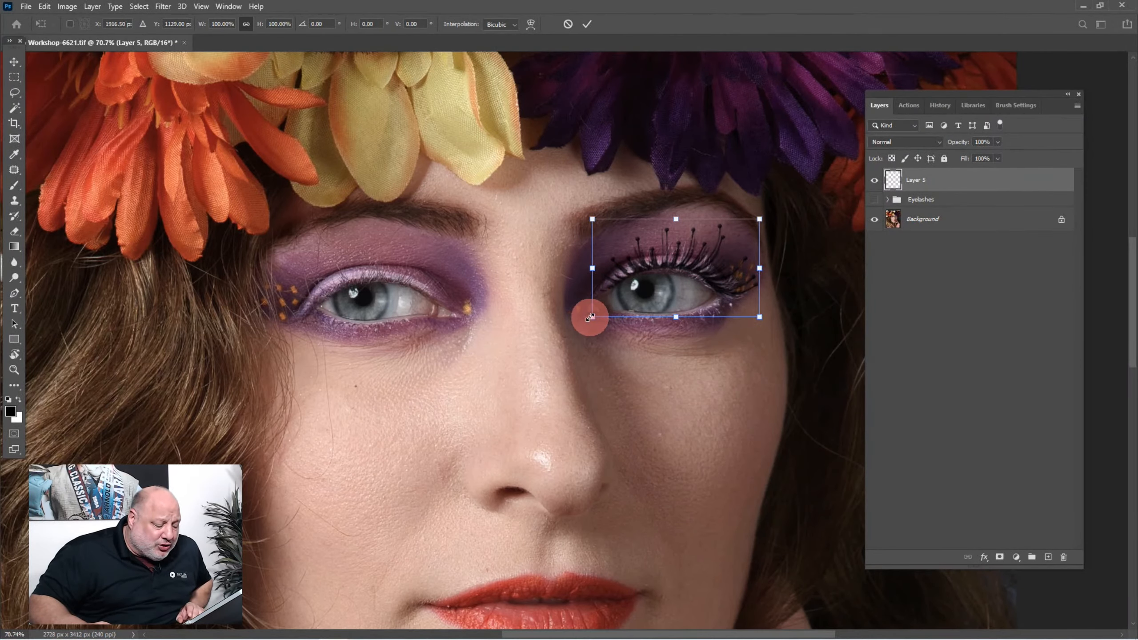
pyautogui.rightClick(611, 294)
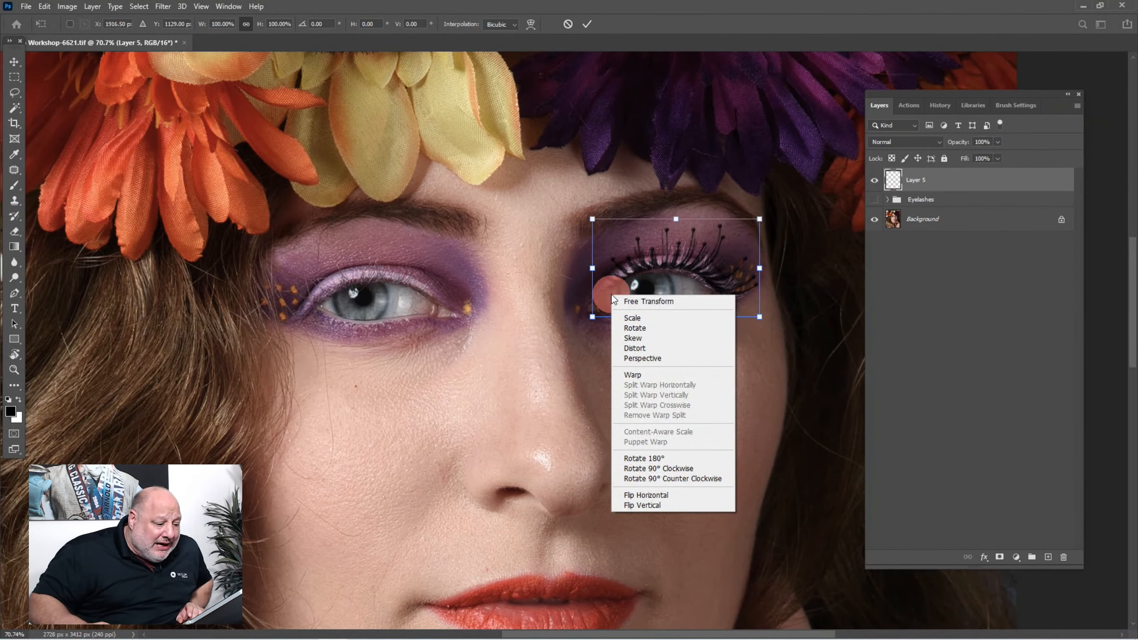
pyautogui.click(634, 305)
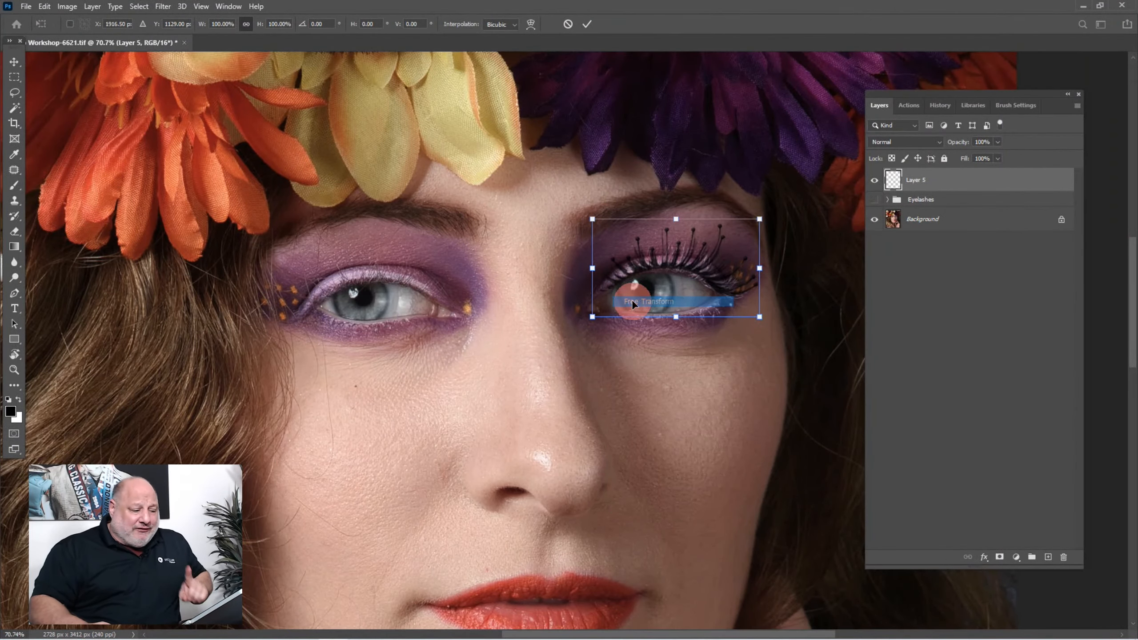
pyautogui.moveTo(593, 316); pyautogui.dragTo(580, 323)
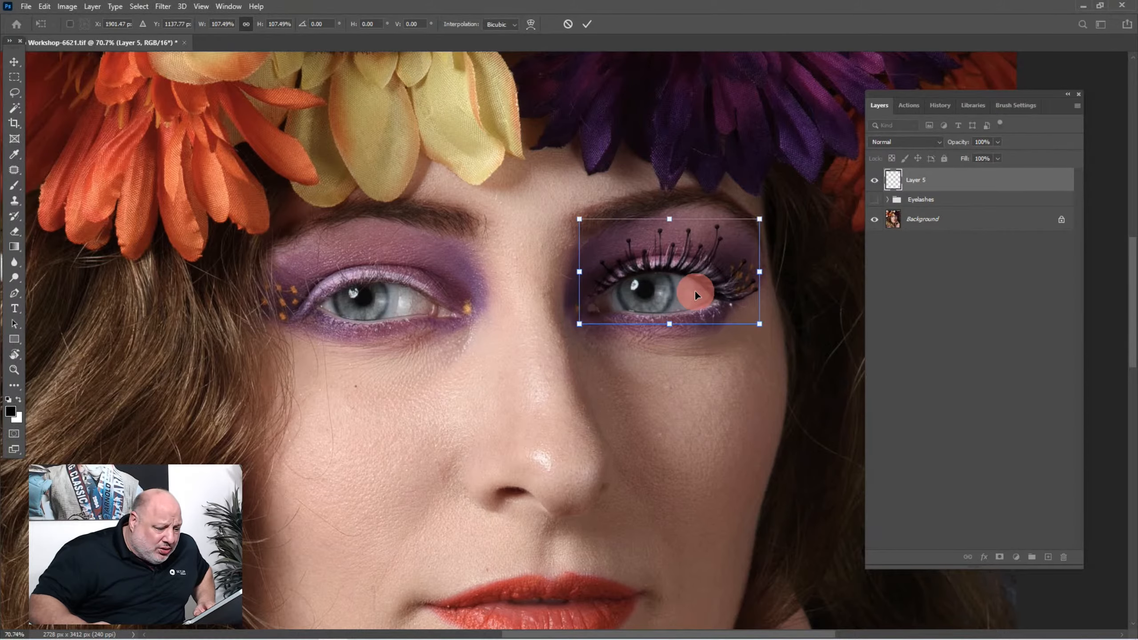
pyautogui.moveTo(694, 290); pyautogui.dragTo(700, 288)
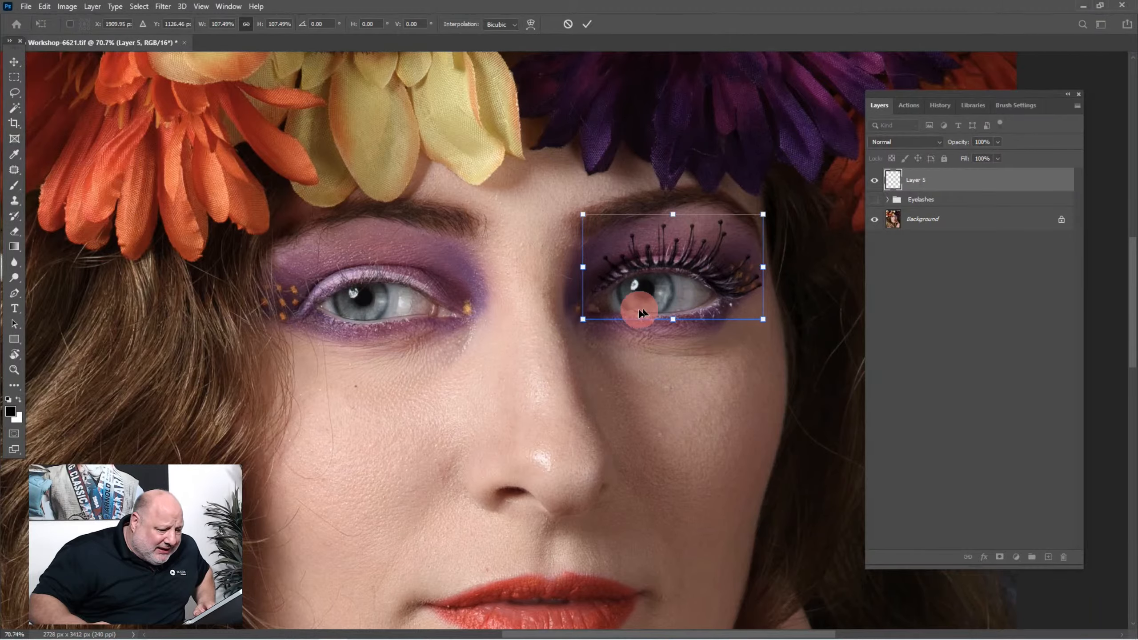
pyautogui.moveTo(583, 320); pyautogui.dragTo(585, 321)
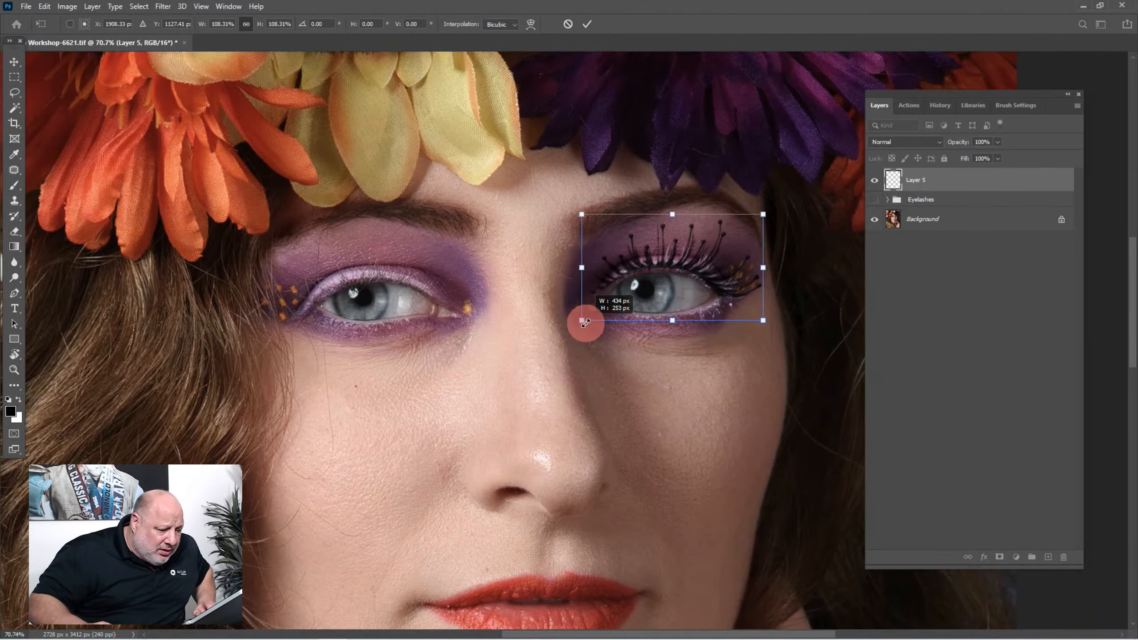
# Warp the lashes' edges and inner corner to follow the eyelid's curve, and apply the transformation
pyautogui.rightClick(627, 268)
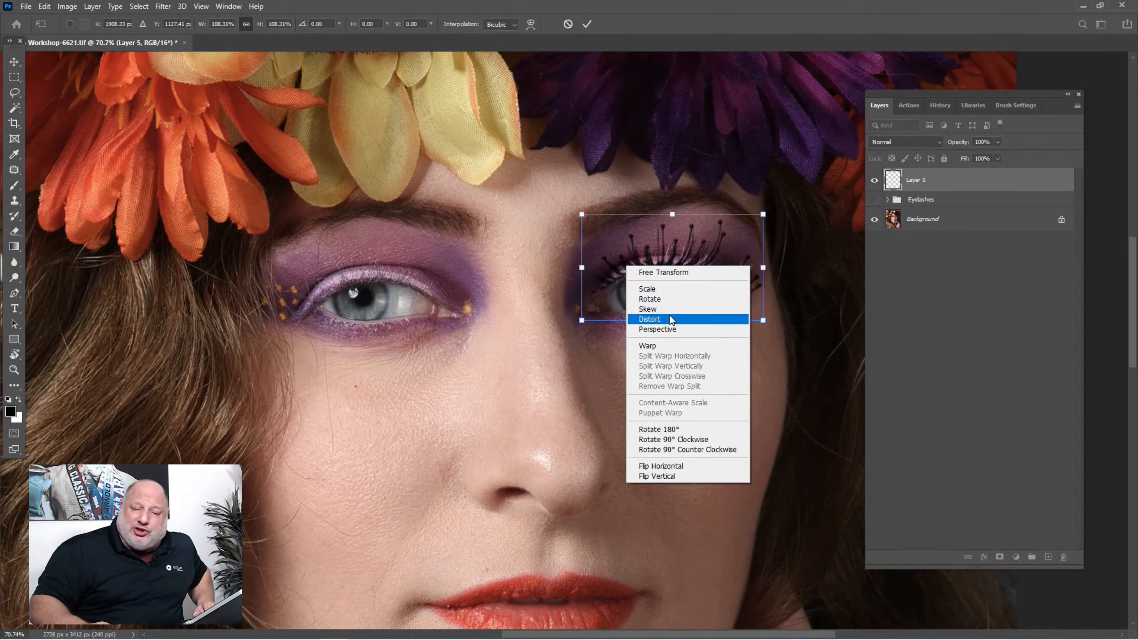
pyautogui.click(647, 346)
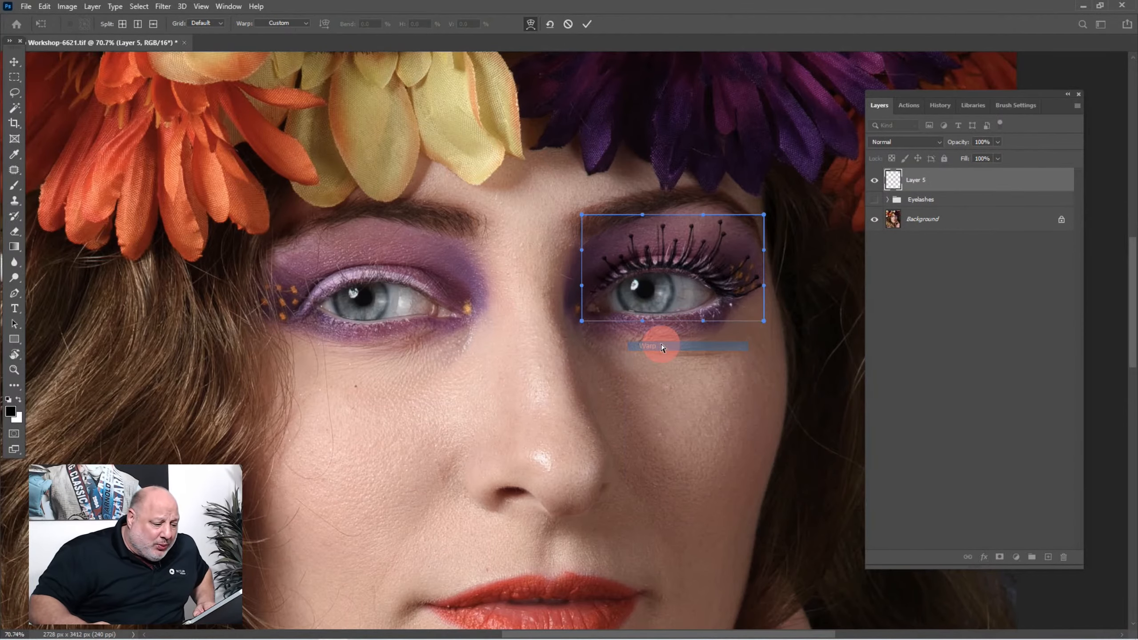
pyautogui.moveTo(642, 319); pyautogui.dragTo(646, 331)
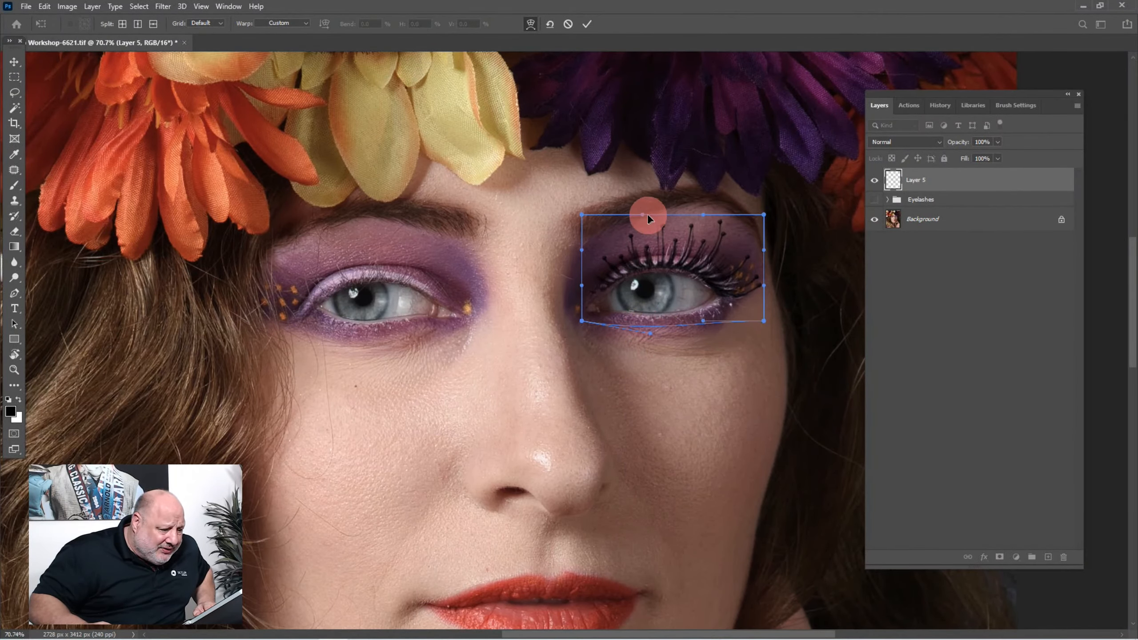
pyautogui.moveTo(645, 217); pyautogui.dragTo(643, 229)
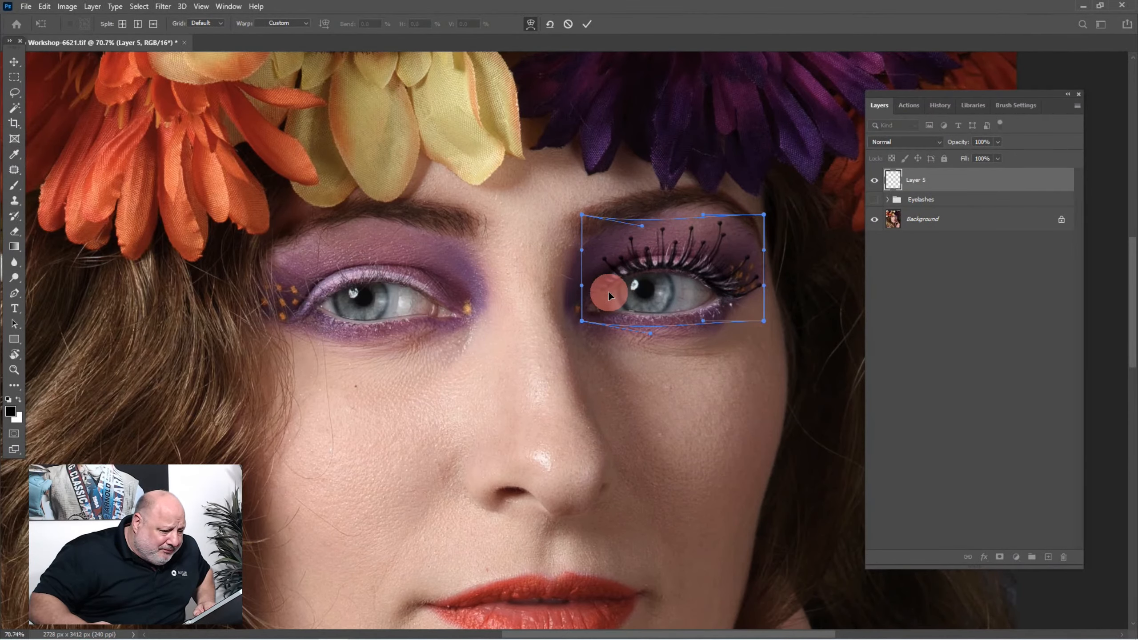
pyautogui.moveTo(608, 293); pyautogui.dragTo(613, 289)
pyautogui.press('super+Tab')
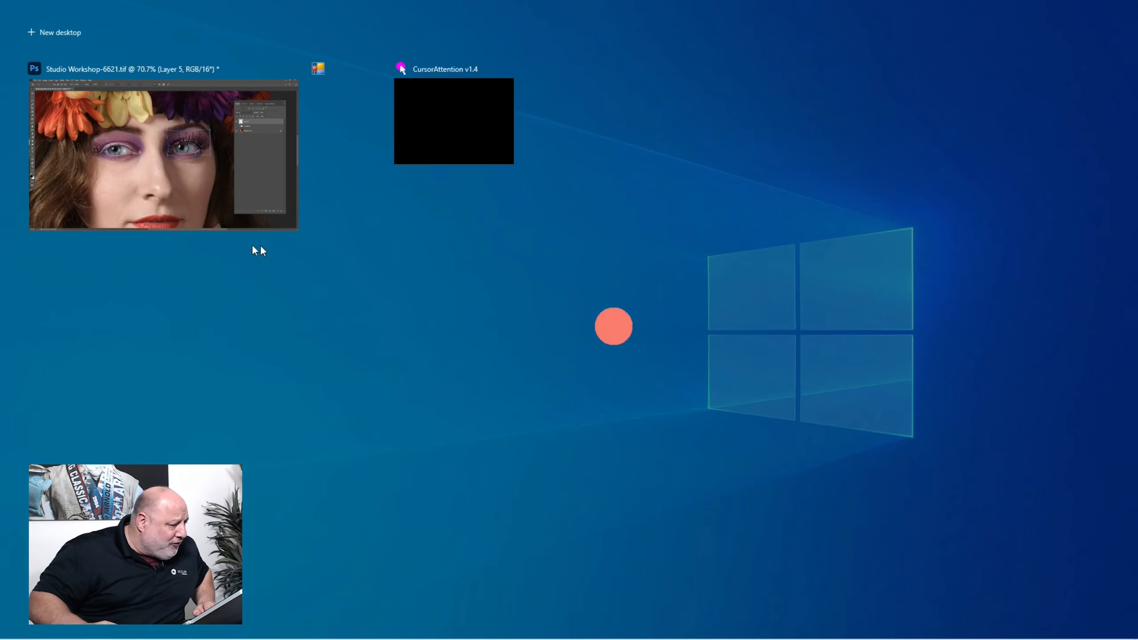
pyautogui.click(198, 166)
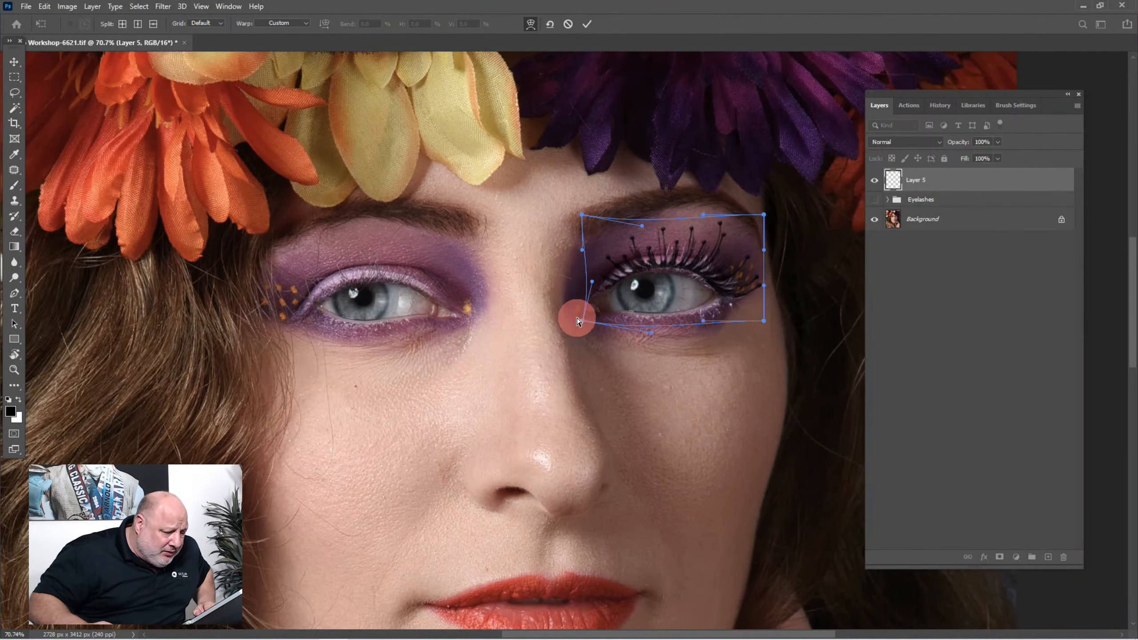
pyautogui.moveTo(583, 321); pyautogui.dragTo(584, 319)
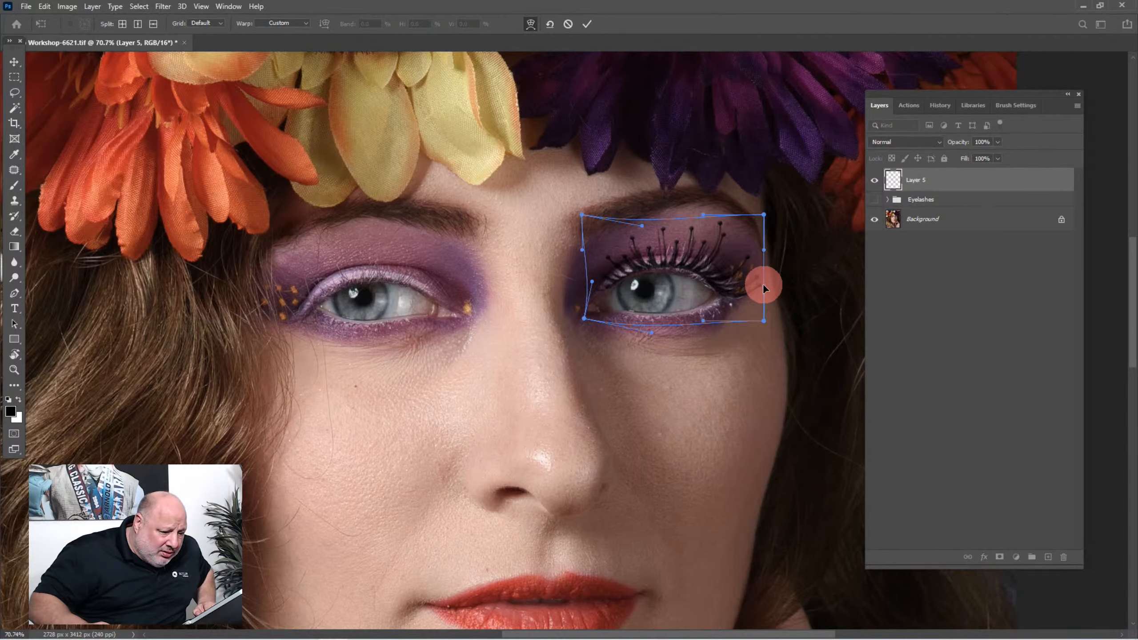
pyautogui.moveTo(763, 290); pyautogui.dragTo(764, 296)
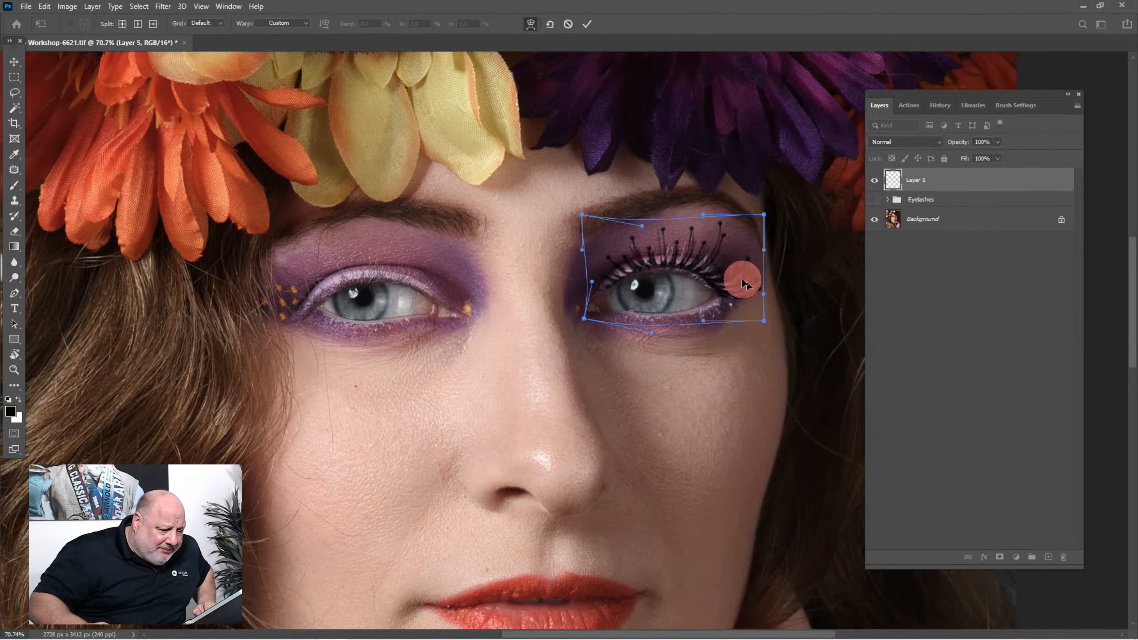
pyautogui.press('Return')
pyautogui.press('b')
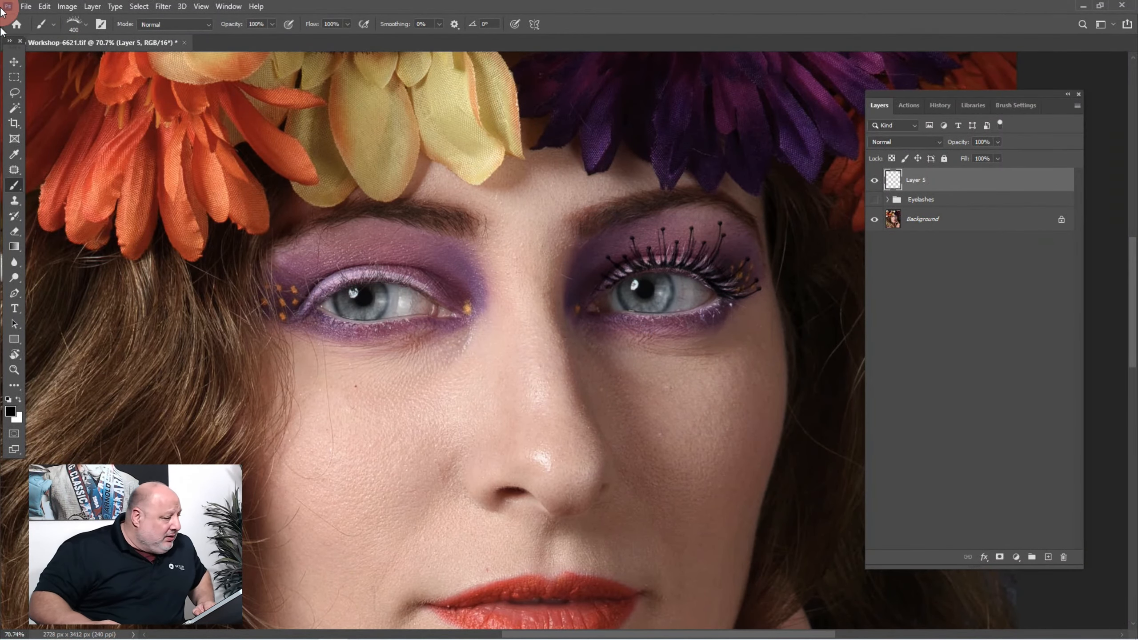
# Activate the Move tool and set Layer 5's opacity to 80%
pyautogui.click(15, 63)
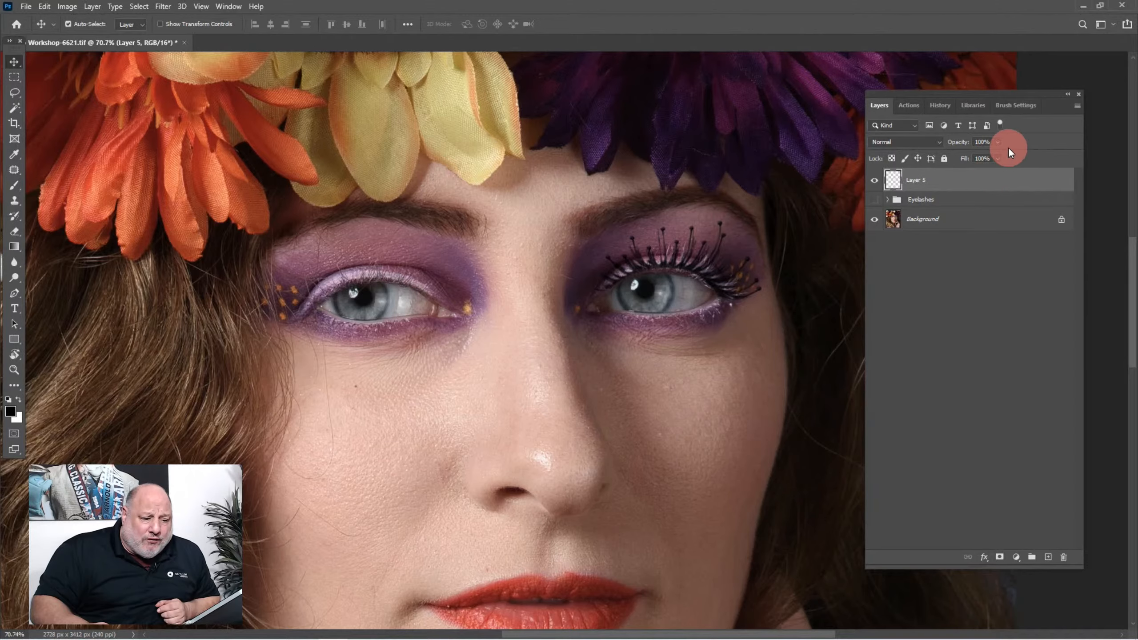
pyautogui.click(984, 142)
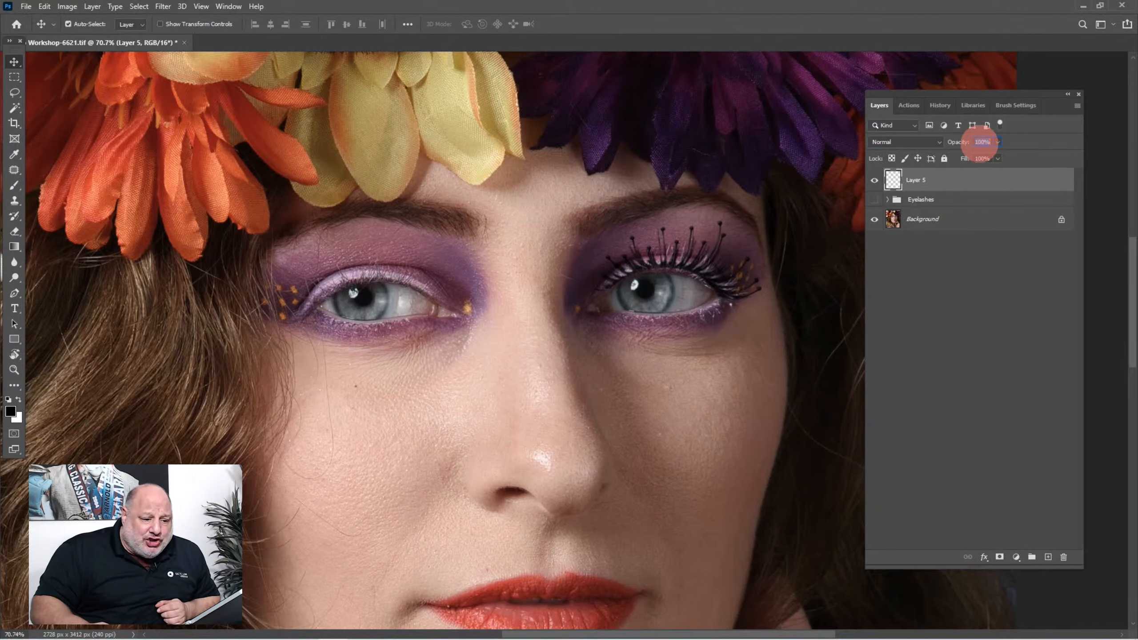
pyautogui.write('80')
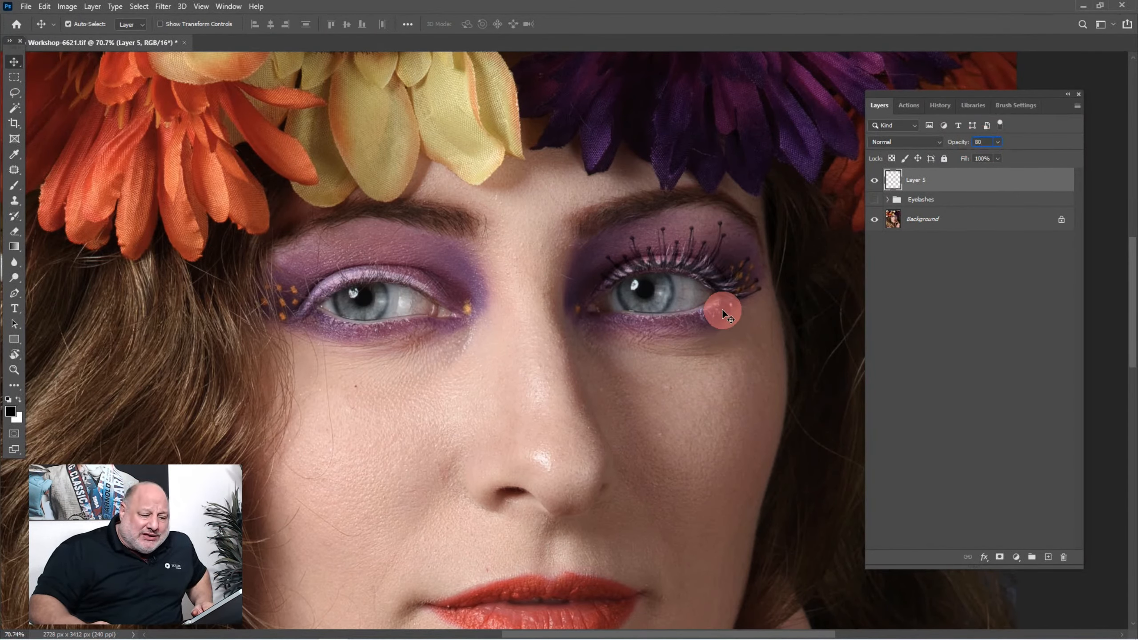
# Add a new layer above Layer 5 and activate the Brush tool with its brush tip settings open
pyautogui.click(1016, 105)
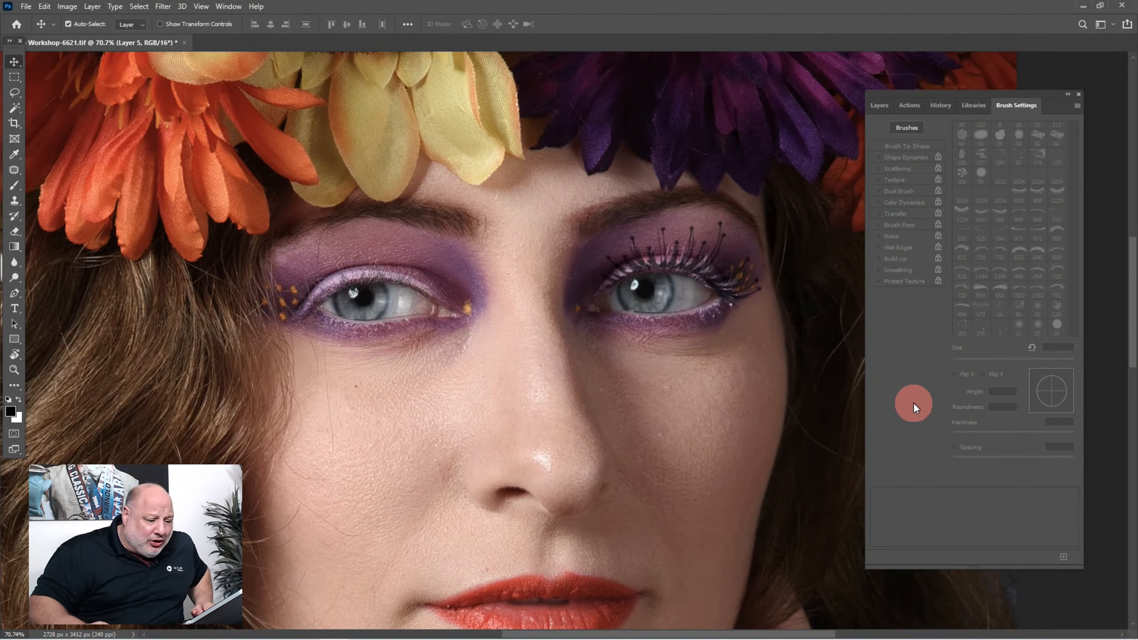
pyautogui.click(876, 105)
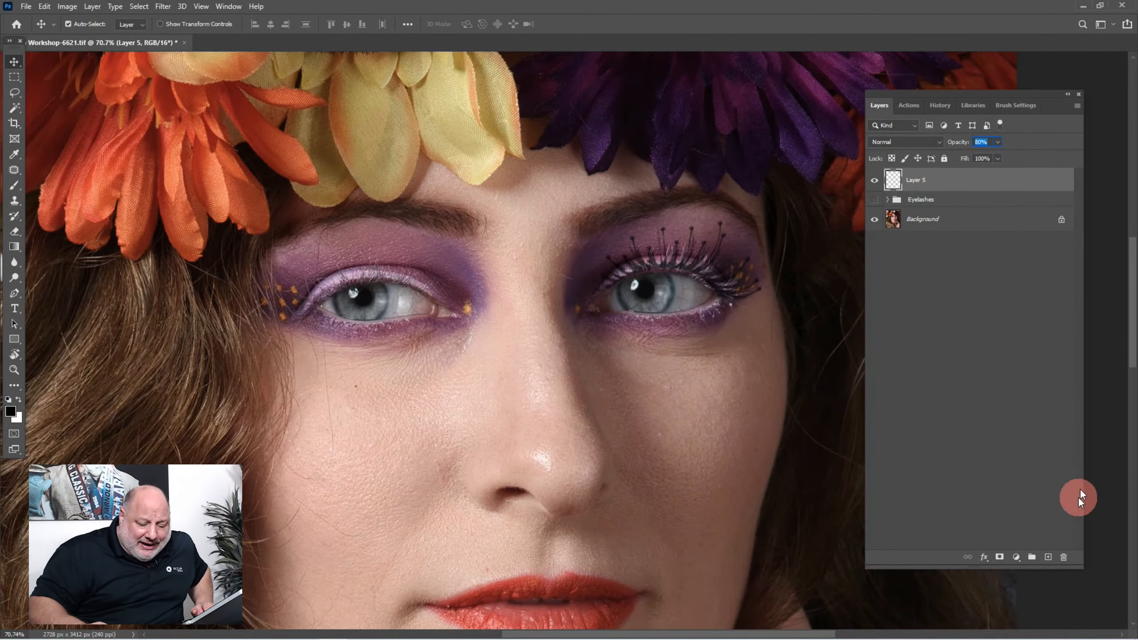
pyautogui.click(1048, 556)
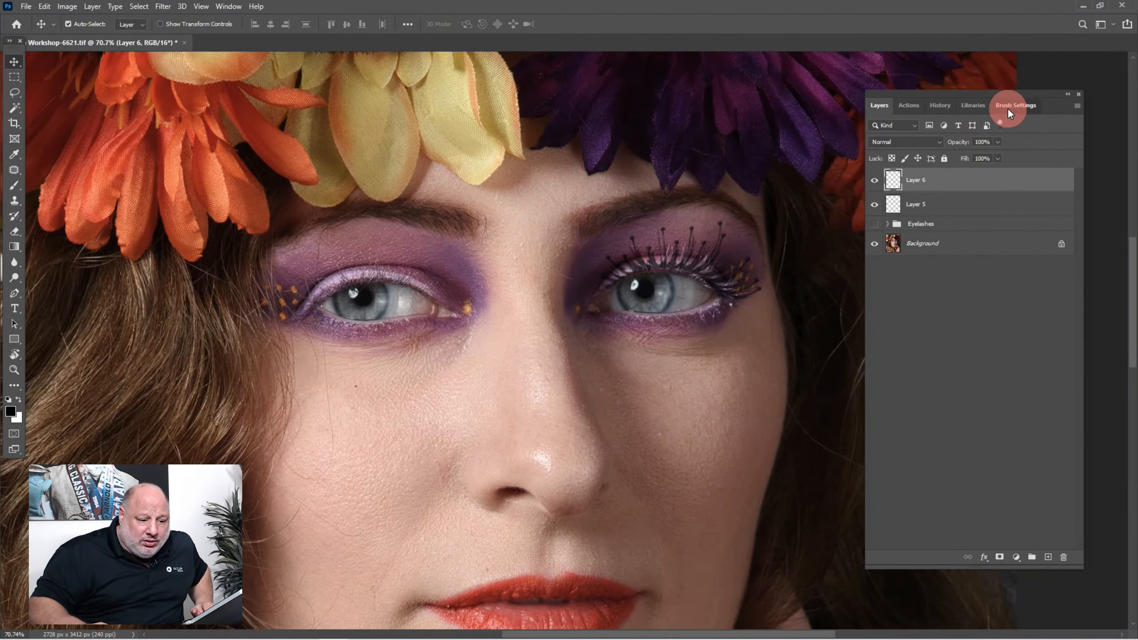
pyautogui.click(1008, 108)
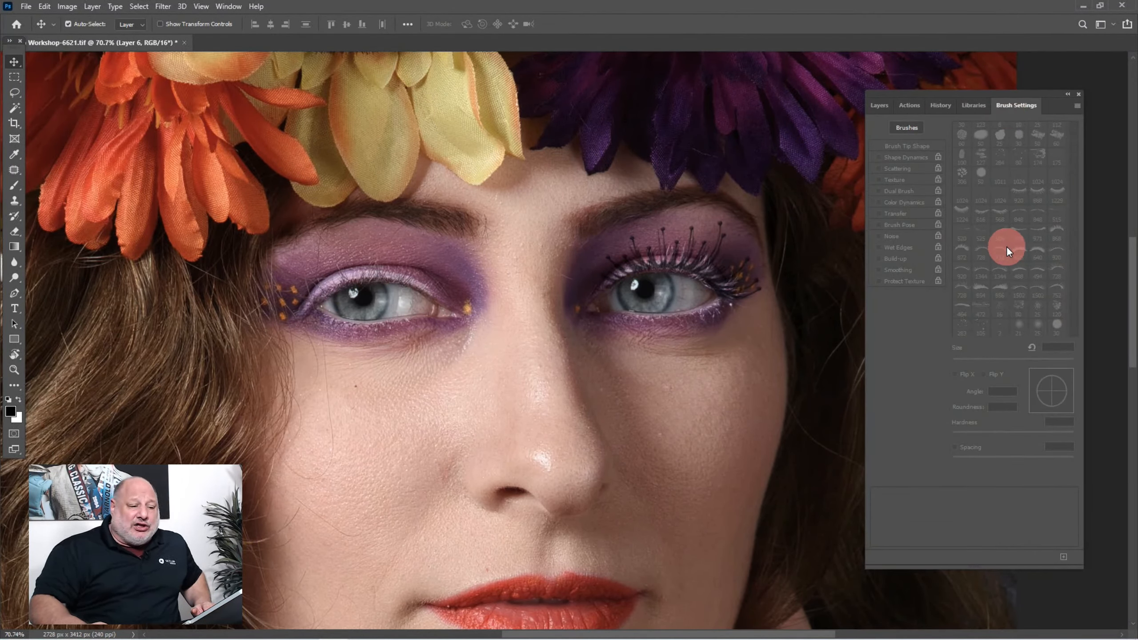
pyautogui.click(14, 185)
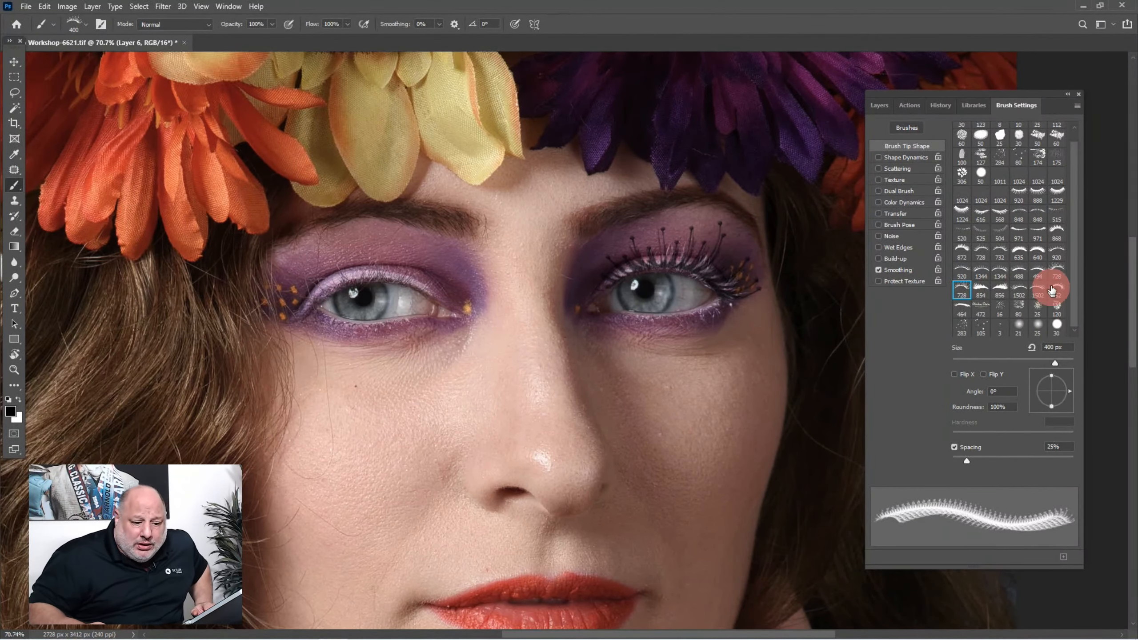
# Try stamping the 971 px lower-lash brush tip, reduced to 300 px, along the lashed eye's lower lid, and undo the stamp
pyautogui.moveTo(1051, 290)
pyautogui.mouseDown()
pyautogui.moveTo(1051, 234)
pyautogui.moveTo(1092, 223)
pyautogui.moveTo(1084, 157)
pyautogui.moveTo(1066, 170)
pyautogui.moveTo(1060, 234)
pyautogui.mouseUp()
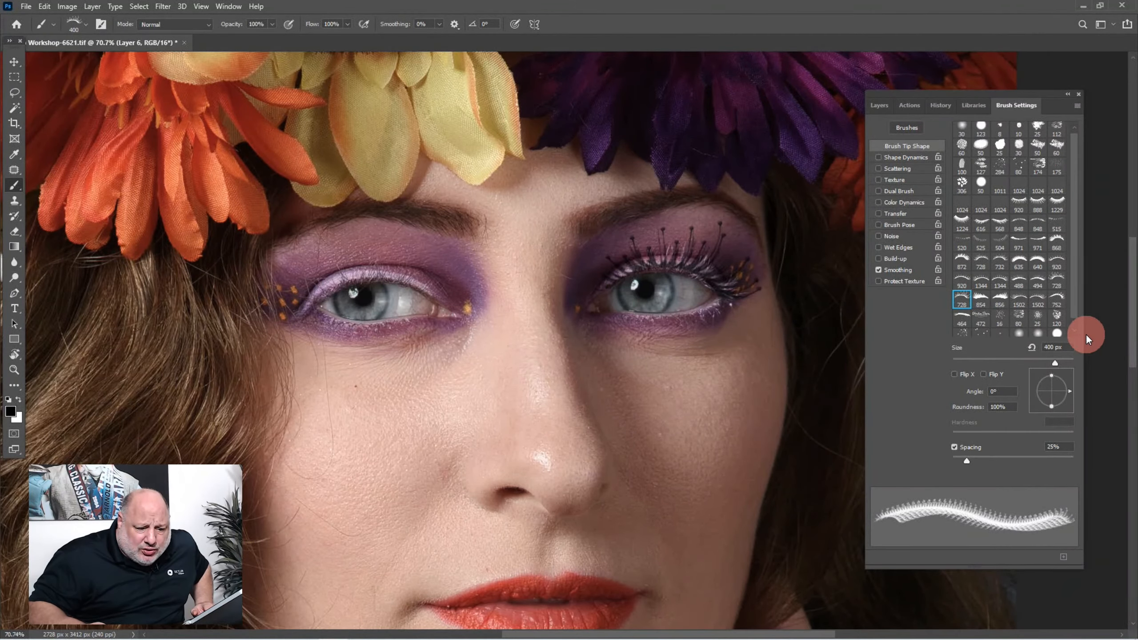
pyautogui.click(1038, 242)
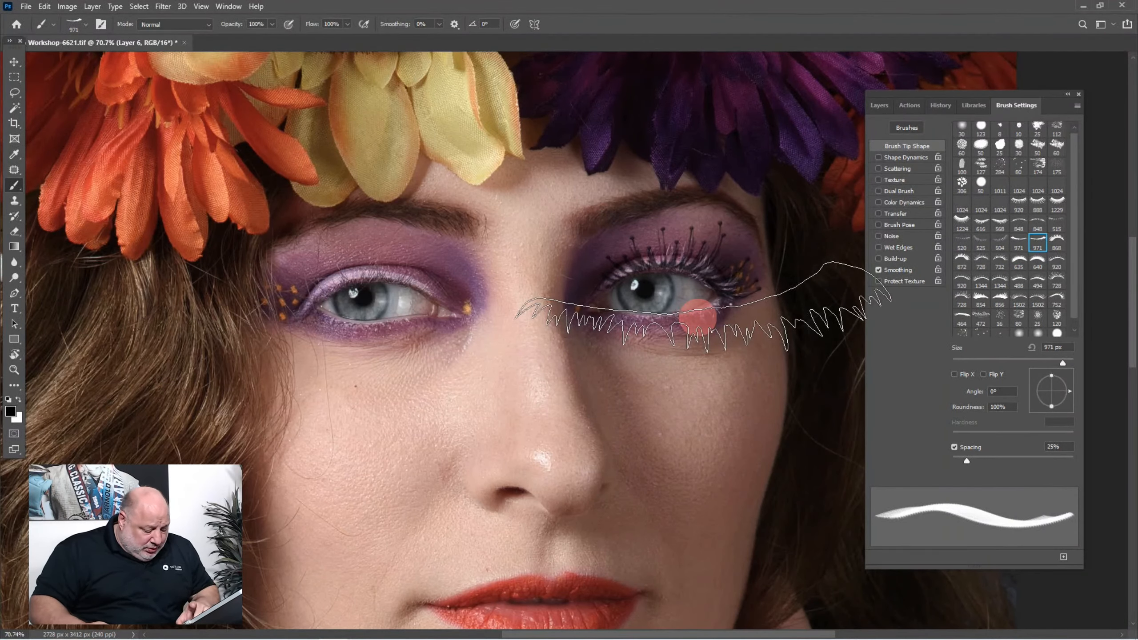
pyautogui.press('[')
pyautogui.press('[')
pyautogui.press('[')
pyautogui.press('[')
pyautogui.press('[')
pyautogui.press('[')
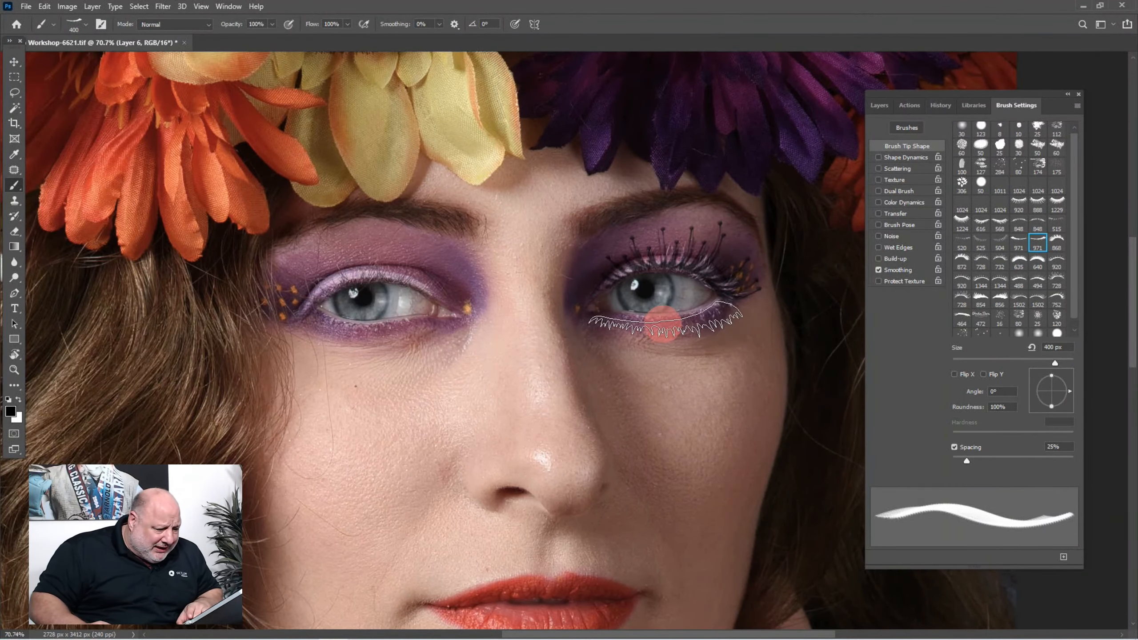
pyautogui.press('[')
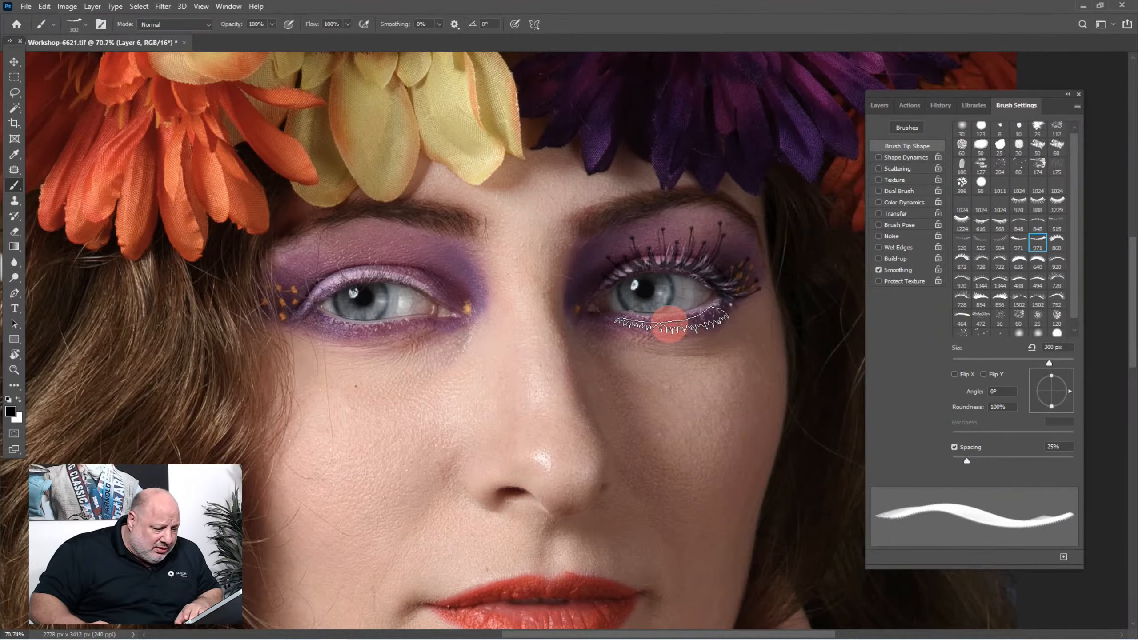
pyautogui.click(669, 324)
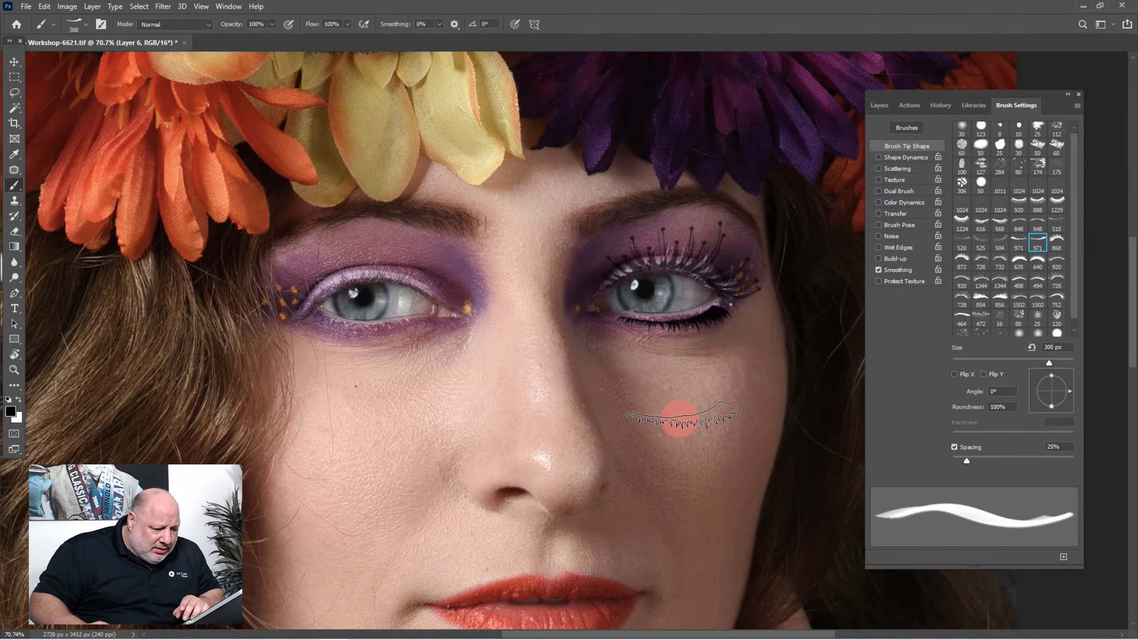
pyautogui.hotkey('ctrl', 'z')
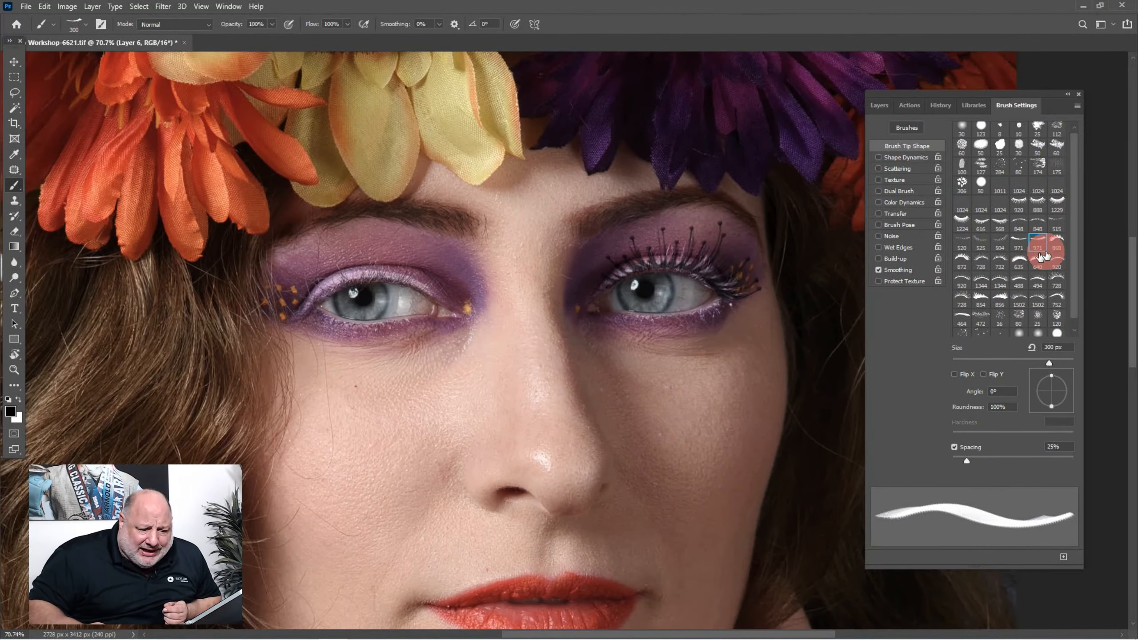
# Stamp the 504 px lower-lash brush tip, reduced to 300 px, just below the lashed eye's lower lid on Layer 6
pyautogui.click(999, 243)
pyautogui.click(699, 326)
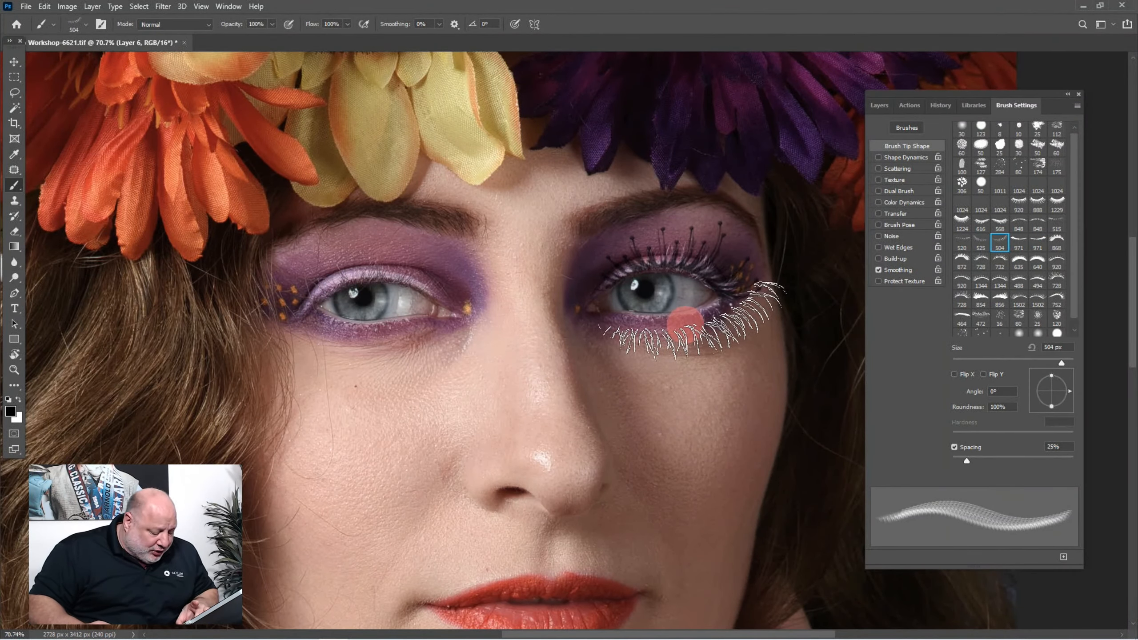
pyautogui.press('[')
pyautogui.press('[')
pyautogui.press('[')
pyautogui.press('[')
pyautogui.press(']')
pyautogui.click(674, 326)
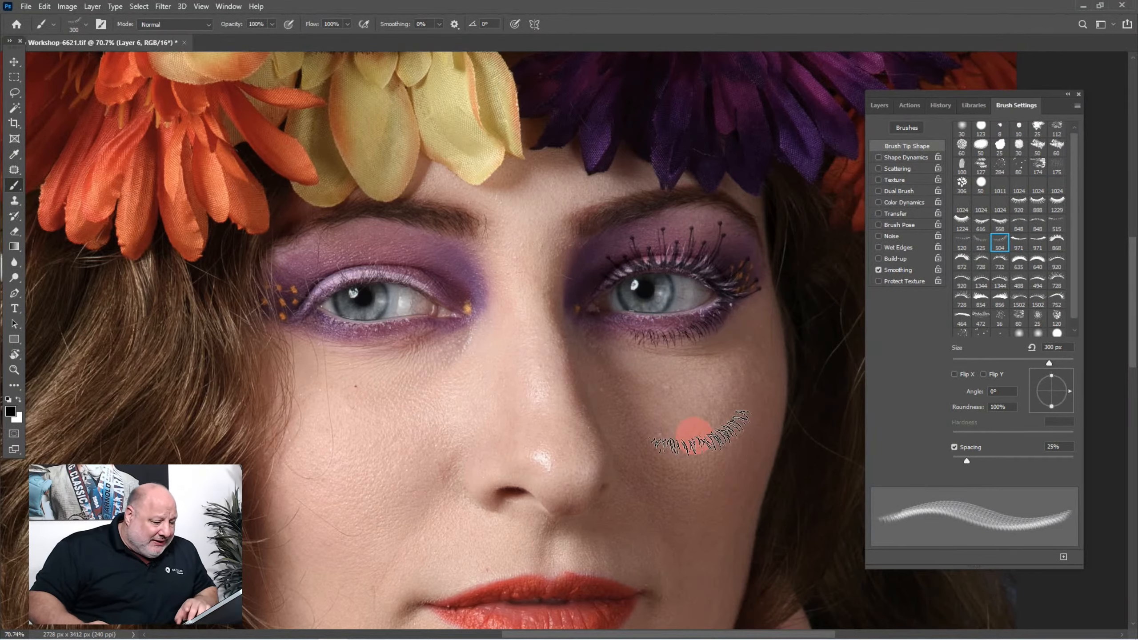
# Free-transform the lower lashes, scaling them to about 122%, rotating about 5.4° and moving them up onto the lower lid, and apply it
pyautogui.hotkey('ctrl', 't')
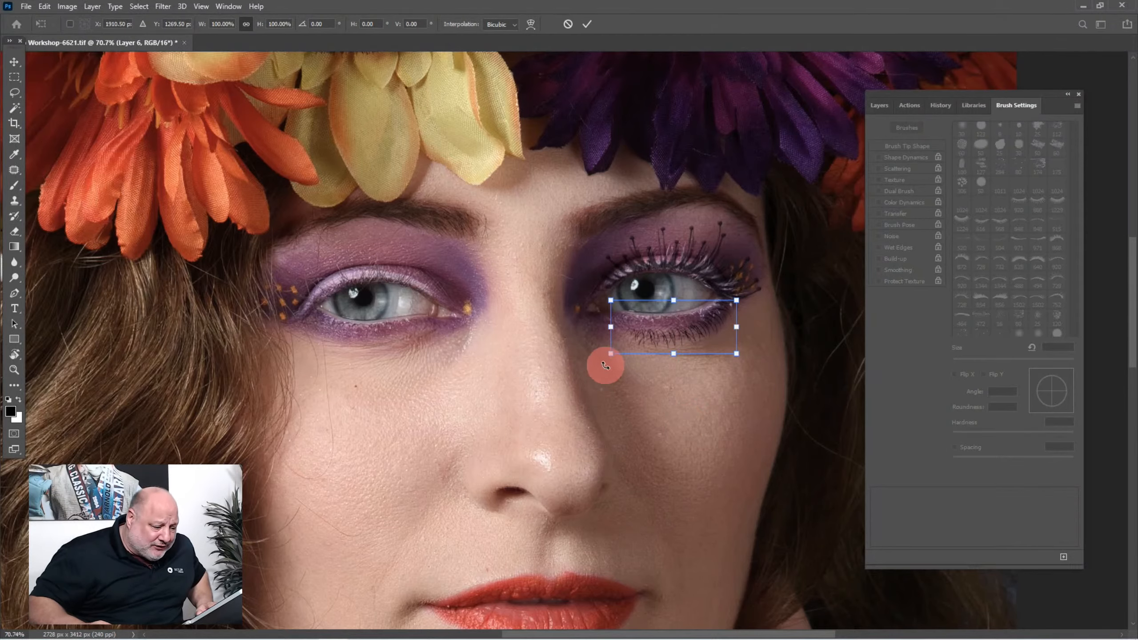
pyautogui.moveTo(600, 364); pyautogui.dragTo(581, 318)
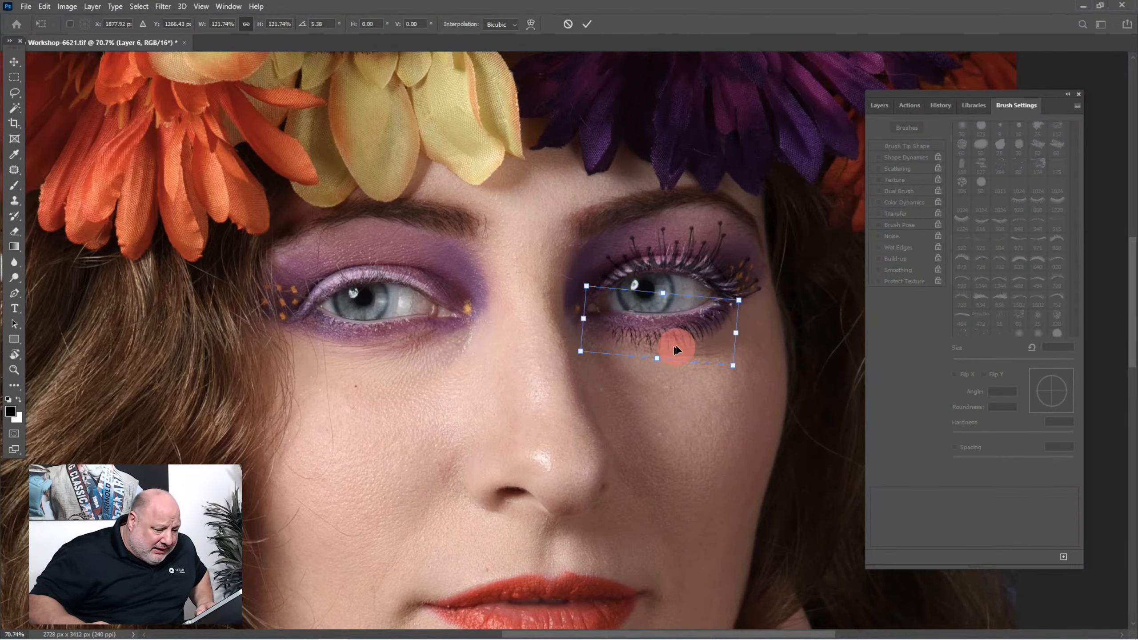
pyautogui.moveTo(681, 345)
pyautogui.mouseDown()
pyautogui.moveTo(685, 325)
pyautogui.moveTo(680, 335)
pyautogui.mouseUp()
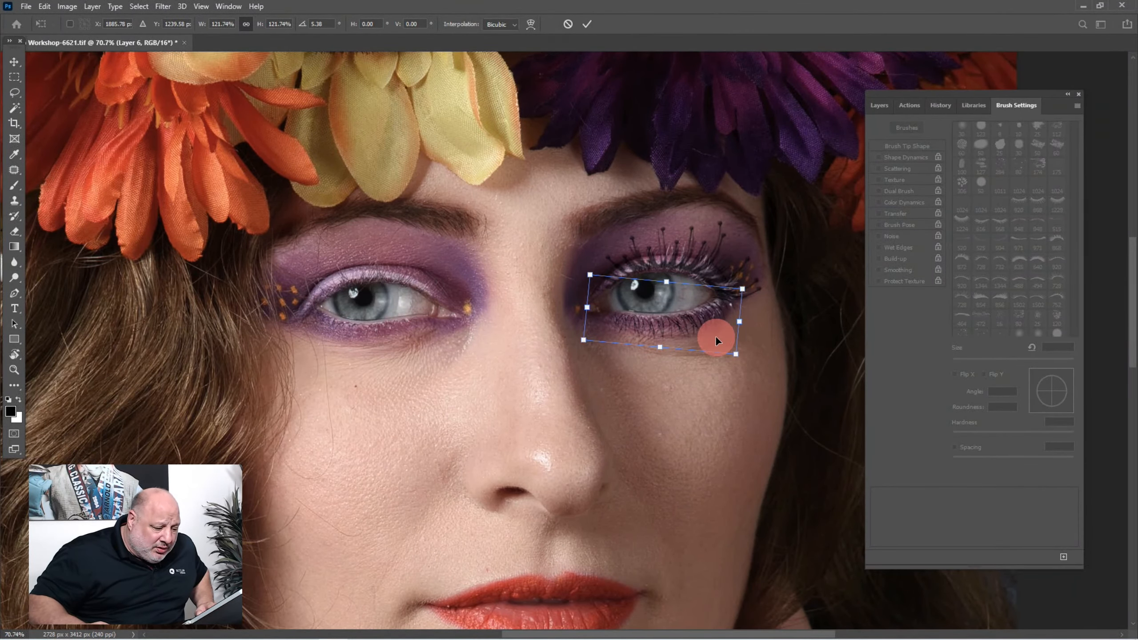
pyautogui.press('Return')
pyautogui.press('b')
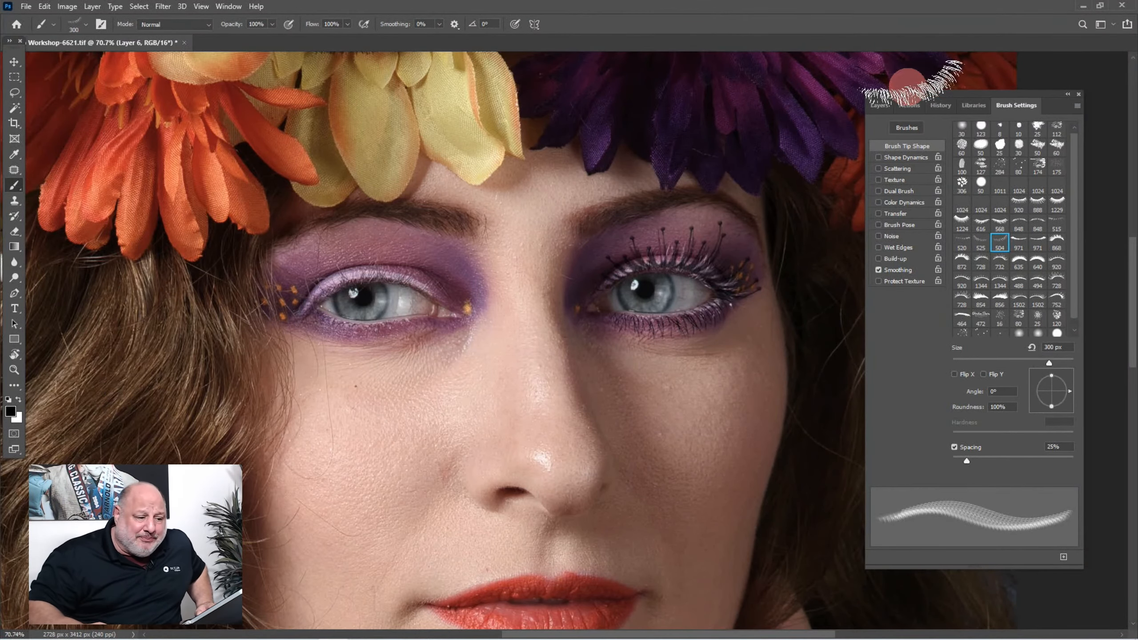
# Set Layer 6's opacity to 50% and add a new layer above it
pyautogui.click(881, 107)
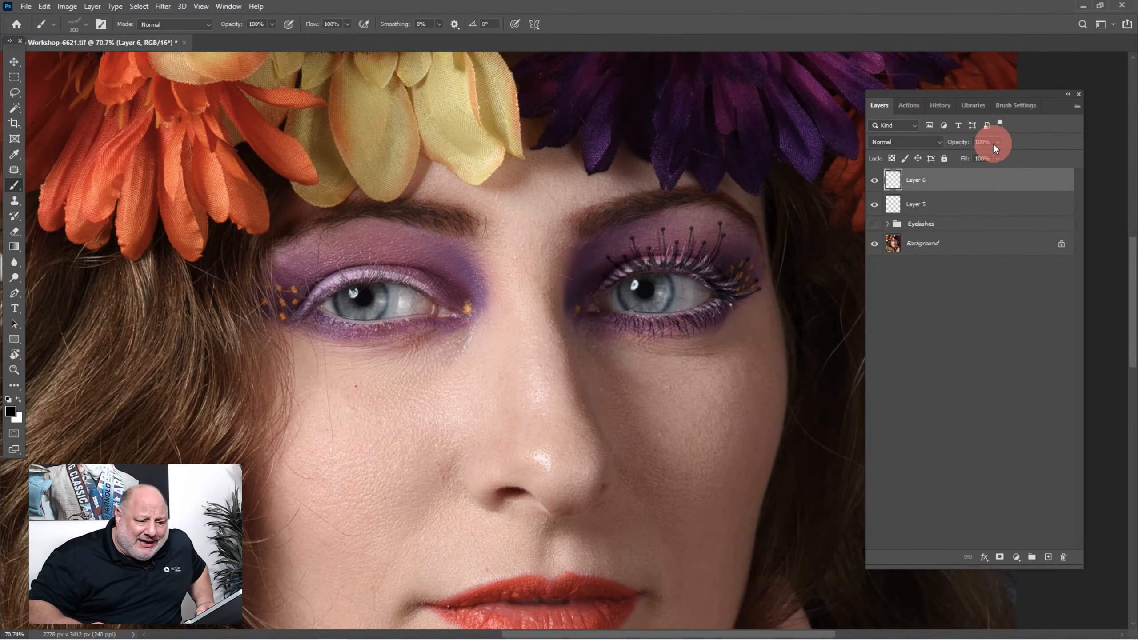
pyautogui.write('50')
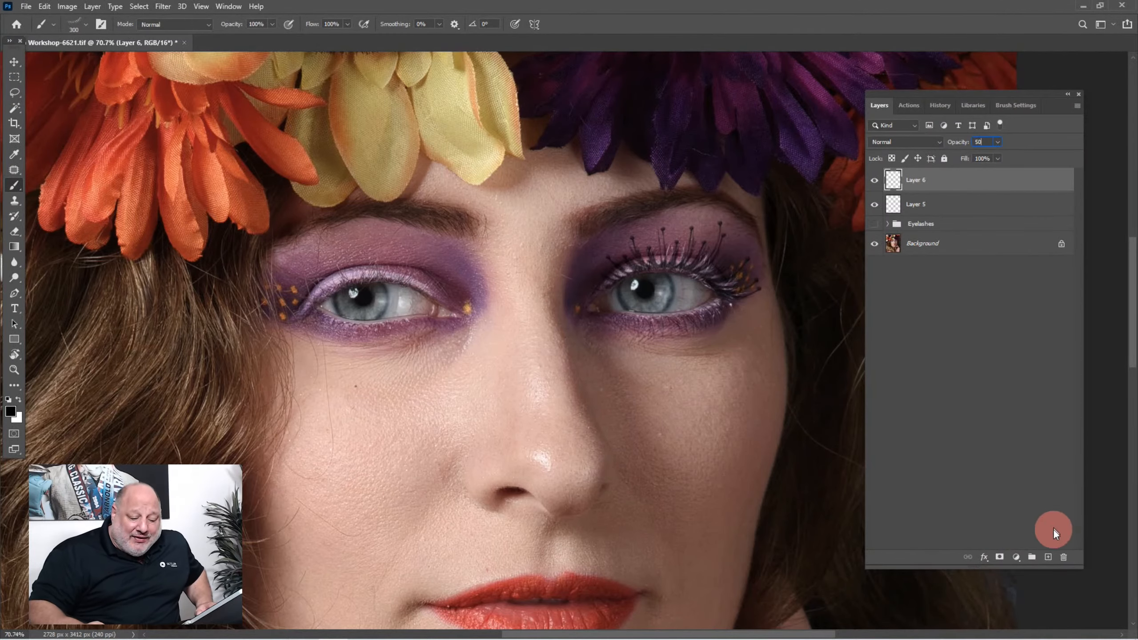
pyautogui.click(1047, 555)
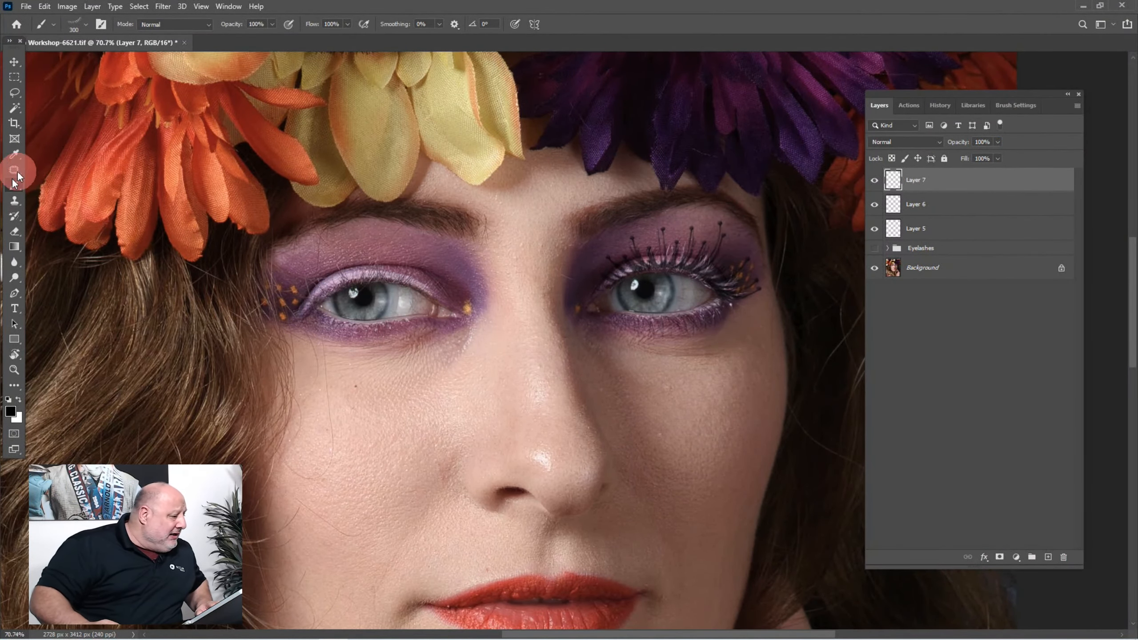
# Choose the Hard Round preset from the General Brushes for painting on Layer 7
pyautogui.click(49, 23)
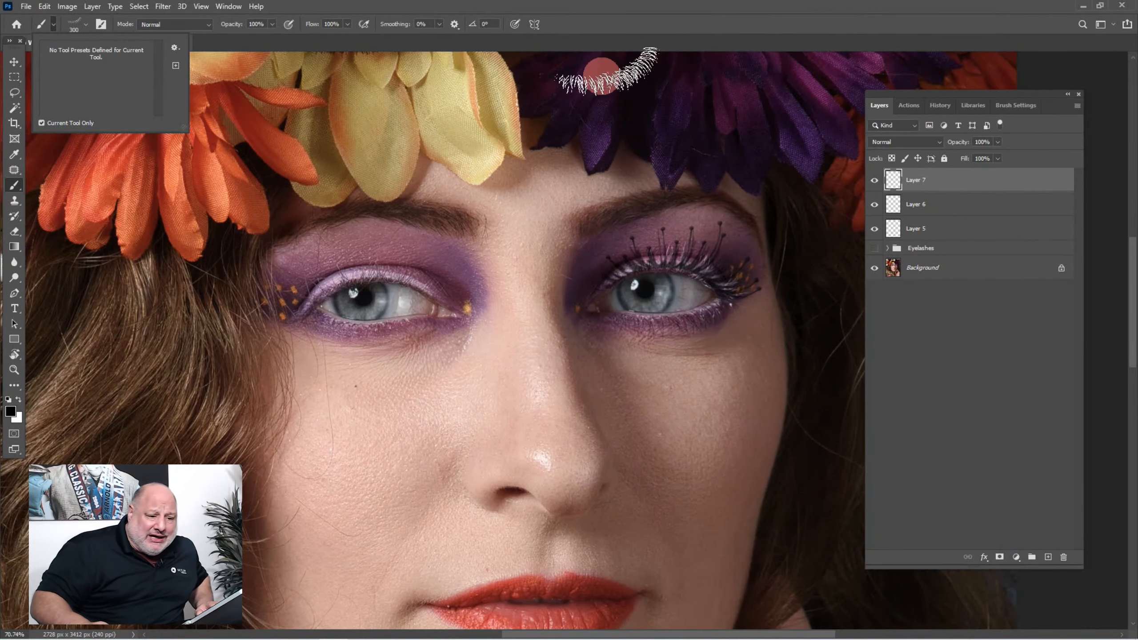
pyautogui.click(1015, 104)
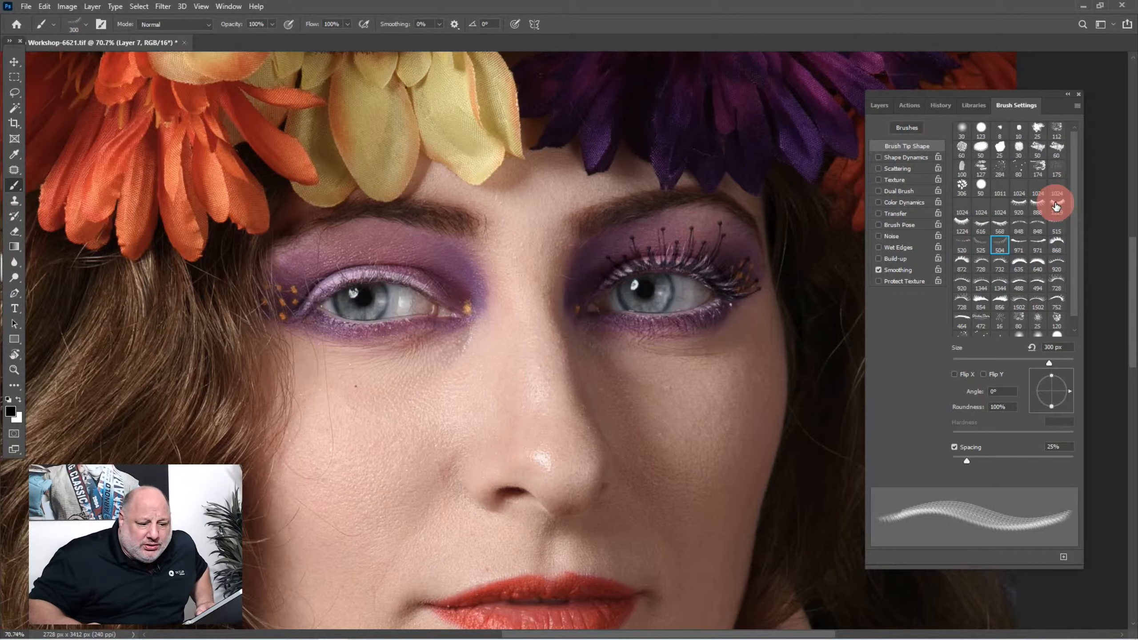
pyautogui.click(906, 157)
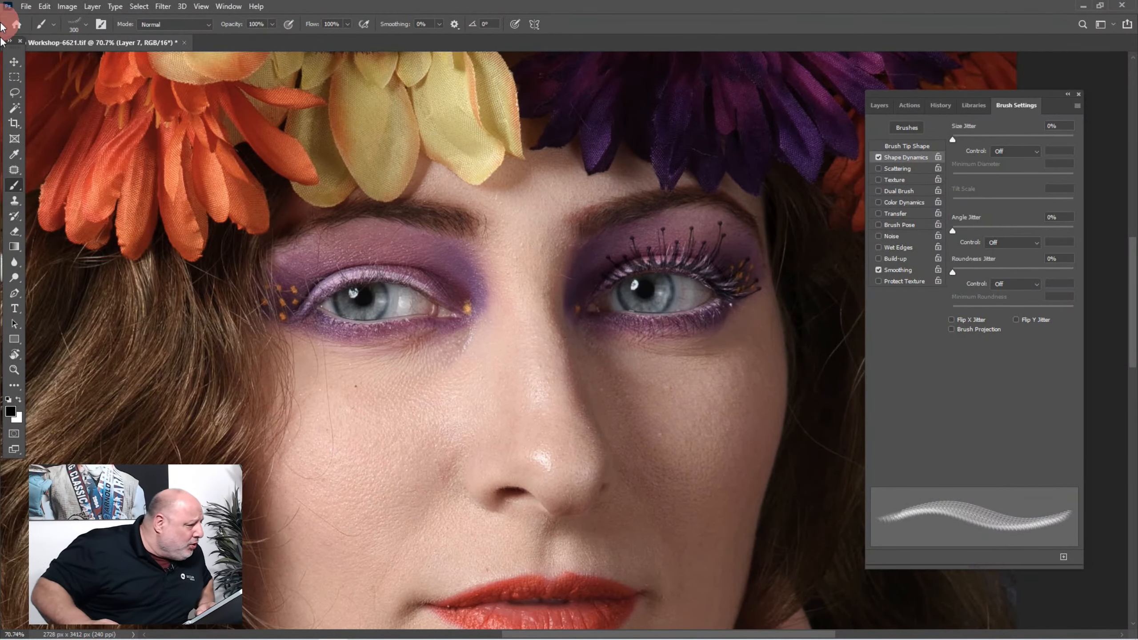
pyautogui.click(79, 23)
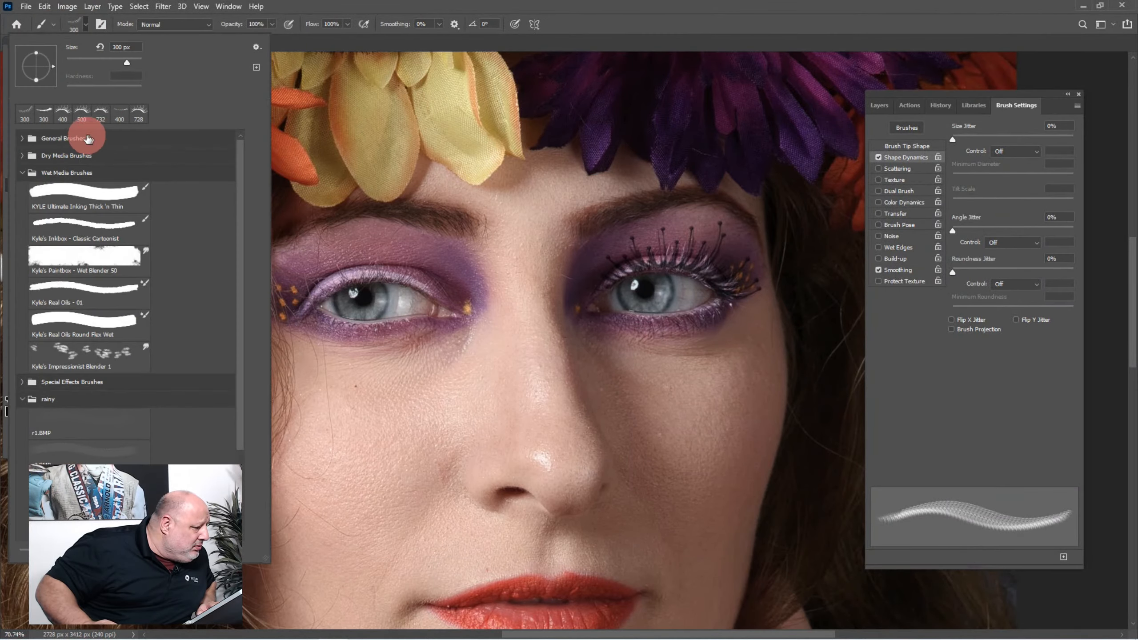
pyautogui.click(22, 138)
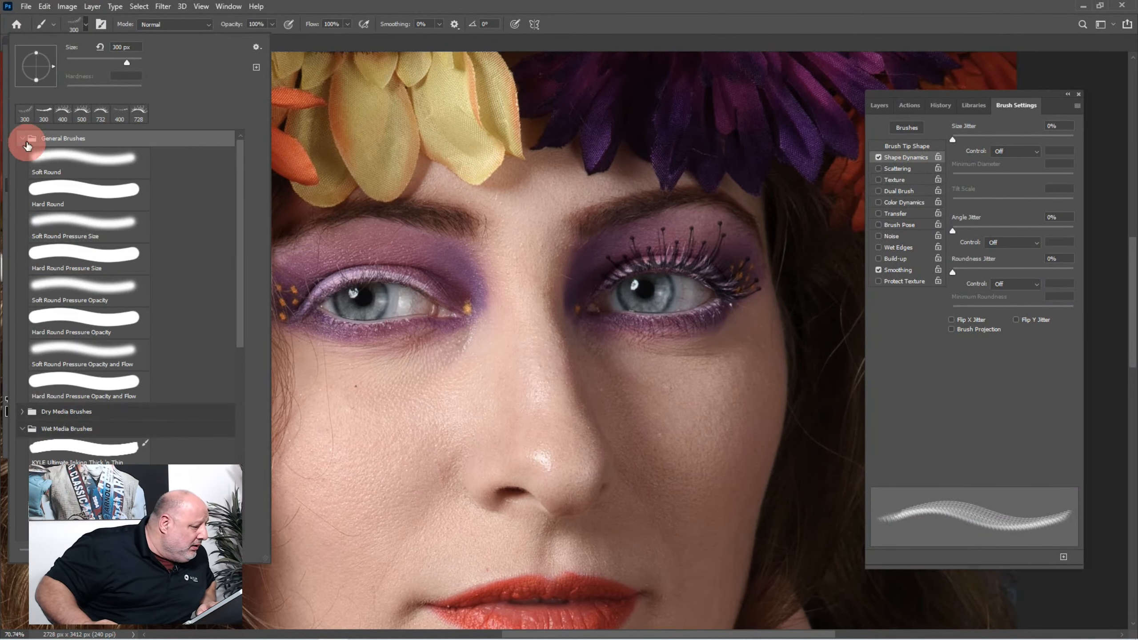
pyautogui.click(58, 188)
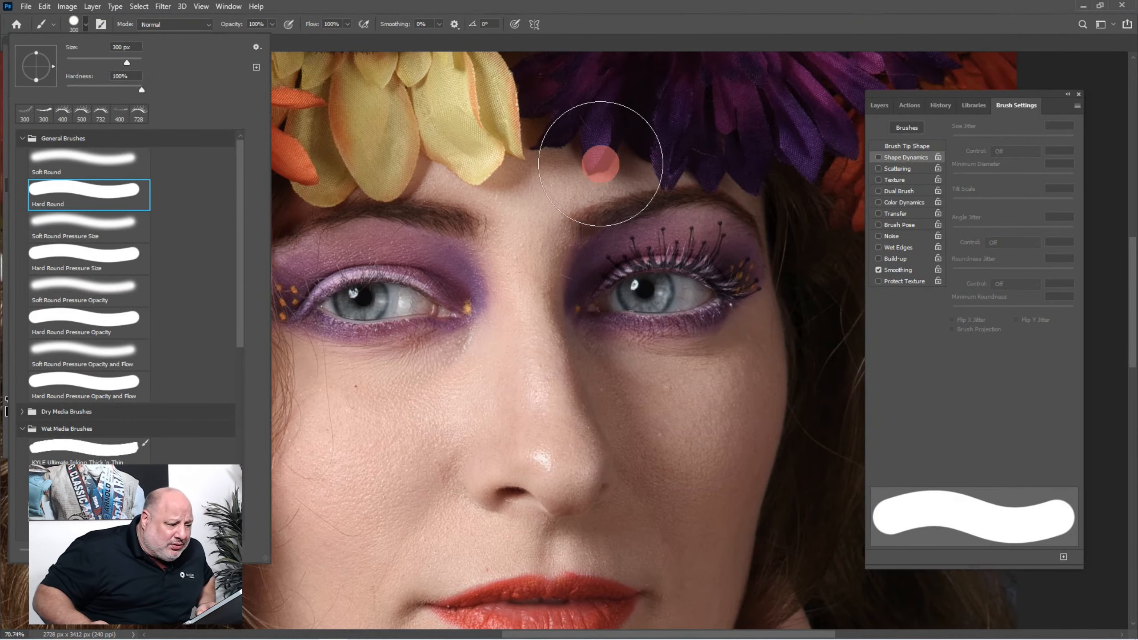
pyautogui.click(620, 27)
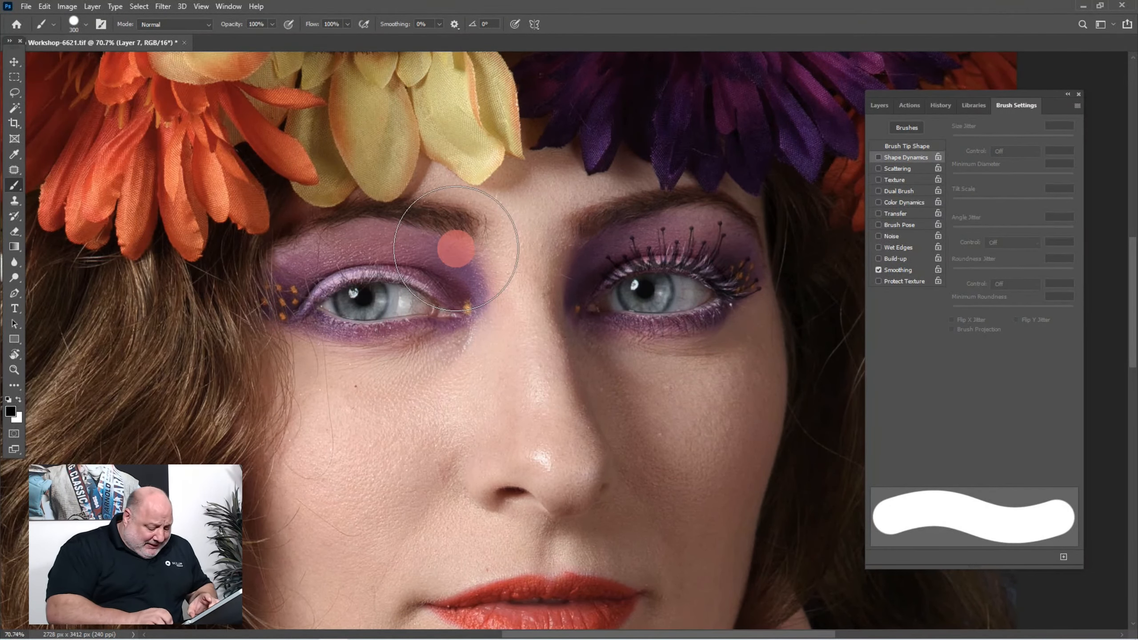
pyautogui.press('super+k')
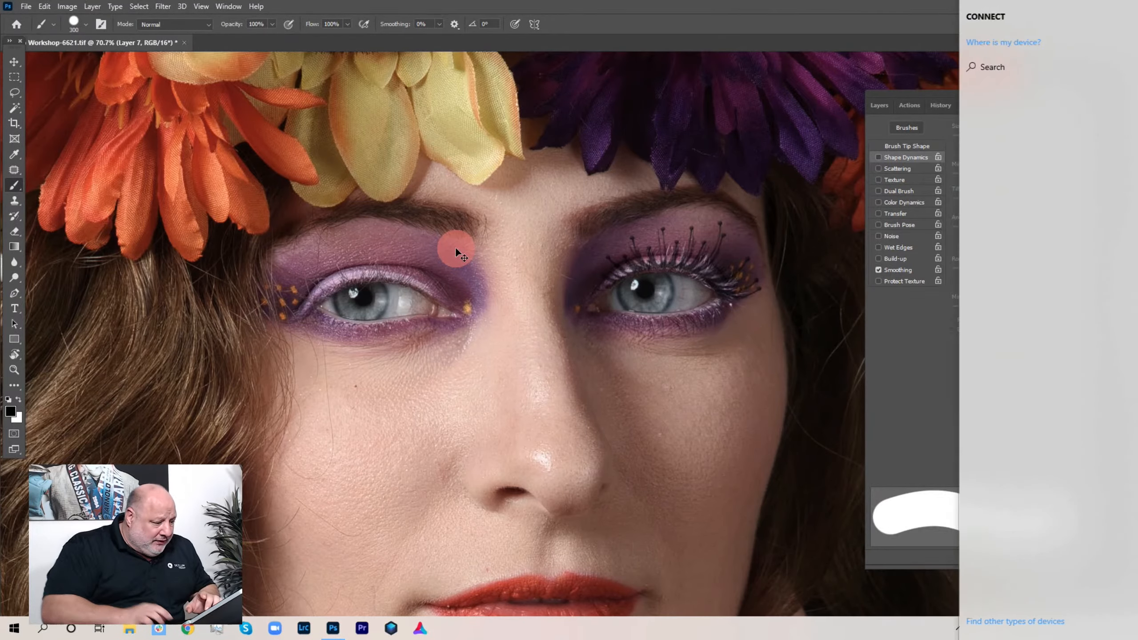
pyautogui.click(740, 9)
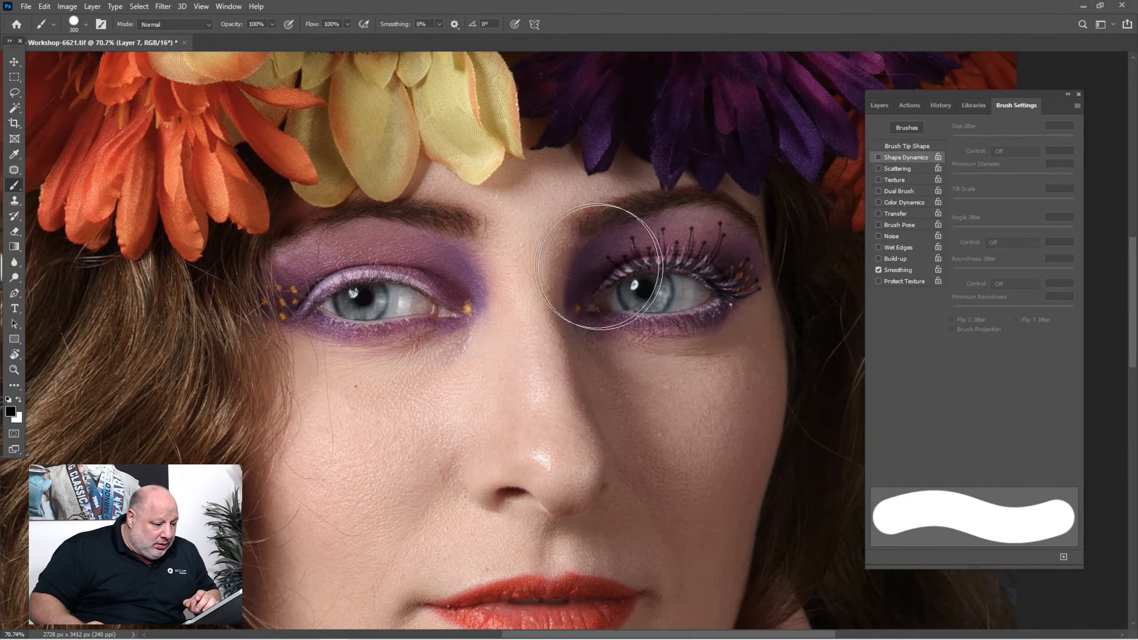
# Reduce the Hard Round brush size to 25 px
pyautogui.press('[')
pyautogui.press('[')
pyautogui.press('[')
pyautogui.press('[')
pyautogui.press('[')
pyautogui.press('[')
pyautogui.press('[')
pyautogui.press('[')
pyautogui.press('[')
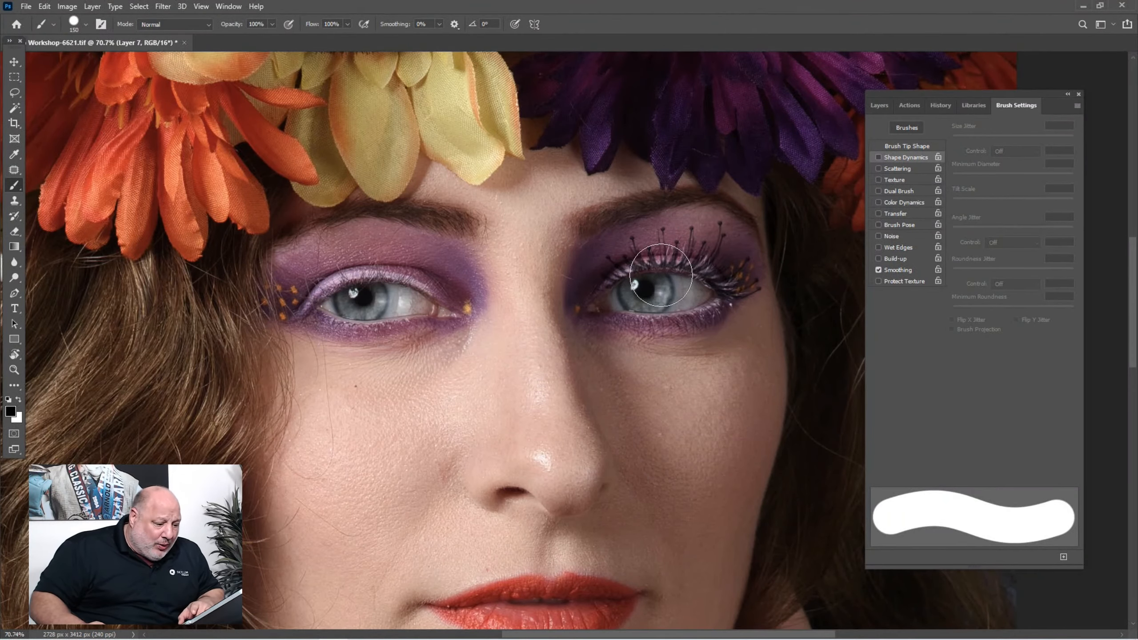
pyautogui.press('[')
pyautogui.press('[')
pyautogui.press('[')
pyautogui.press('[')
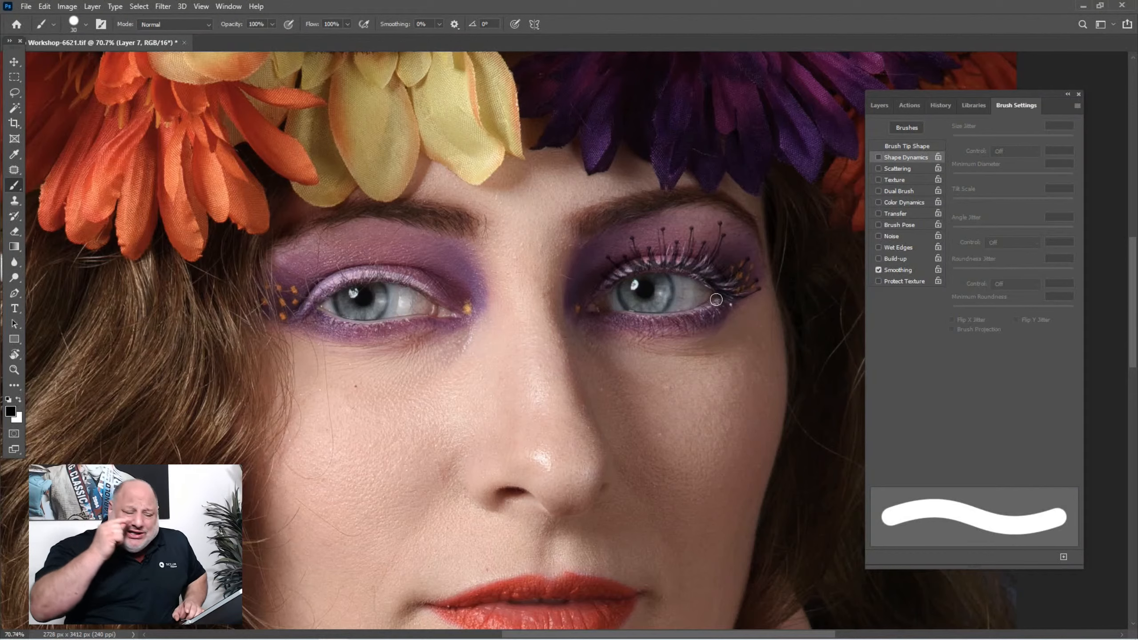
pyautogui.press('[')
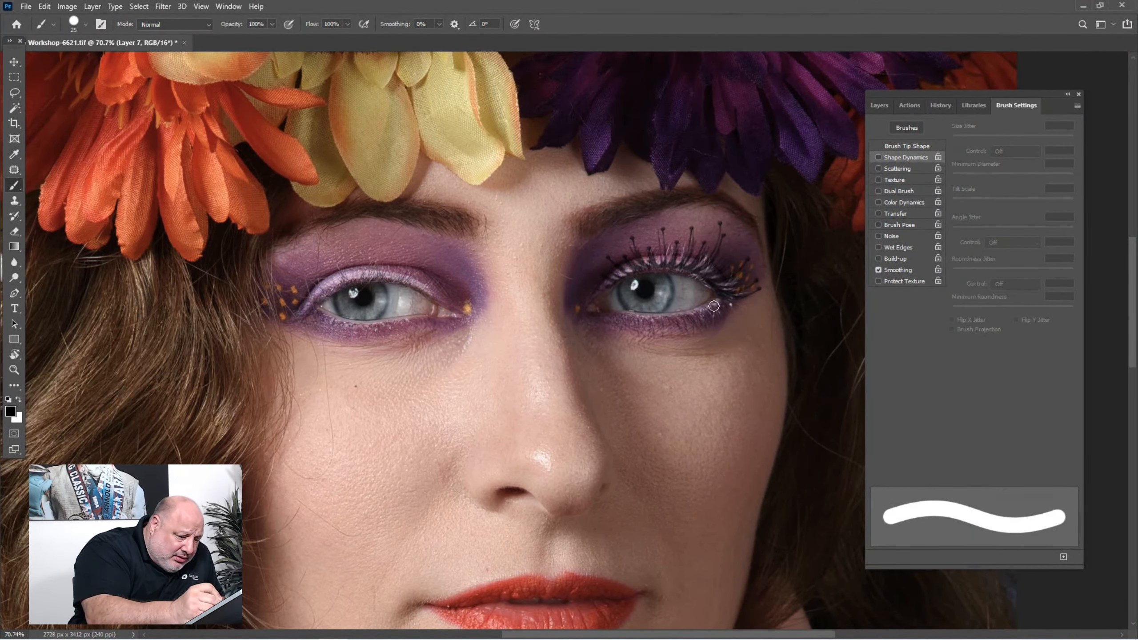
# Try painting a black line along the lashed eye's lower lid from outer to inner corner, and undo the painting
pyautogui.moveTo(718, 304); pyautogui.dragTo(595, 309)
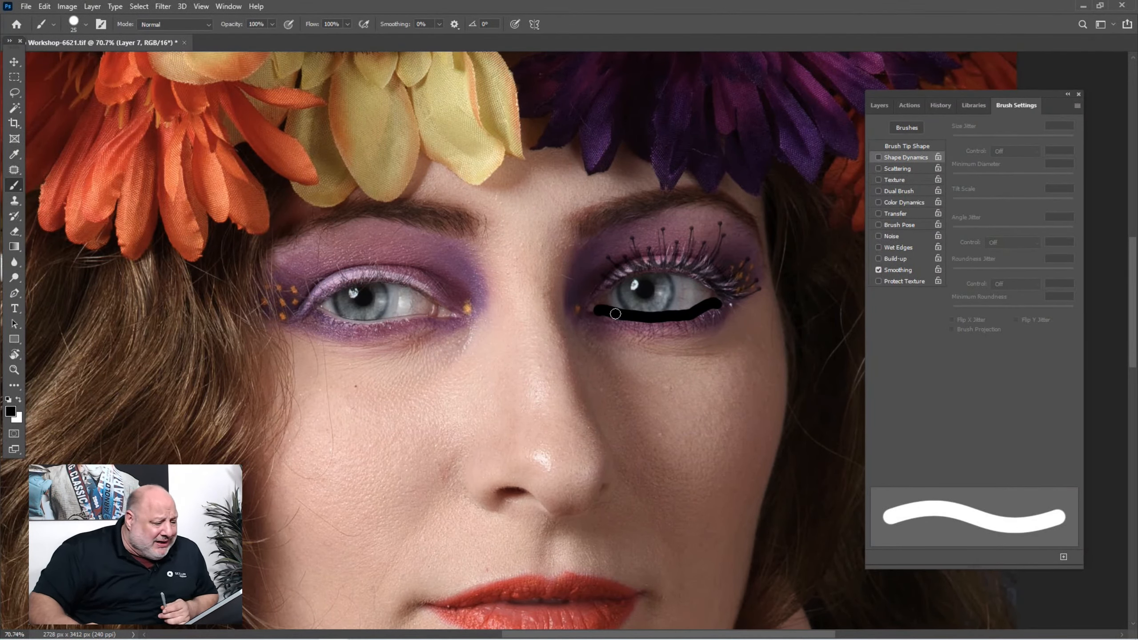
pyautogui.hotkey('ctrl', 'z')
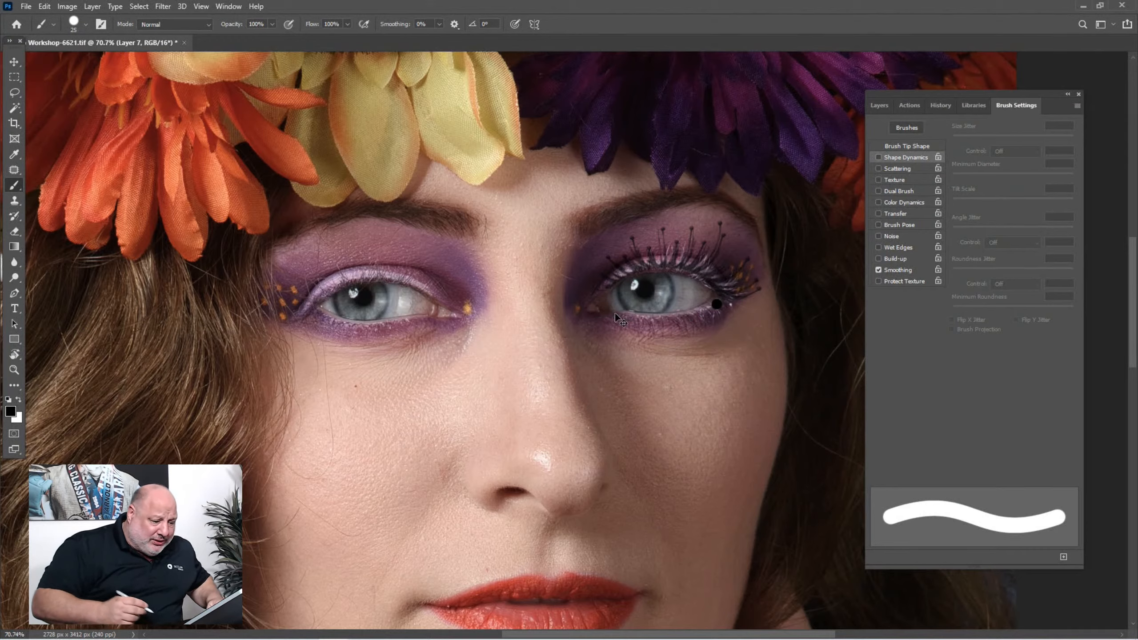
pyautogui.hotkey('ctrl', 'z')
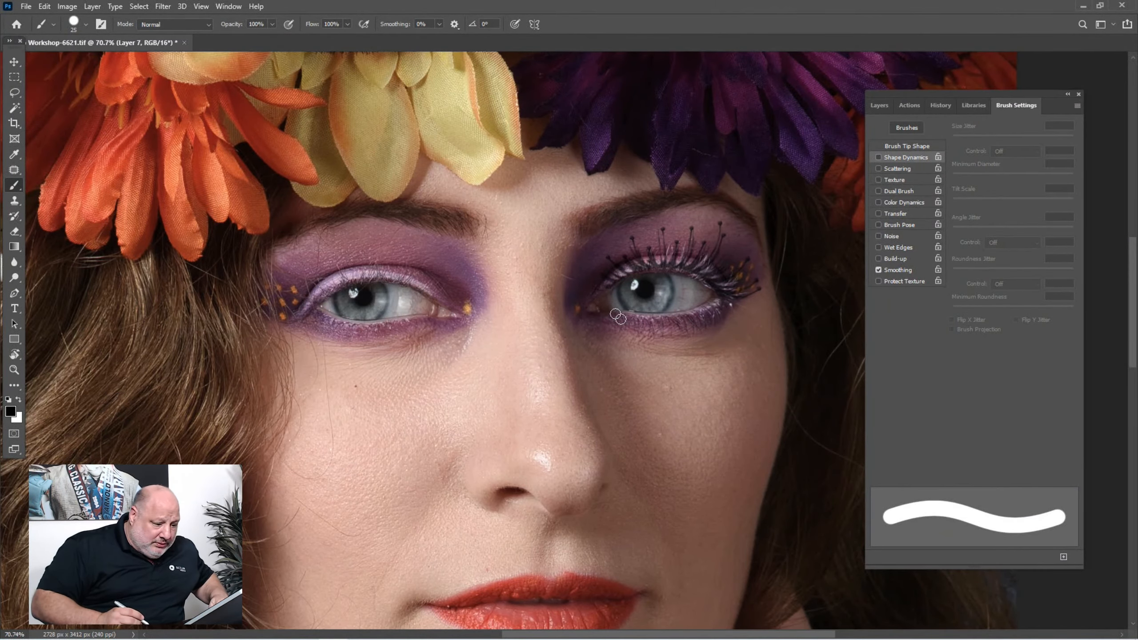
# Reduce the brush size to 10 px and paint a black line along the lashed eye's lower lid from outer to inner corner
pyautogui.press('[')
pyautogui.press('[')
pyautogui.press('[')
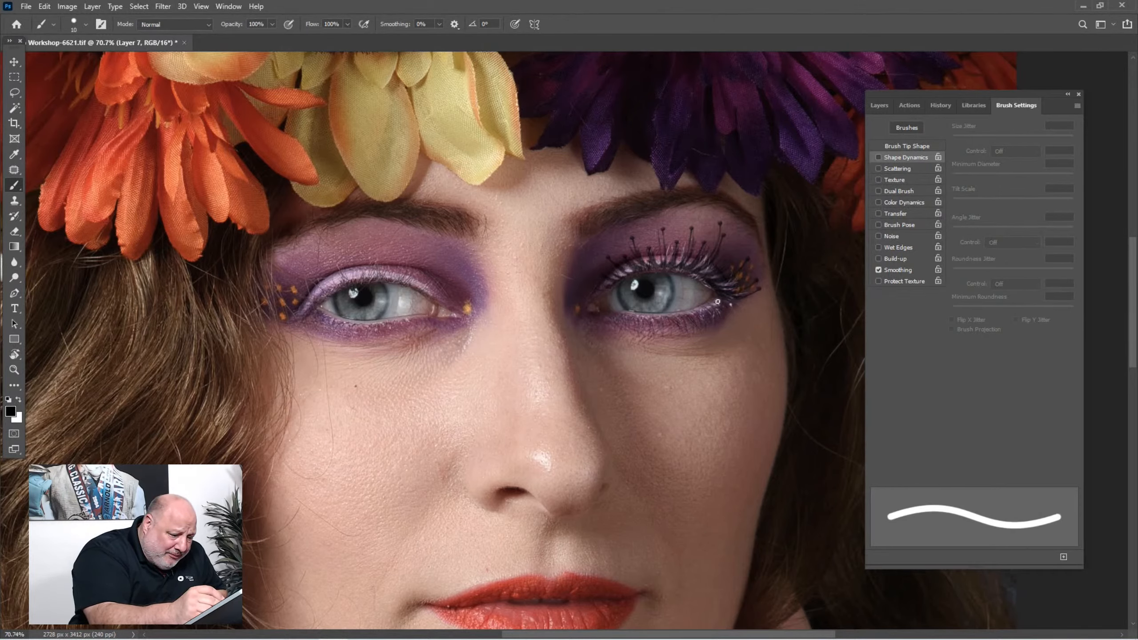
pyautogui.moveTo(716, 302)
pyautogui.mouseDown()
pyautogui.moveTo(678, 317)
pyautogui.moveTo(600, 314)
pyautogui.mouseUp()
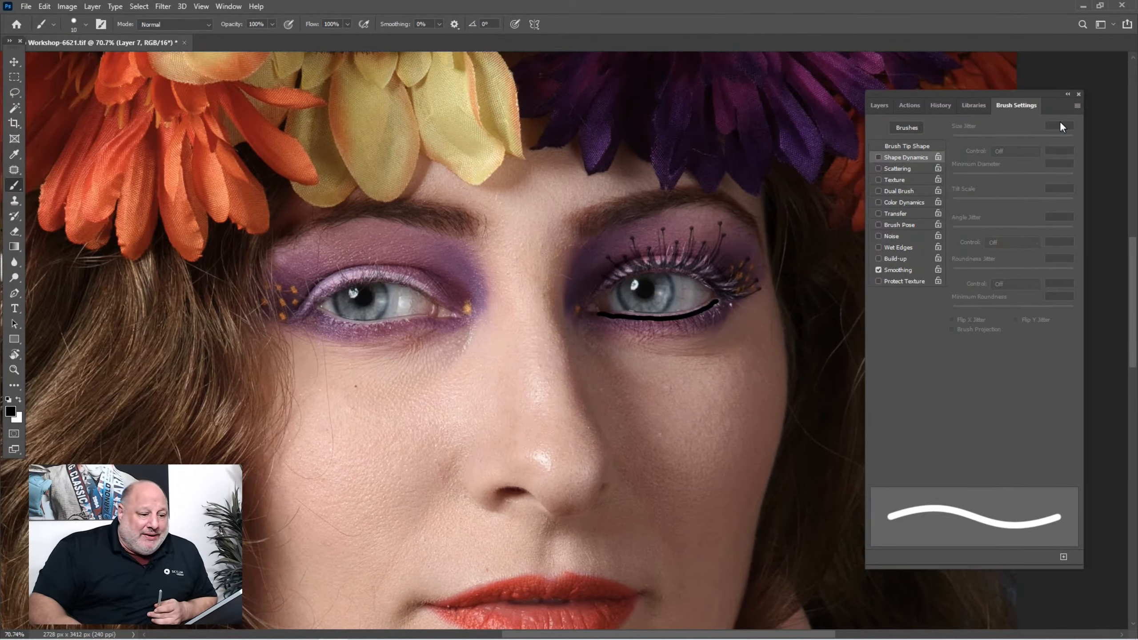
# Soften the lower-lid eyeliner on Layer 7 with a Gaussian Blur of 6.8 pixels radius
pyautogui.click(877, 106)
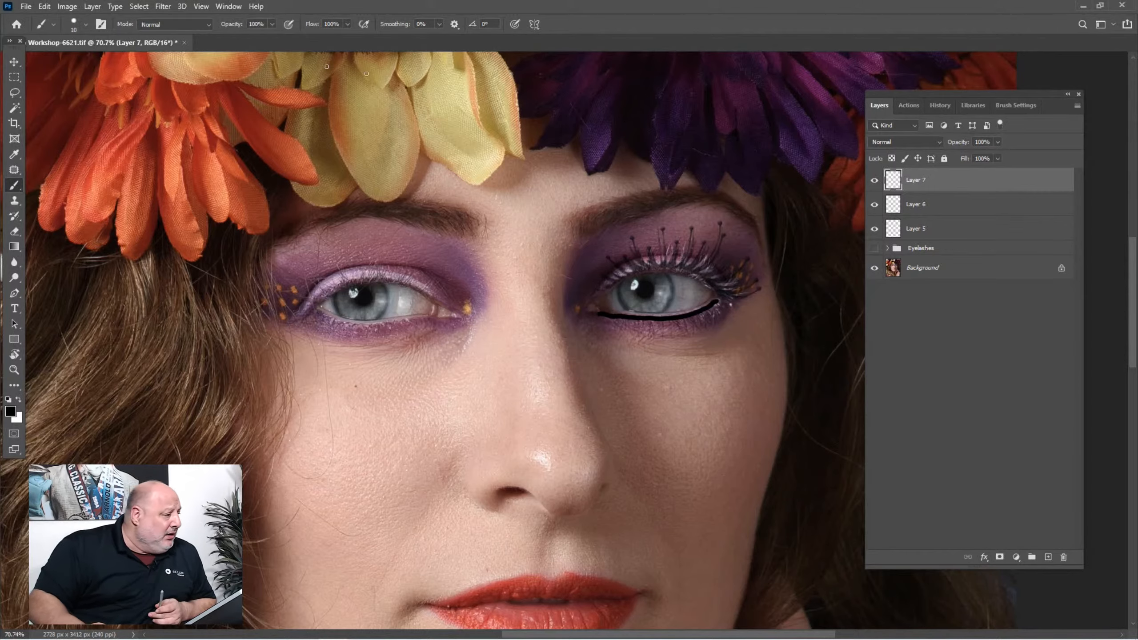
pyautogui.click(158, 7)
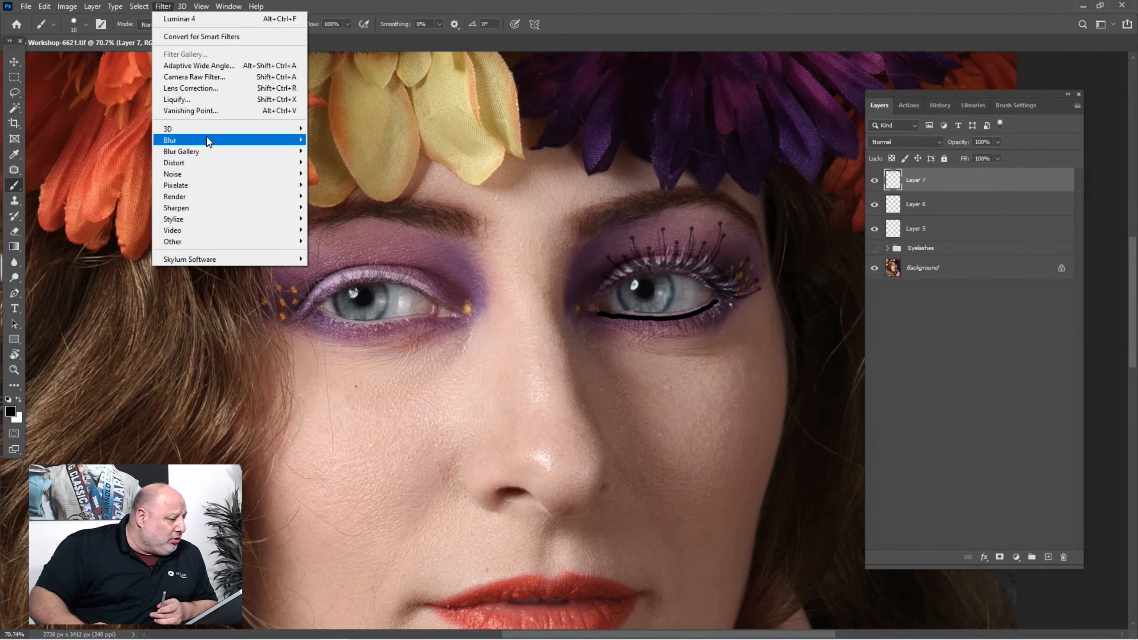
pyautogui.moveTo(206, 141)
pyautogui.click(345, 185)
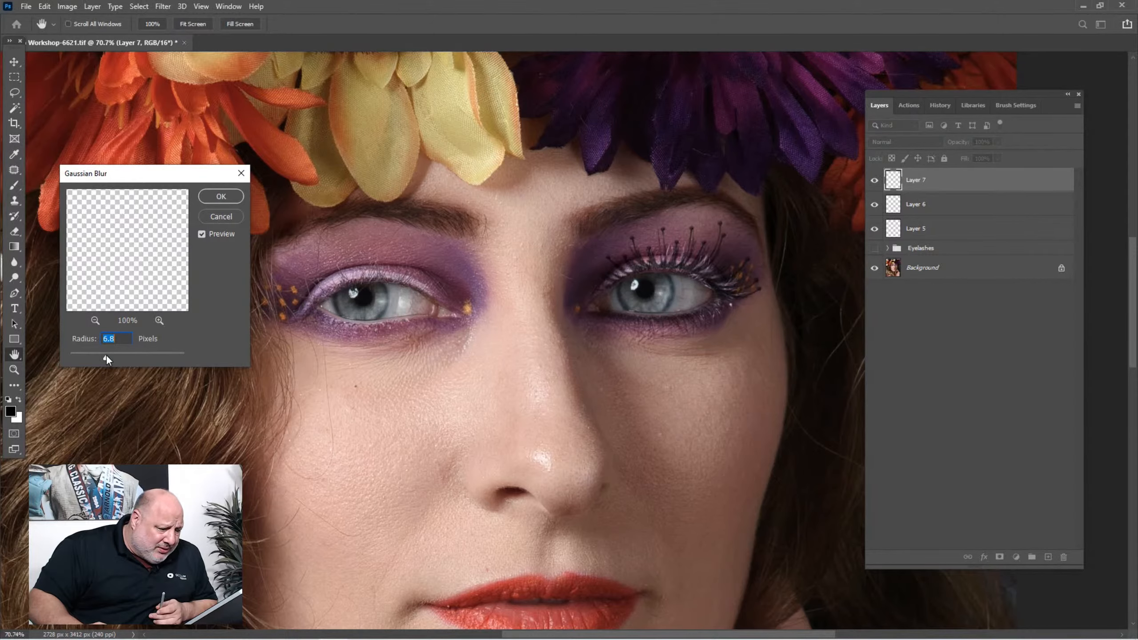
pyautogui.click(221, 196)
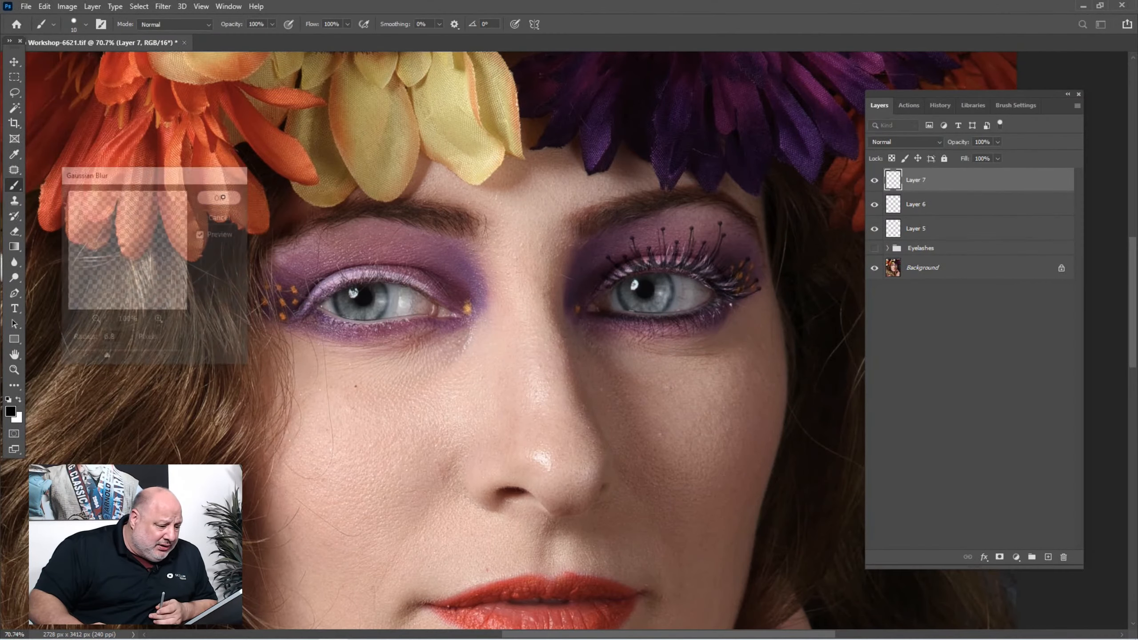
# Set Layer 7's opacity to 54% and compare the eye with the eyeliner hidden and shown
pyautogui.click(997, 143)
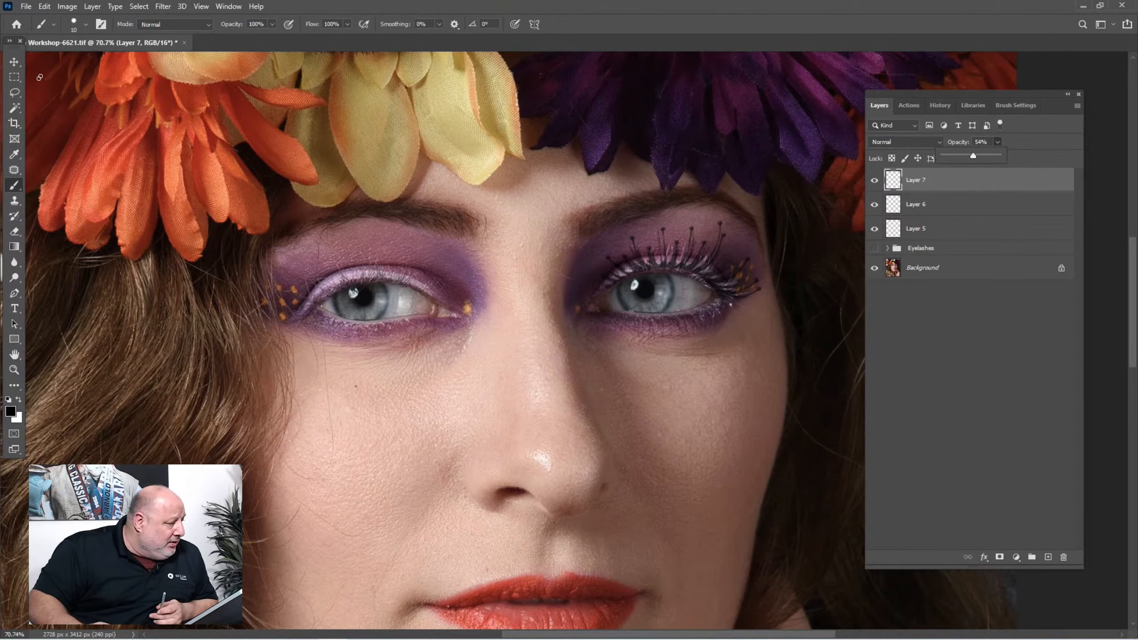
pyautogui.click(14, 61)
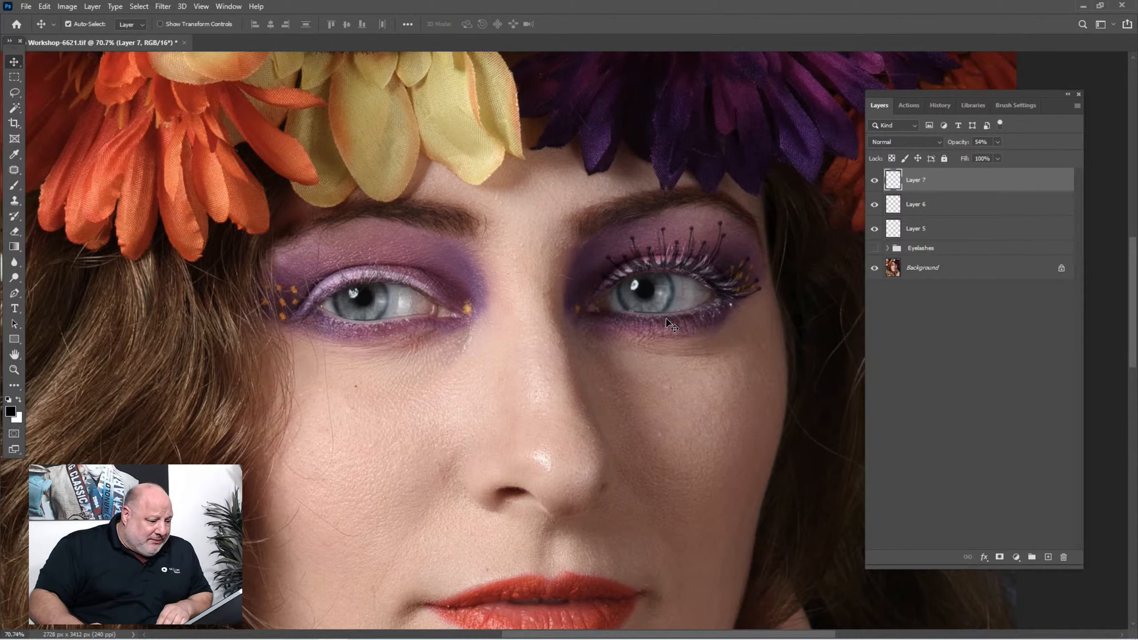
pyautogui.moveTo(666, 318); pyautogui.dragTo(671, 320)
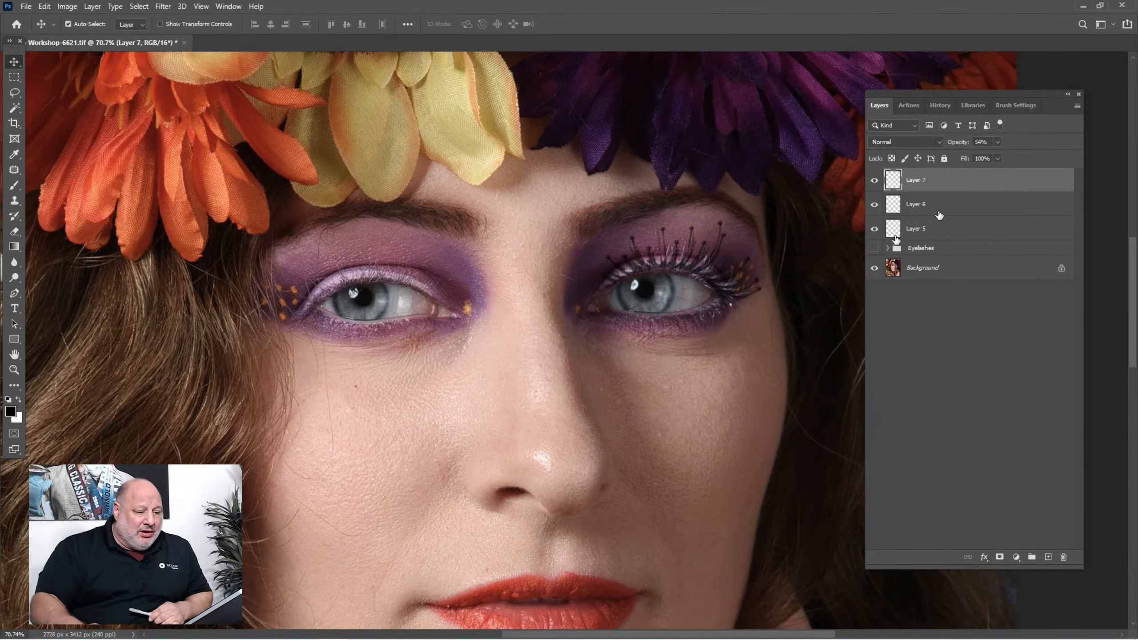
pyautogui.click(873, 182)
pyautogui.click(873, 181)
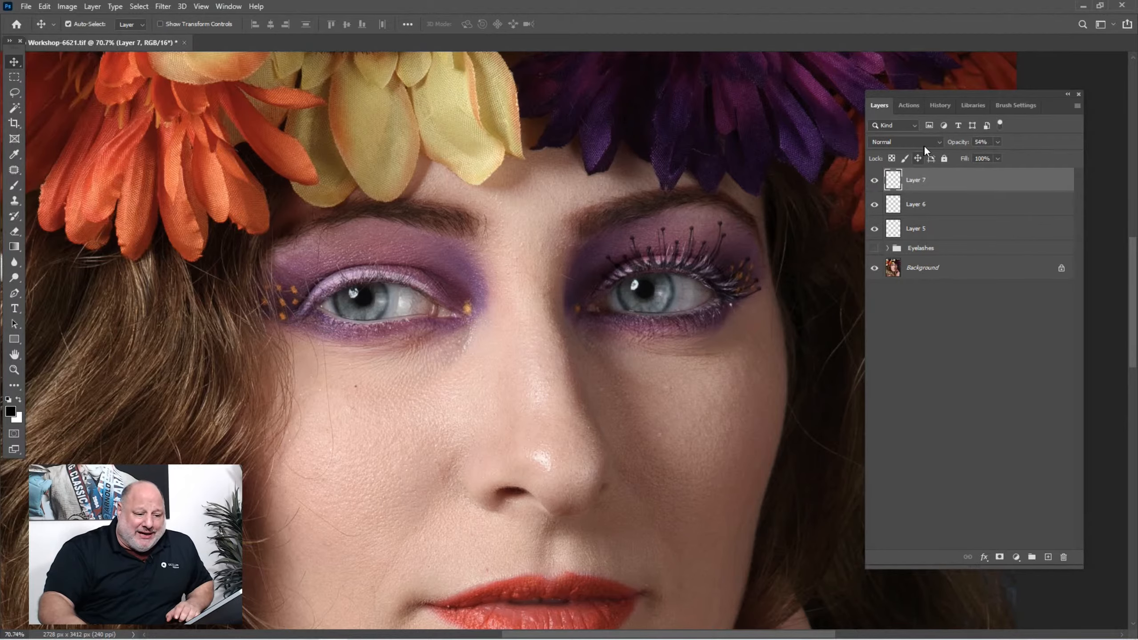
# Delete Layers 5, 6 and 7 and show the Eyelashes group
pyautogui.keyDown('shift'); pyautogui.click(937, 229); pyautogui.keyUp('shift')
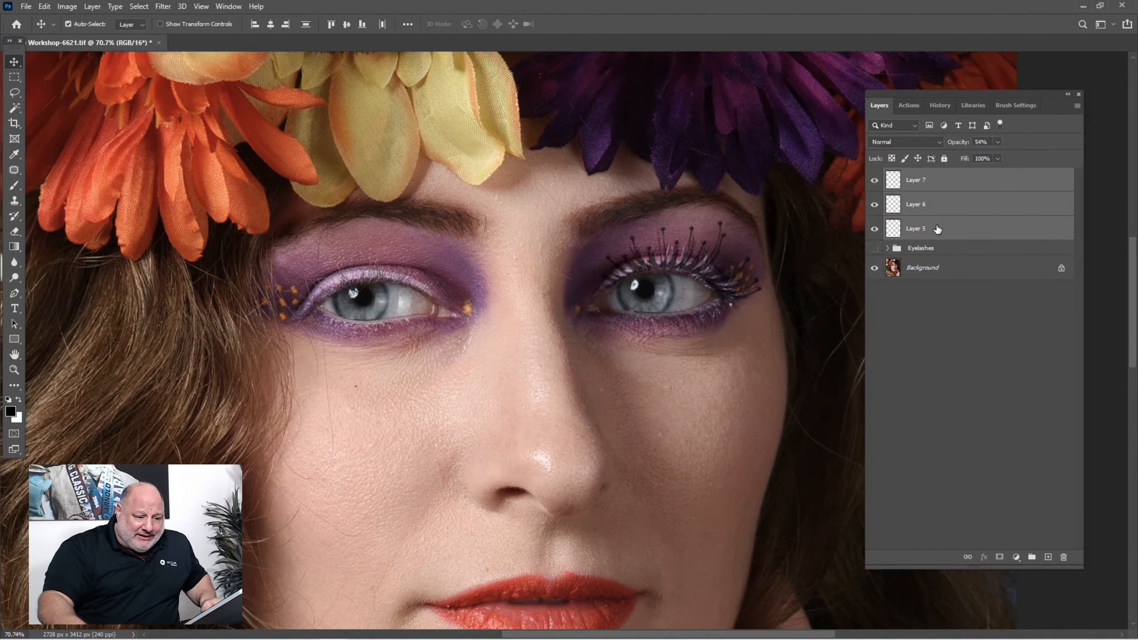
pyautogui.press('Delete')
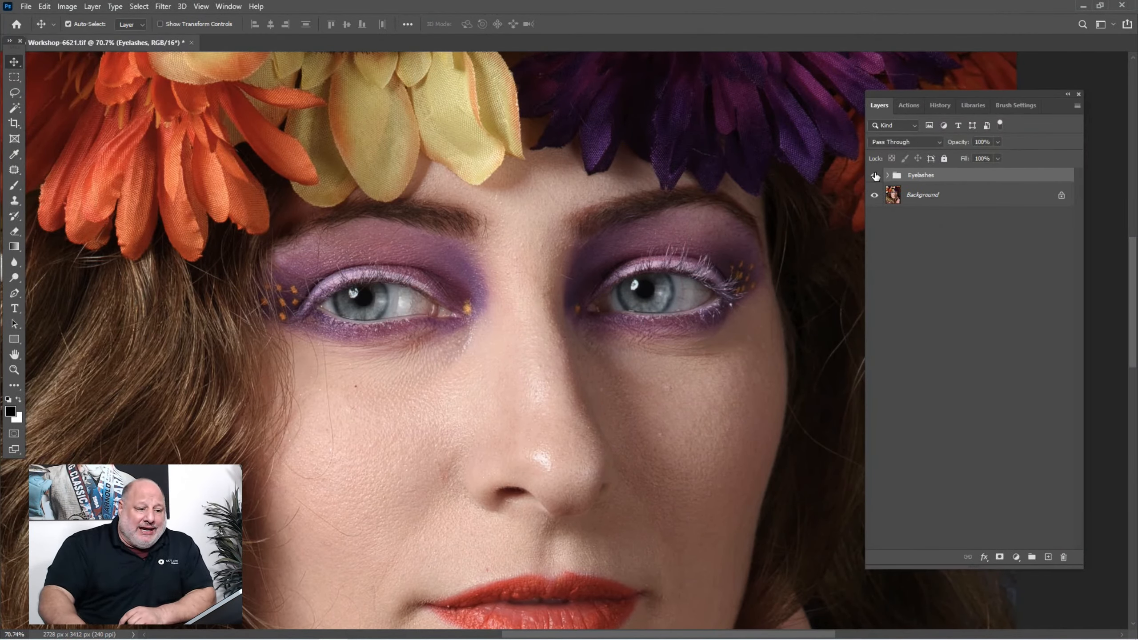
pyautogui.click(875, 175)
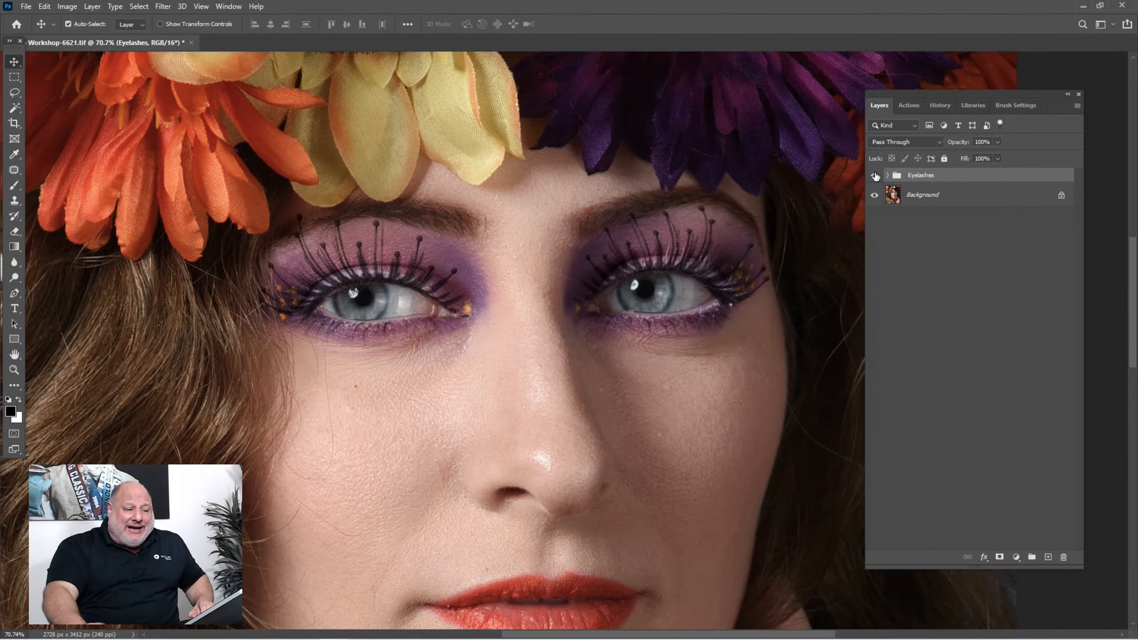
# Add a new layer above the Eyelashes group and brush a black line along the model's left lower lid from outer to inner corner
pyautogui.click(1047, 557)
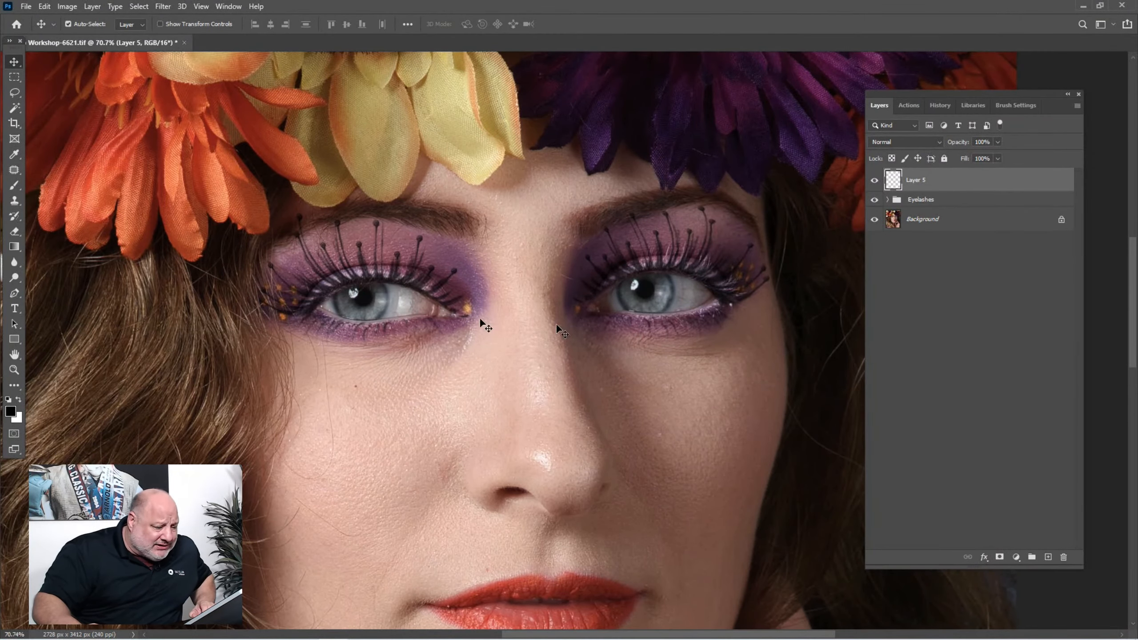
pyautogui.click(14, 185)
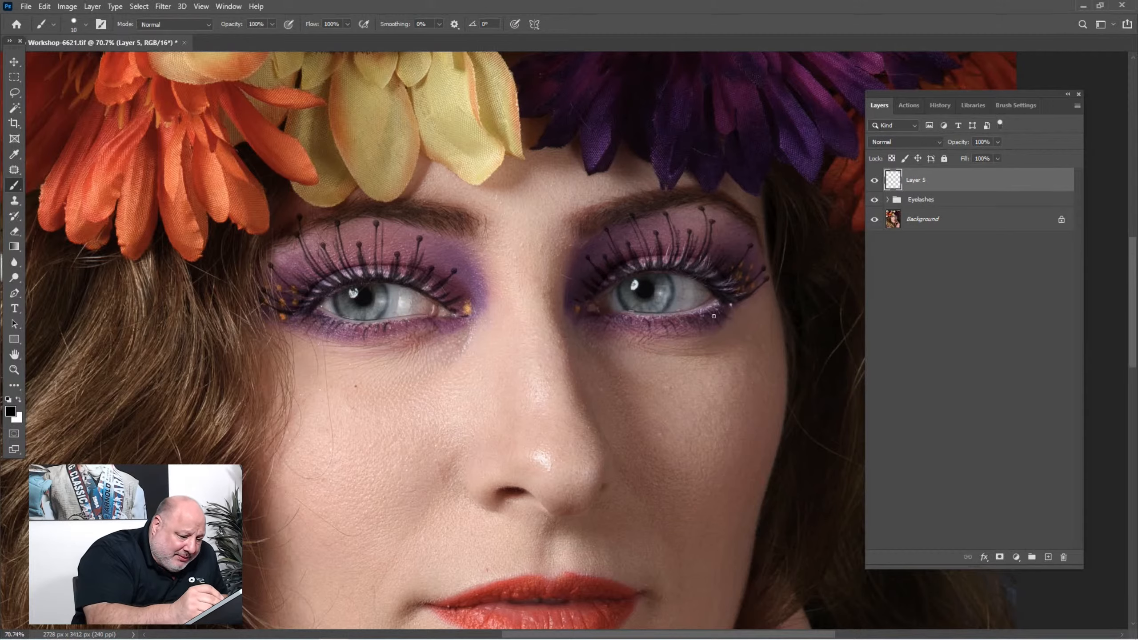
pyautogui.moveTo(712, 305); pyautogui.dragTo(606, 314)
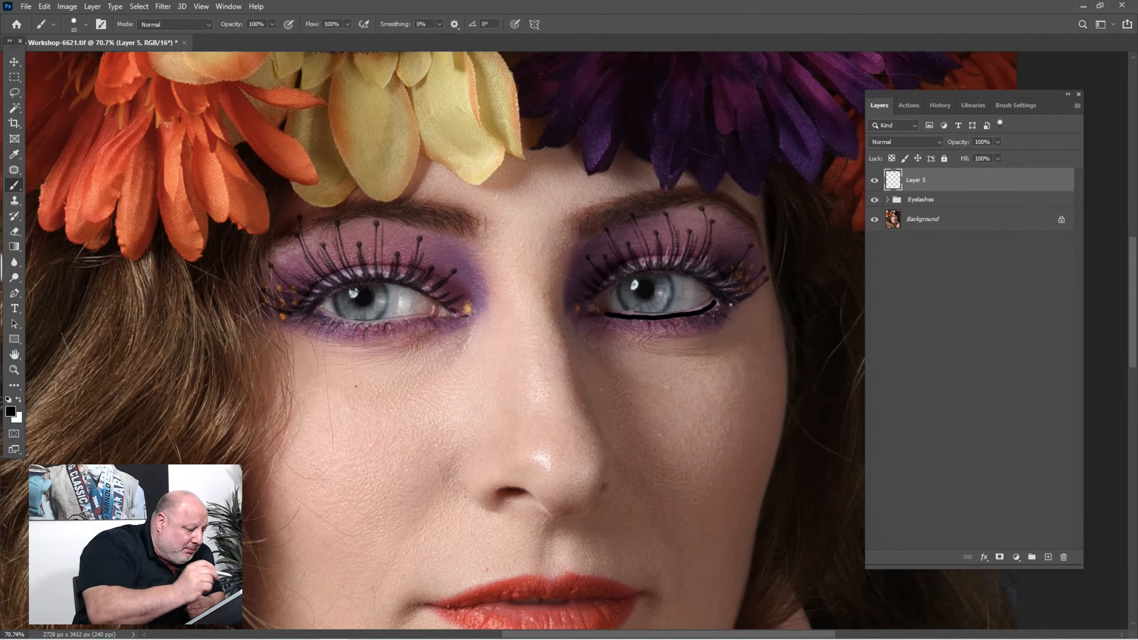
pyautogui.moveTo(316, 313)
pyautogui.mouseDown()
pyautogui.moveTo(368, 325)
pyautogui.moveTo(424, 316)
pyautogui.mouseUp()
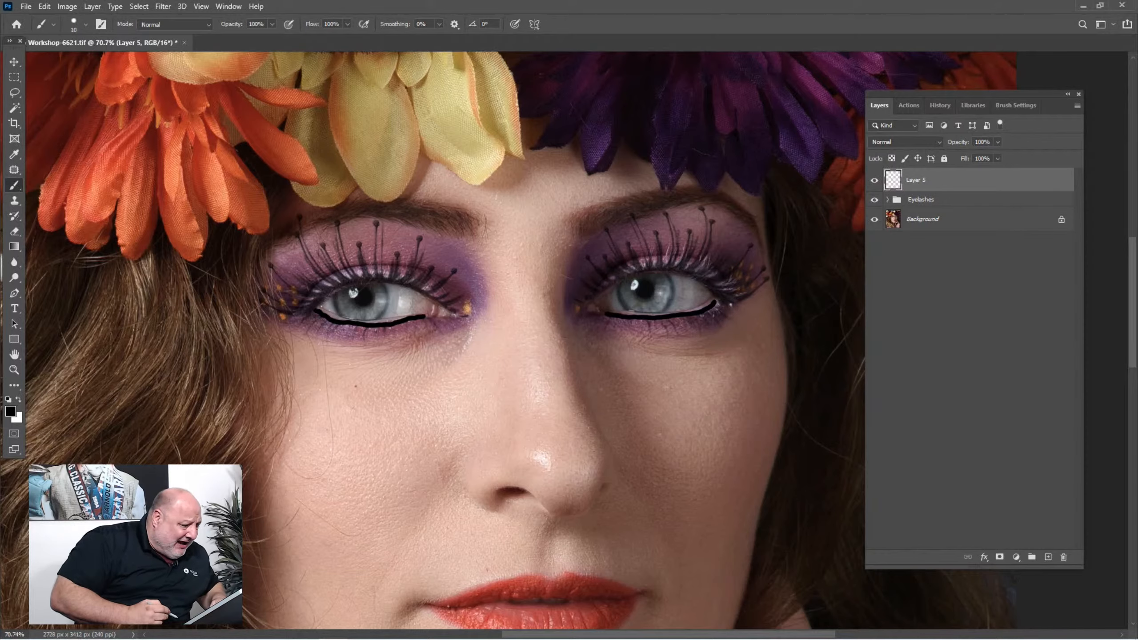
pyautogui.hotkey('ctrl', 'z')
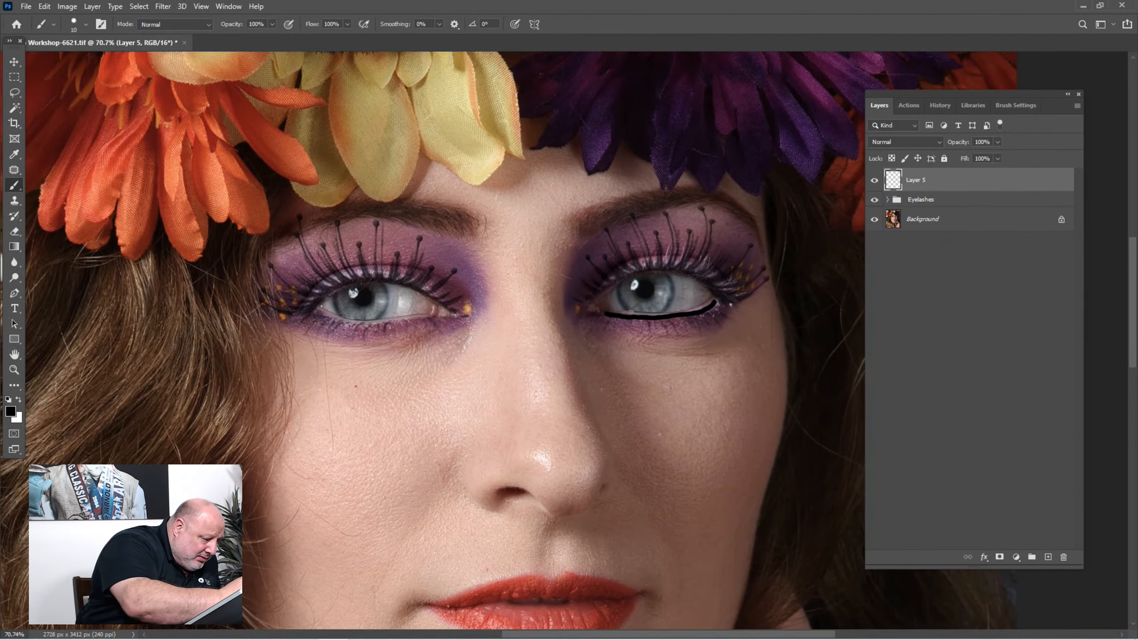
pyautogui.moveTo(317, 310)
pyautogui.mouseDown()
pyautogui.moveTo(374, 323)
pyautogui.moveTo(437, 312)
pyautogui.mouseUp()
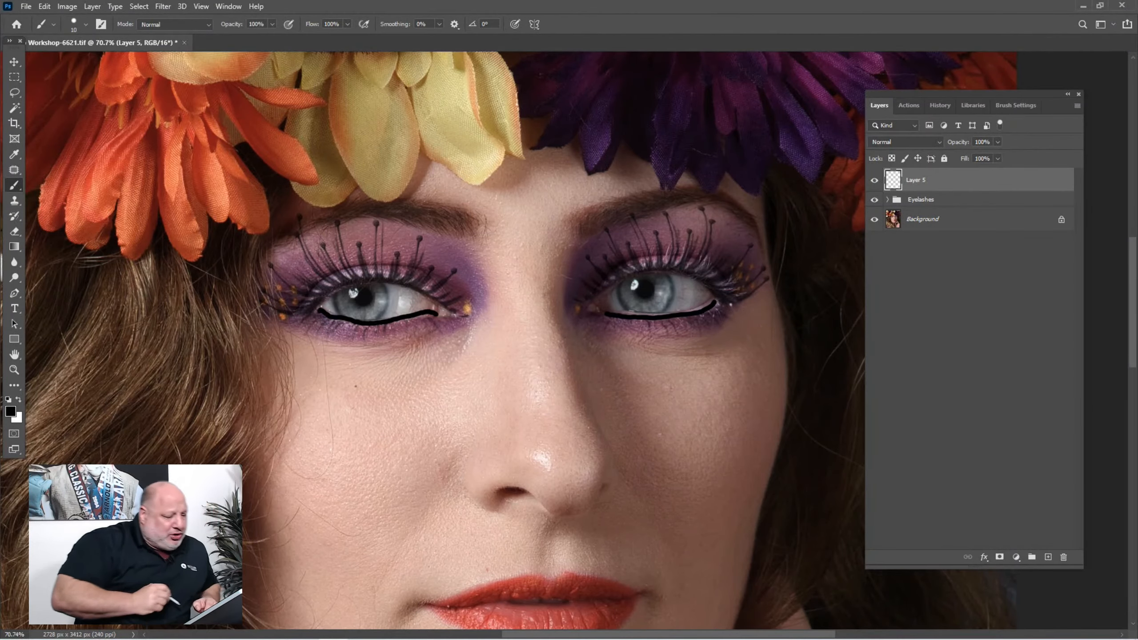
pyautogui.hotkey('ctrl', 'z')
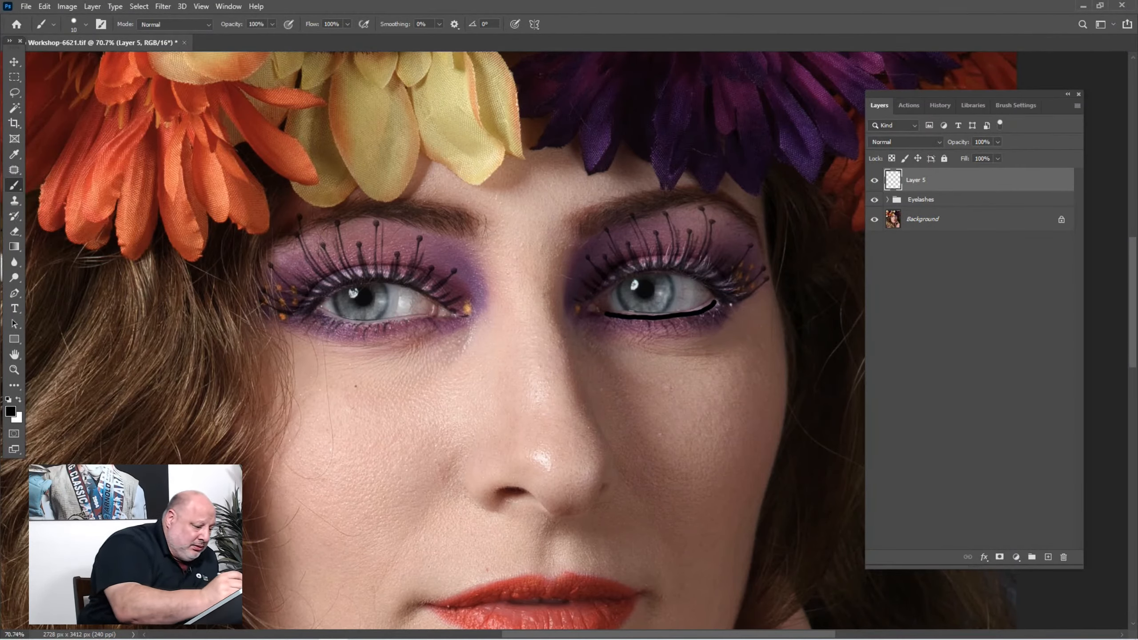
# Paint a black line along the model's right lower lid from inner to outer corner and soften the eyeliner with a 7.6-pixel Gaussian Blur
pyautogui.moveTo(427, 319)
pyautogui.mouseDown()
pyautogui.moveTo(349, 322)
pyautogui.moveTo(317, 310)
pyautogui.mouseUp()
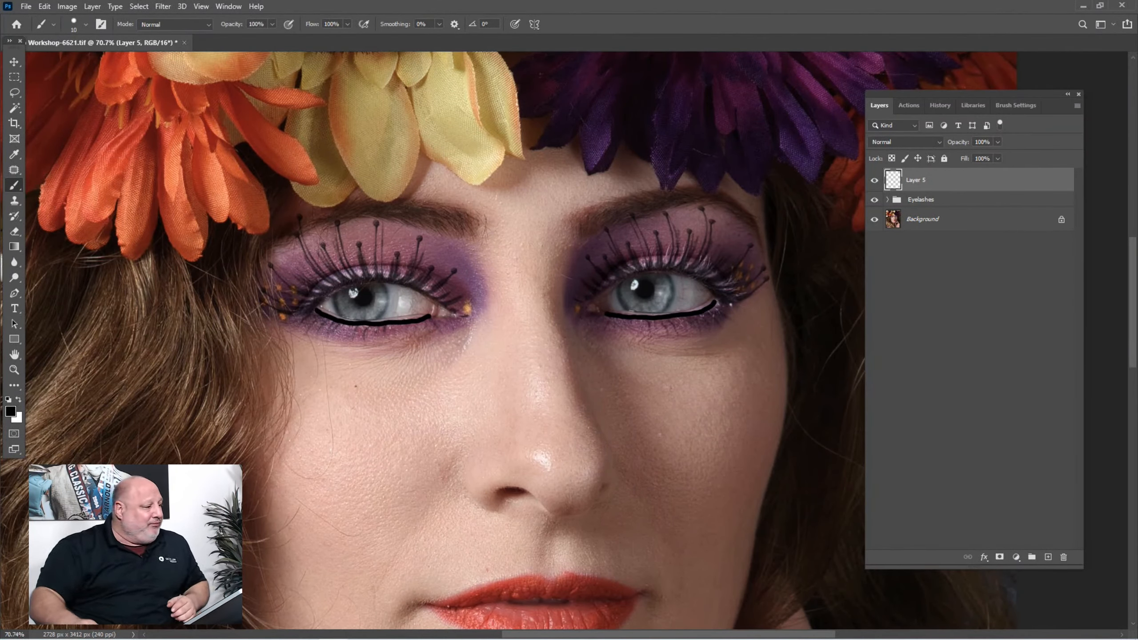
pyautogui.click(164, 6)
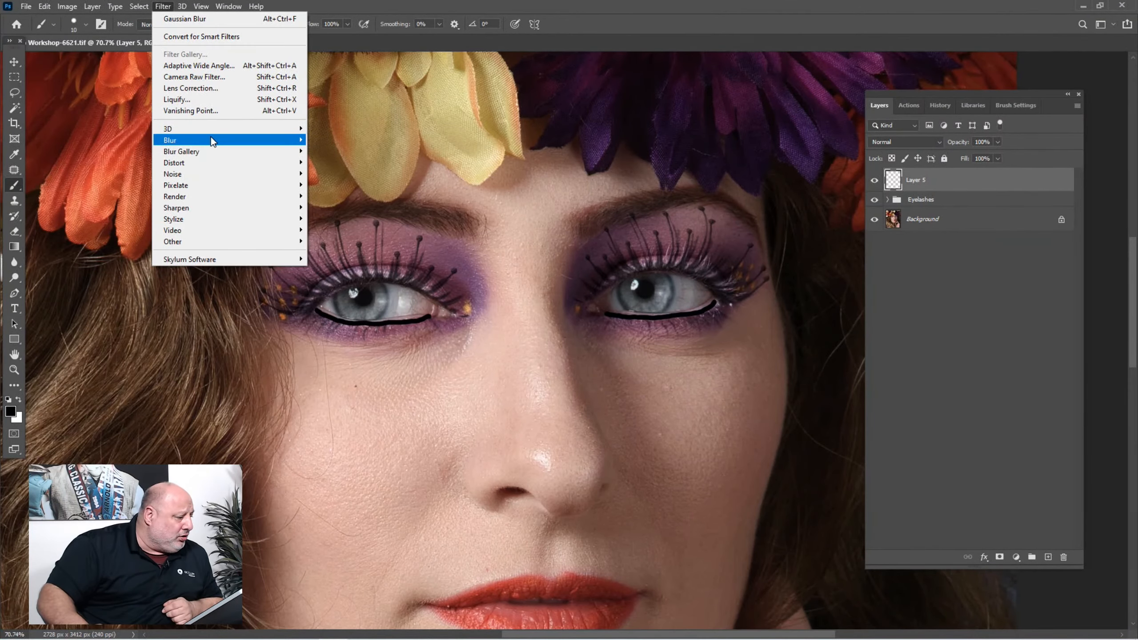
pyautogui.moveTo(212, 138)
pyautogui.click(357, 182)
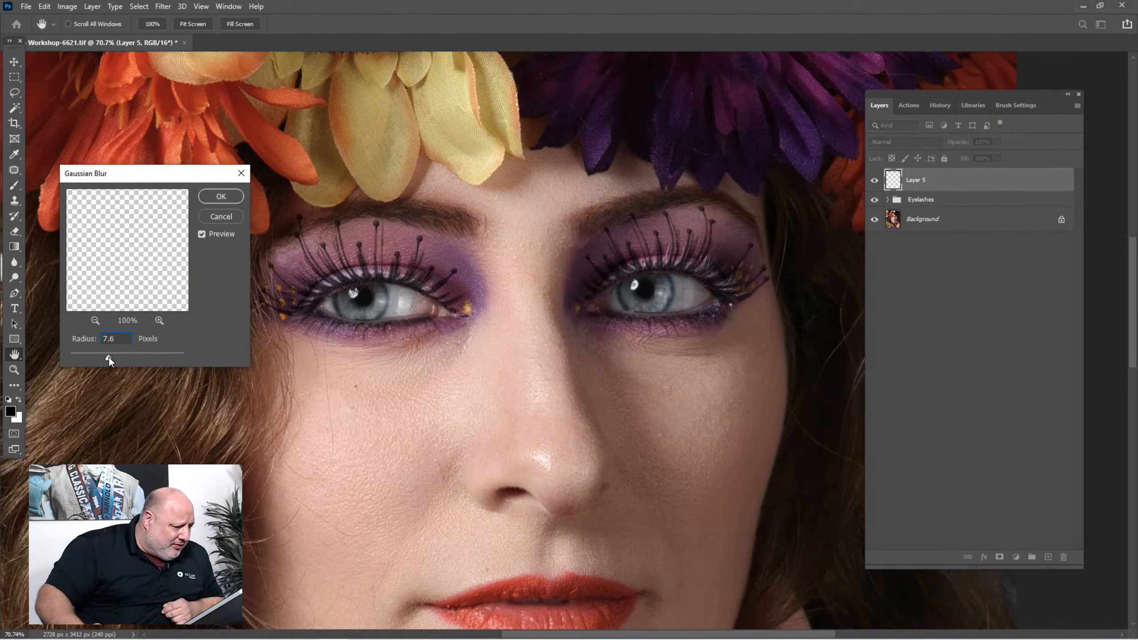
pyautogui.click(209, 199)
pyautogui.press('b')
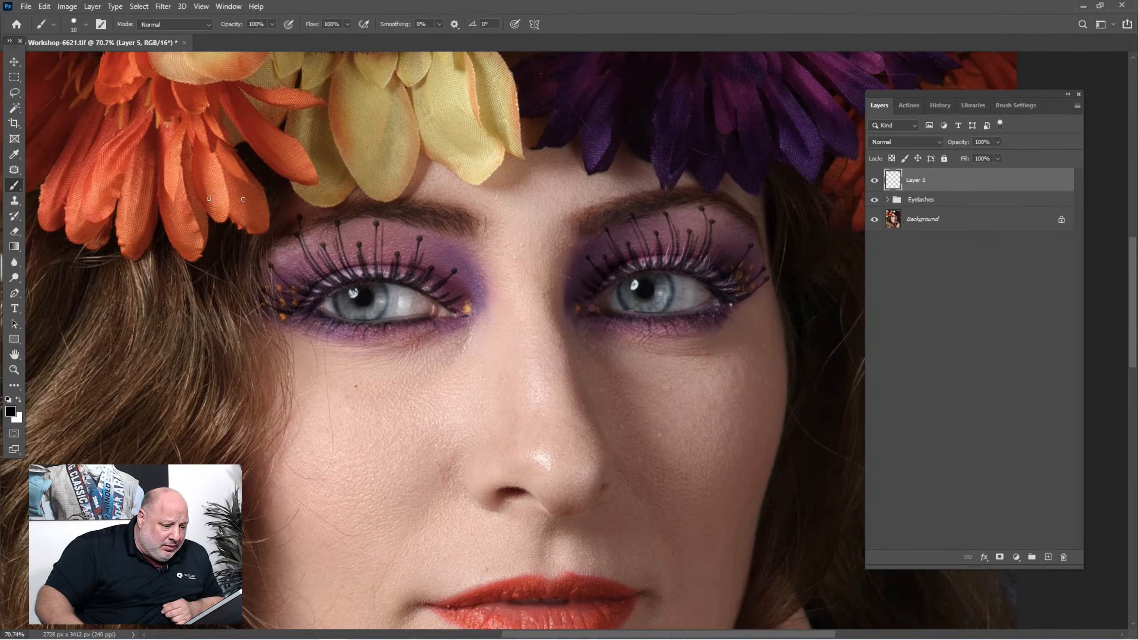
# Set the opacity of the eyeliner on Layer 5 to 80%
pyautogui.click(997, 142)
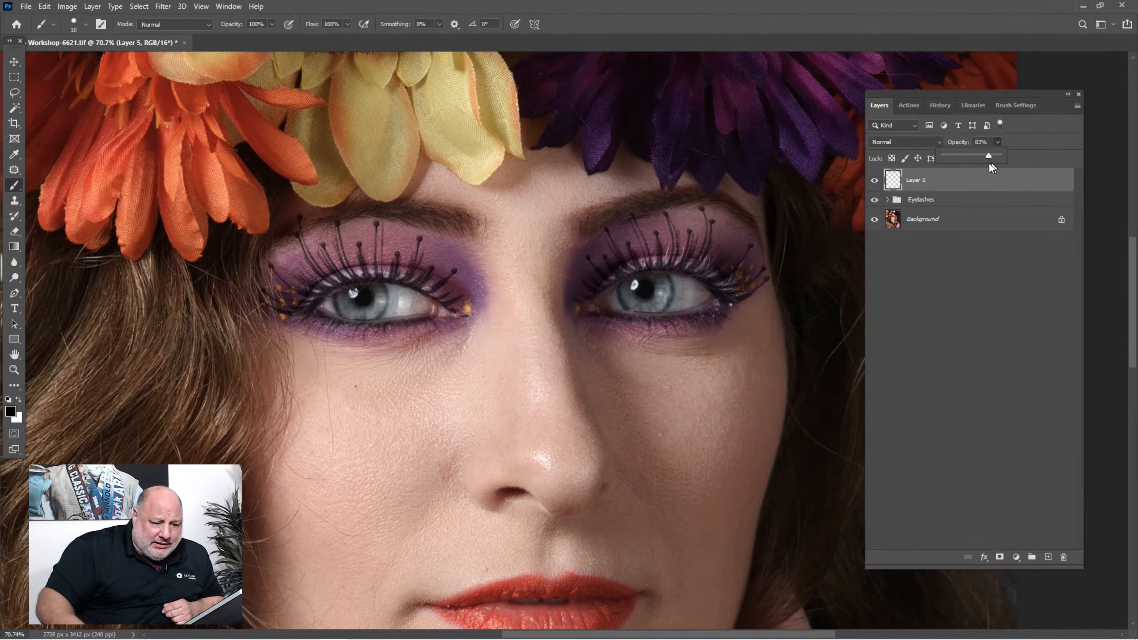
pyautogui.moveTo(988, 163); pyautogui.dragTo(985, 162)
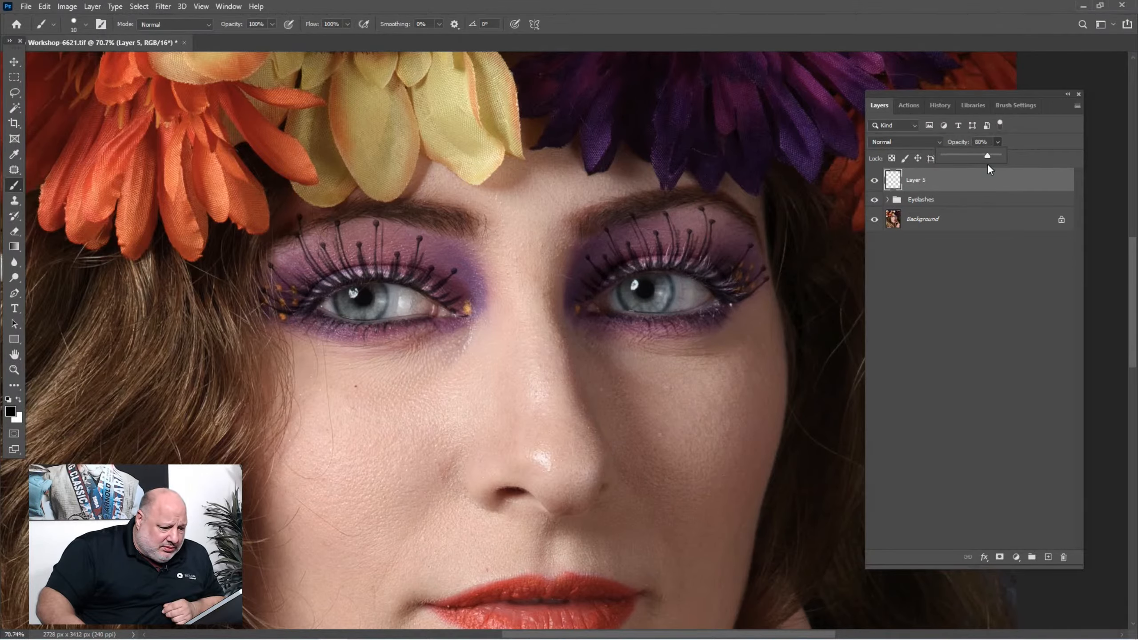
pyautogui.click(15, 61)
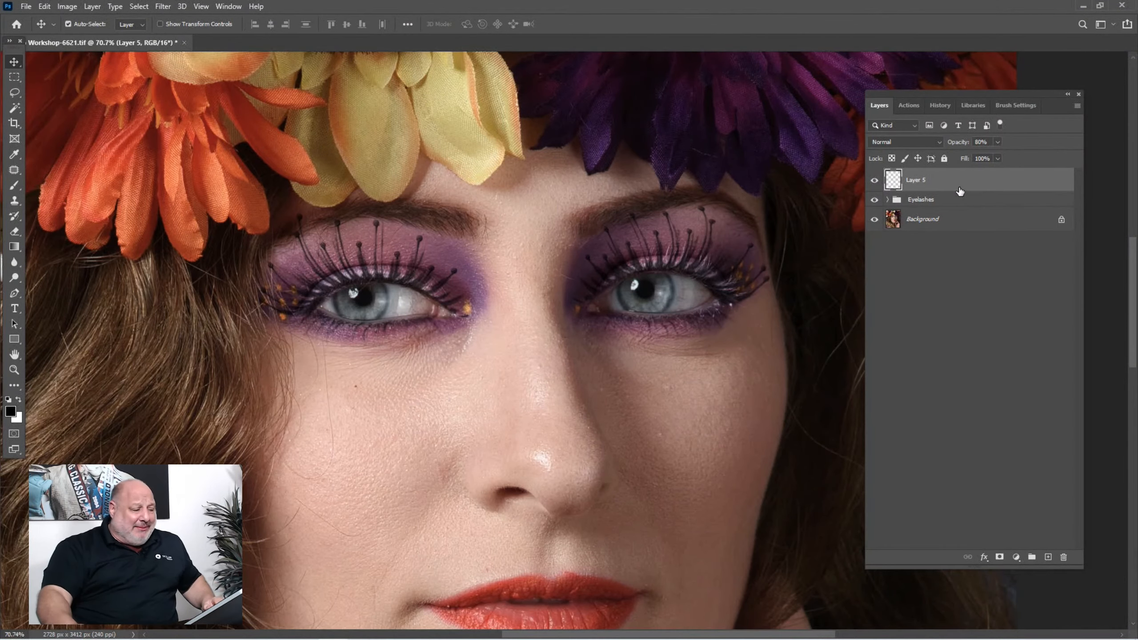
# Convert Layer 5, the Eyelashes group and the Background into one smart object, and open its contents briefly to check the layers inside
pyautogui.keyDown('shift'); pyautogui.click(973, 226); pyautogui.keyUp('shift')
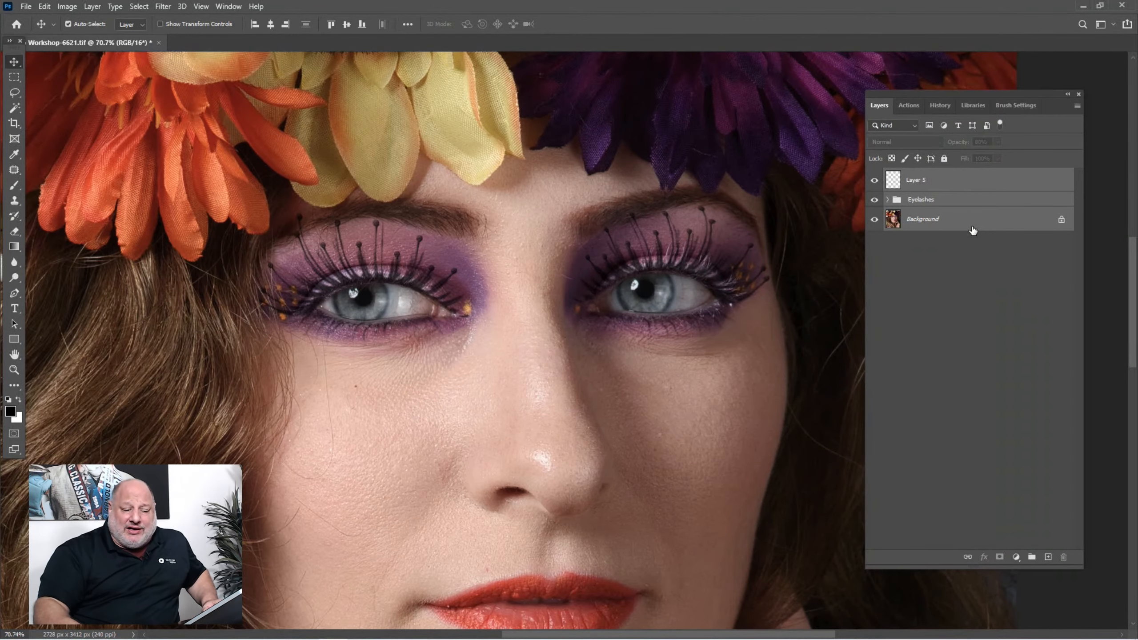
pyautogui.rightClick(942, 217)
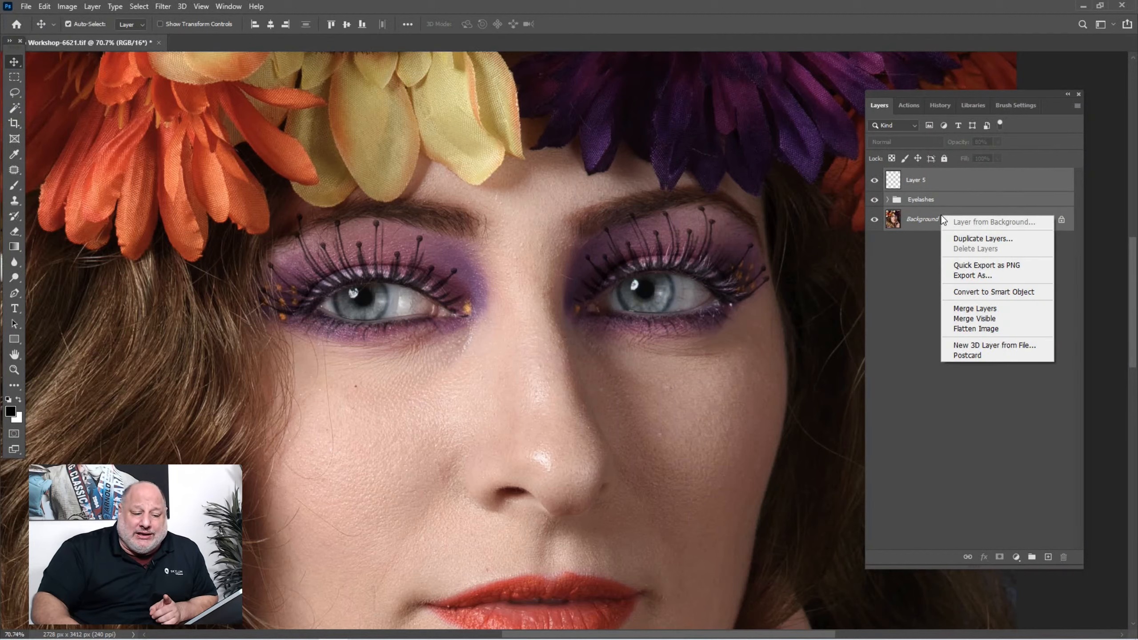
pyautogui.click(992, 277)
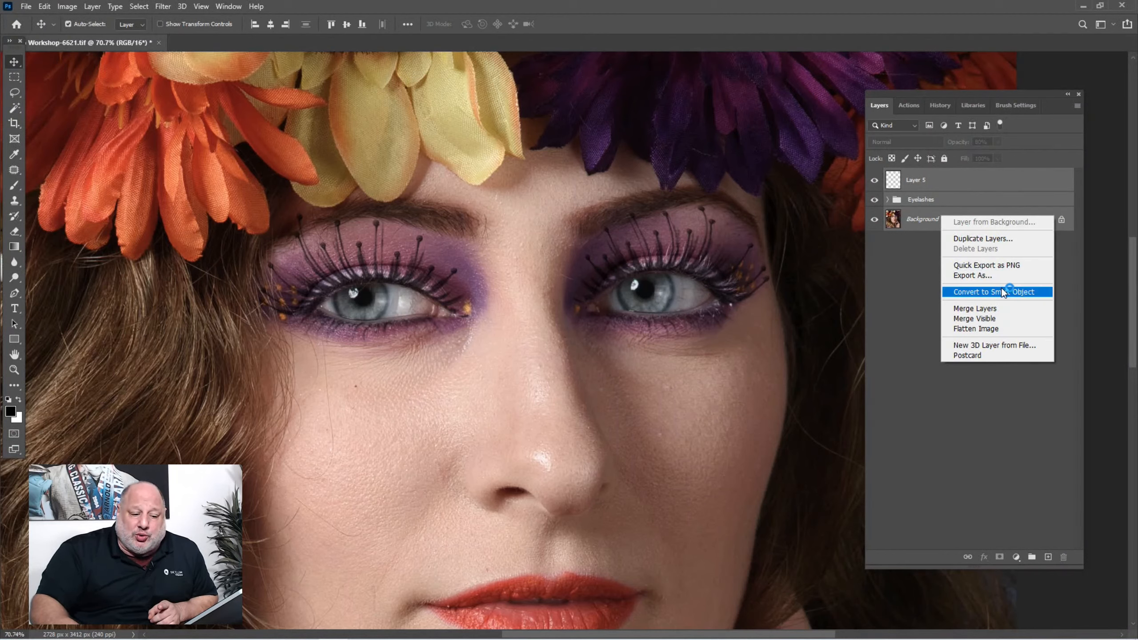
pyautogui.click(999, 290)
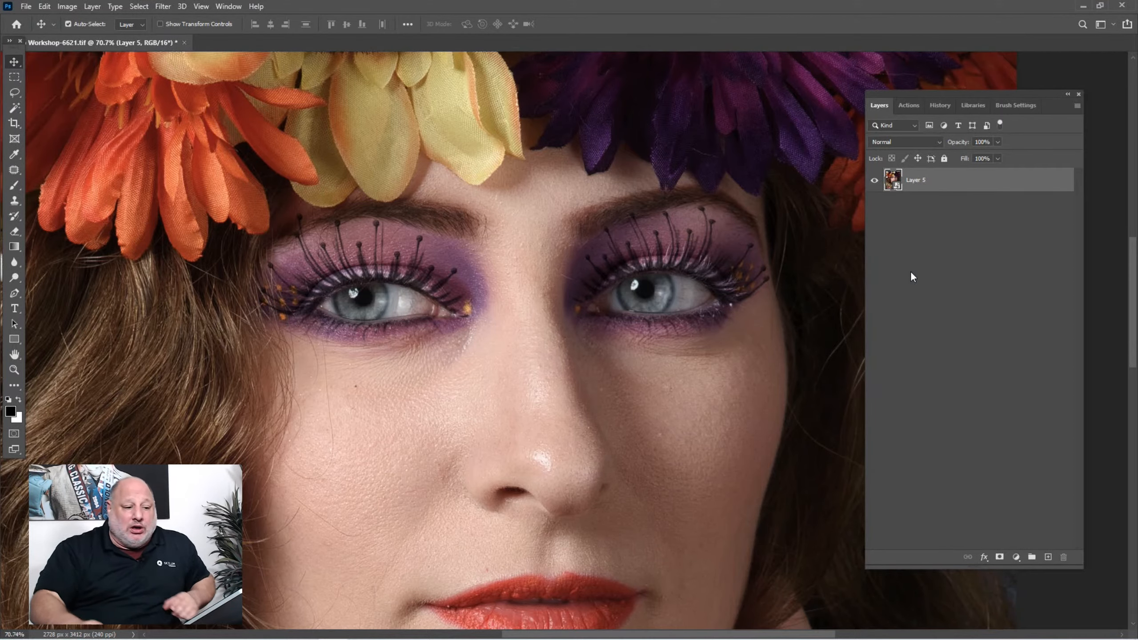
pyautogui.doubleClick(896, 182)
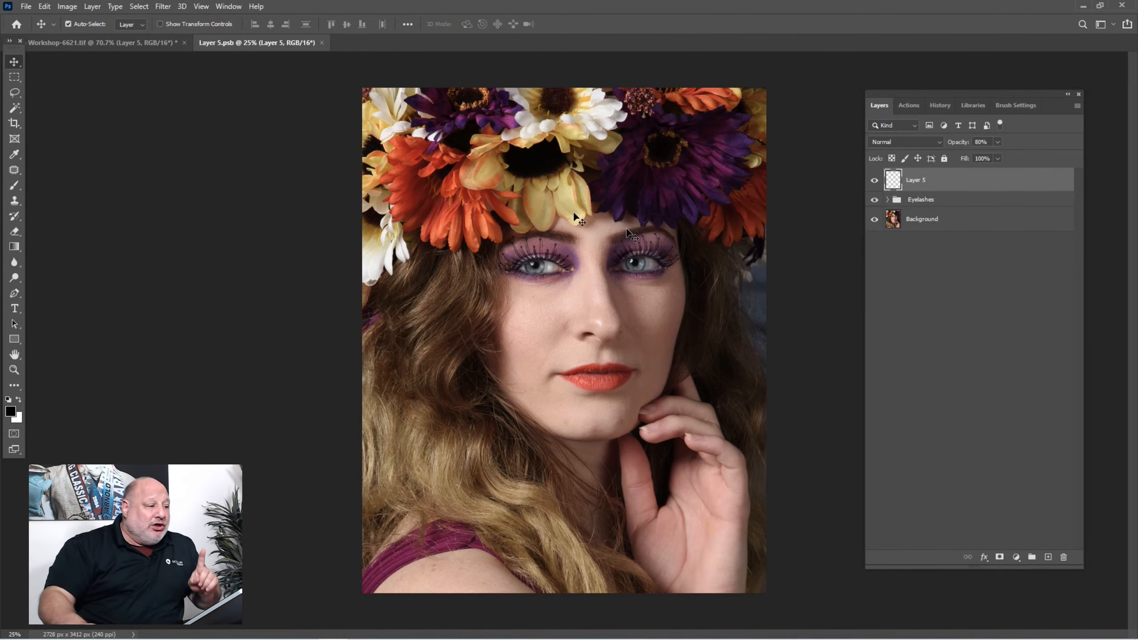
pyautogui.click(321, 42)
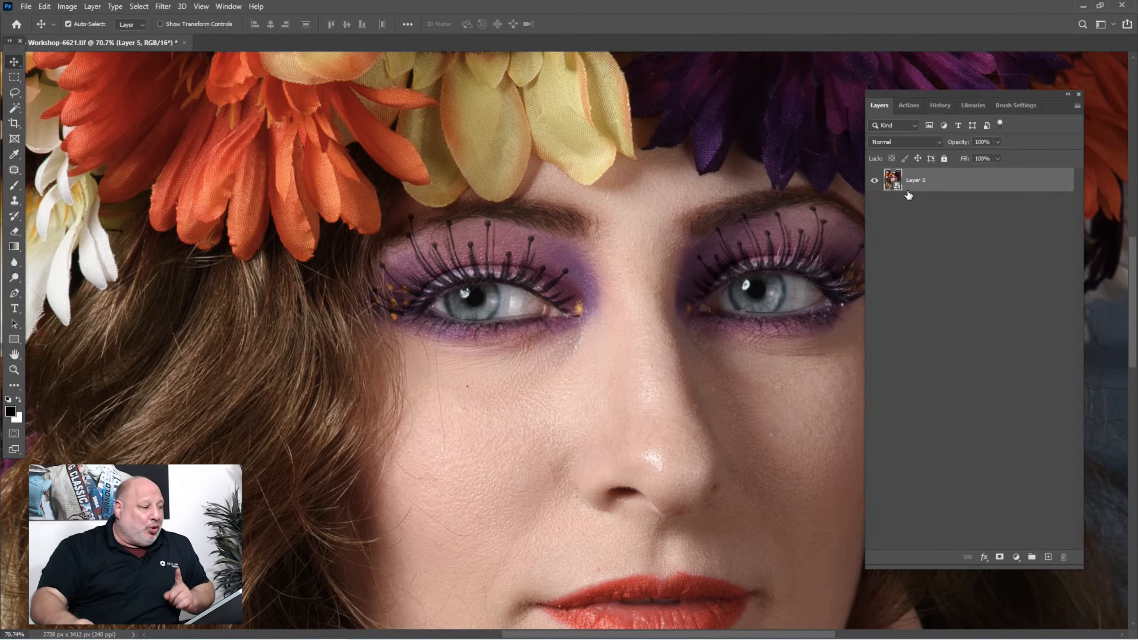
# Open the smart object in the Luminar 4 filter, show its editing tools and choose the Portrait looks collection
pyautogui.click(163, 7)
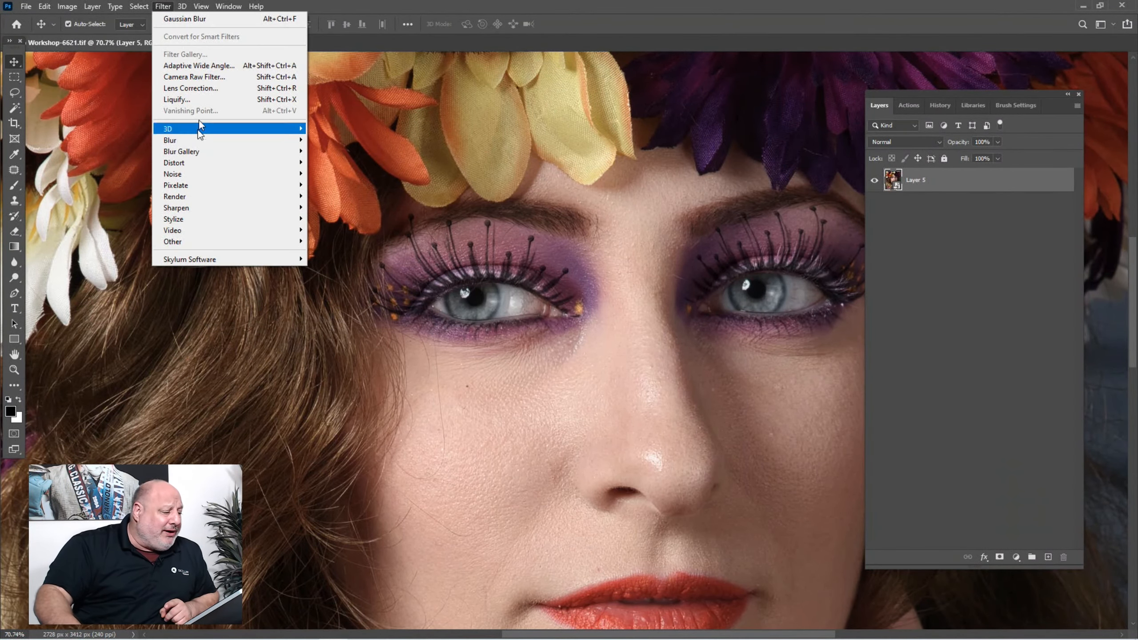
pyautogui.moveTo(212, 255)
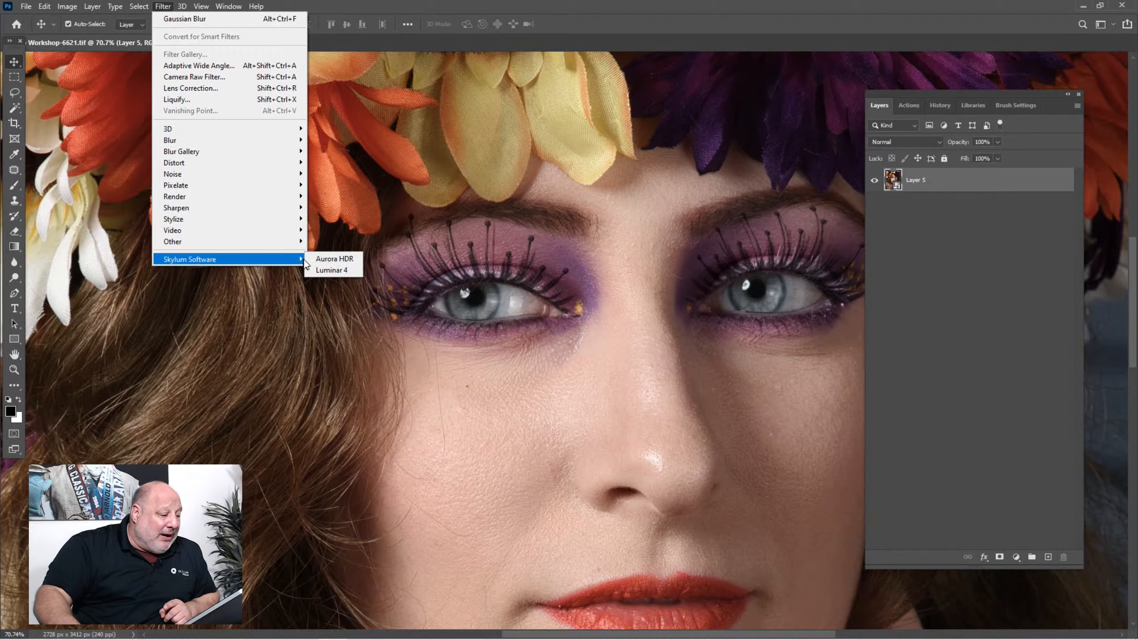
pyautogui.click(347, 269)
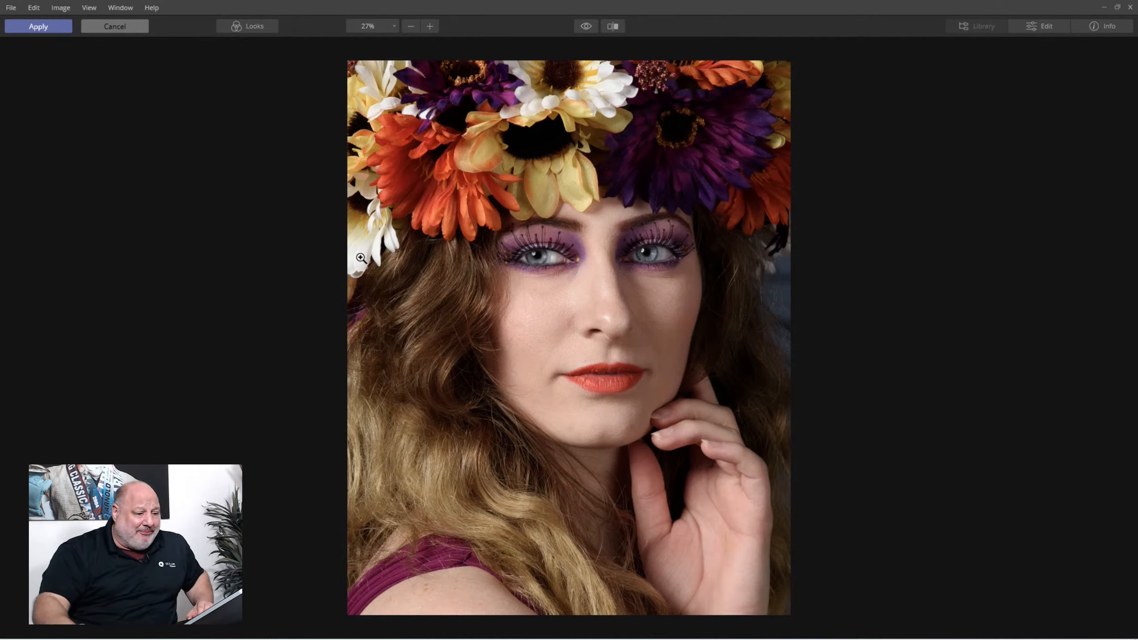
pyautogui.click(1047, 25)
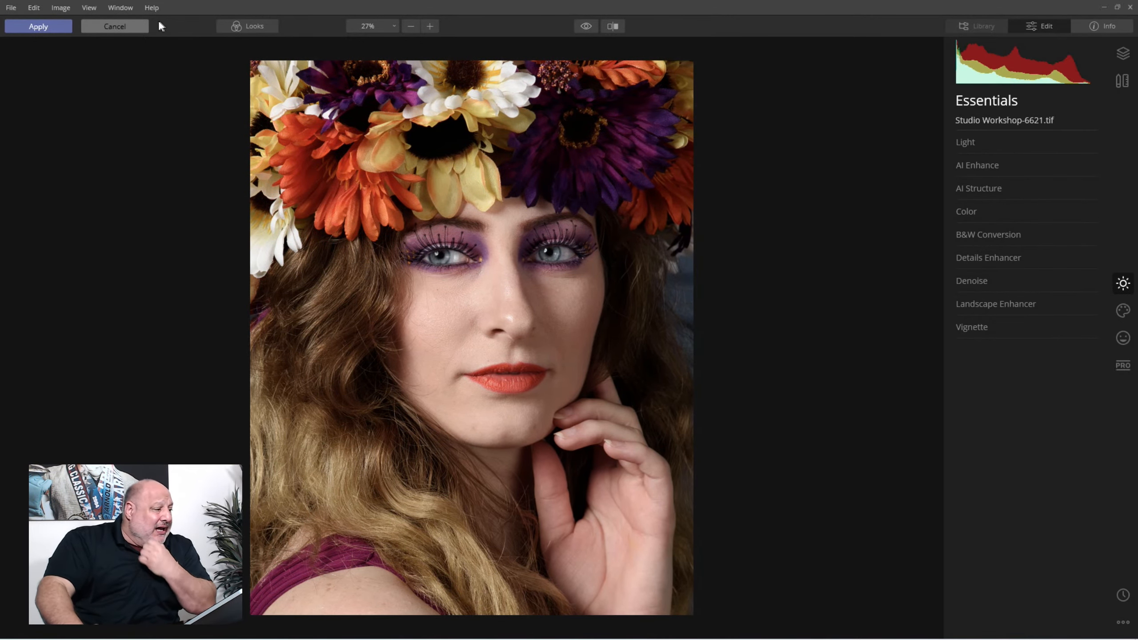
pyautogui.click(250, 26)
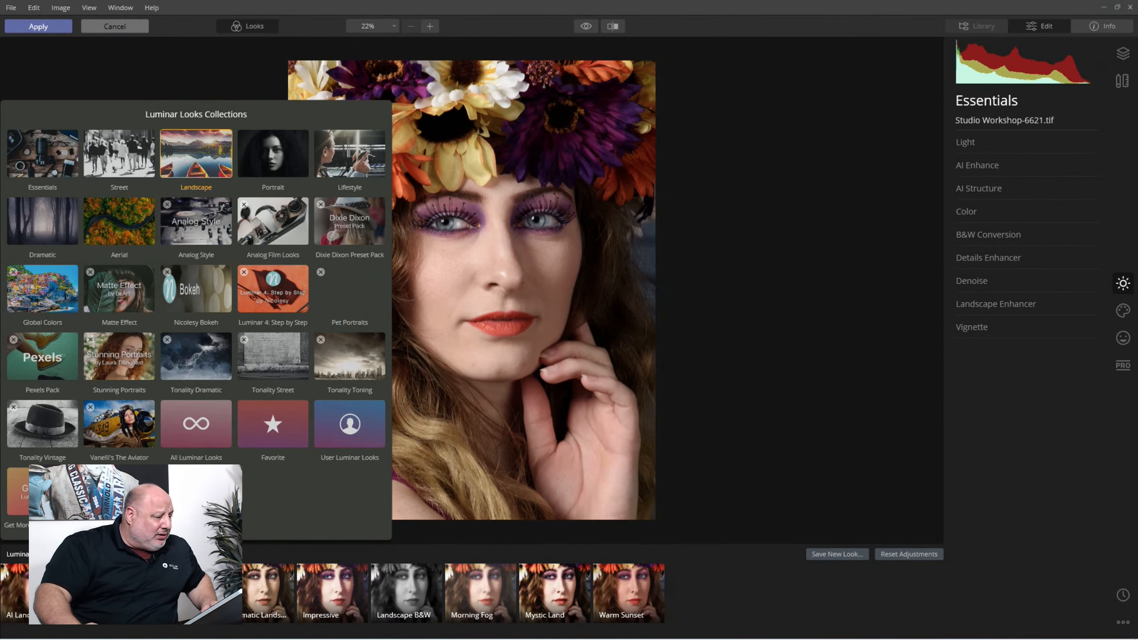
pyautogui.click(272, 162)
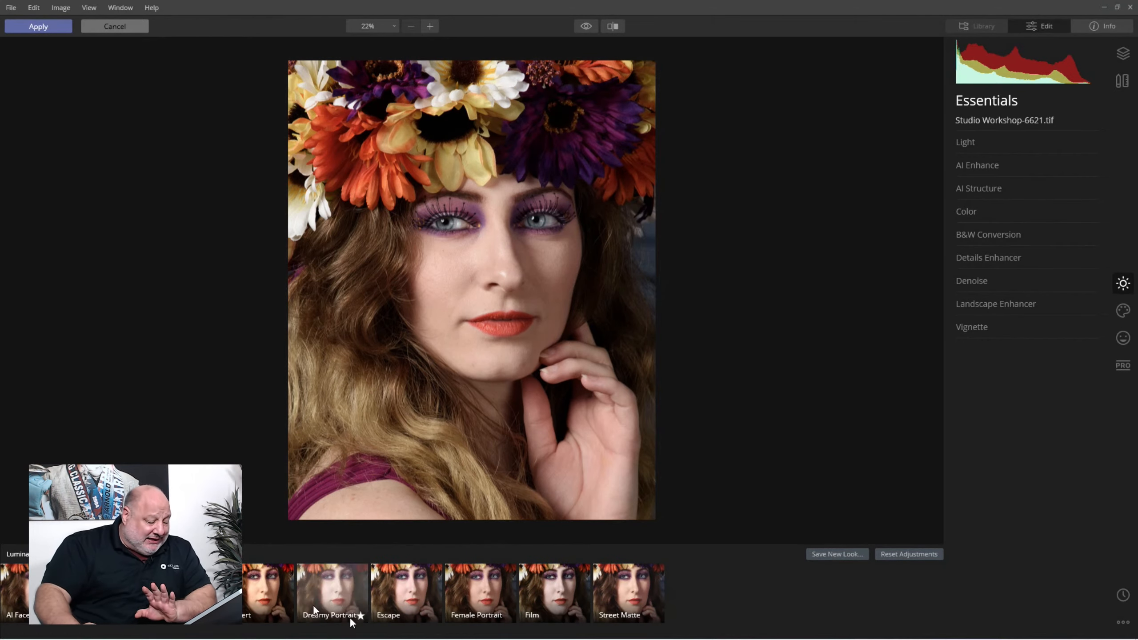
# Try several looks from the Portrait collection on the image, including Female Portrait and Film
pyautogui.click(485, 592)
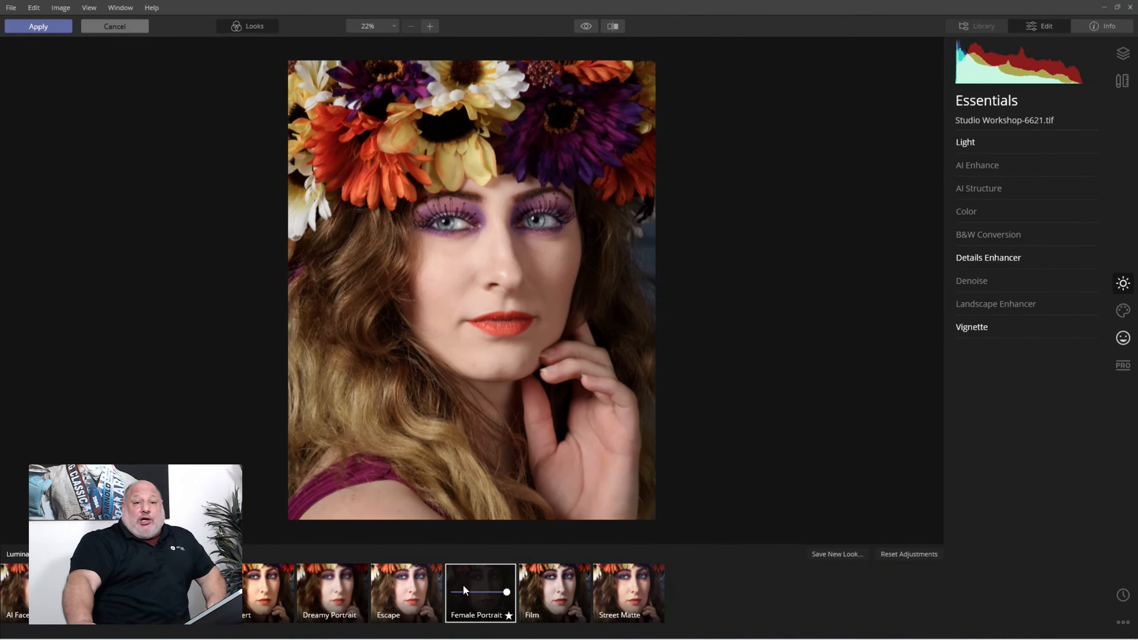
pyautogui.click(15, 578)
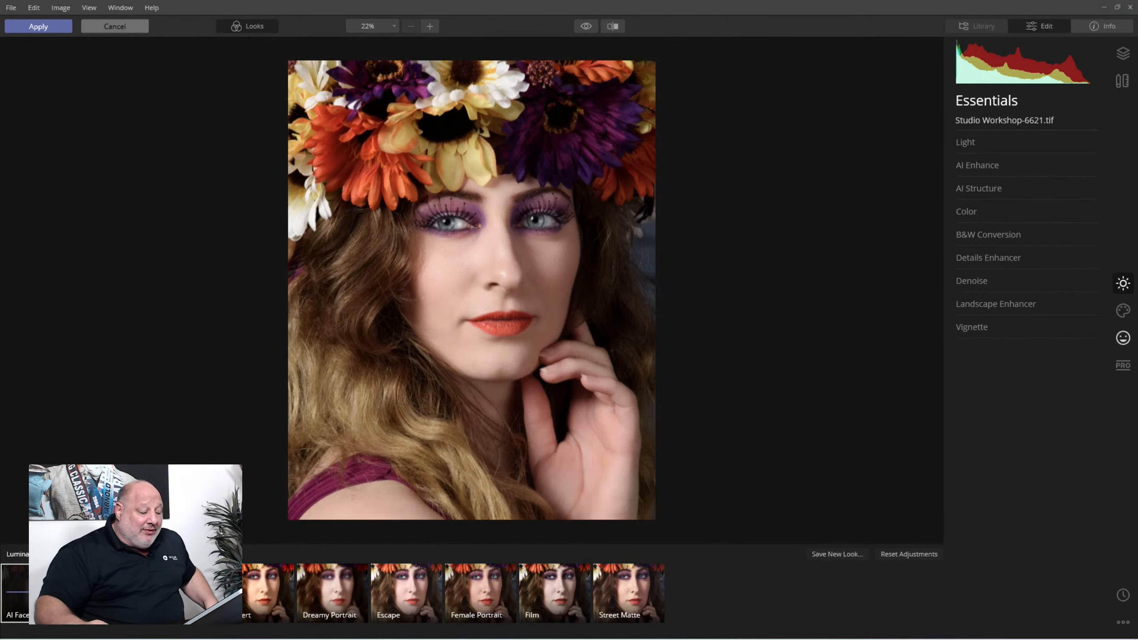
pyautogui.click(479, 577)
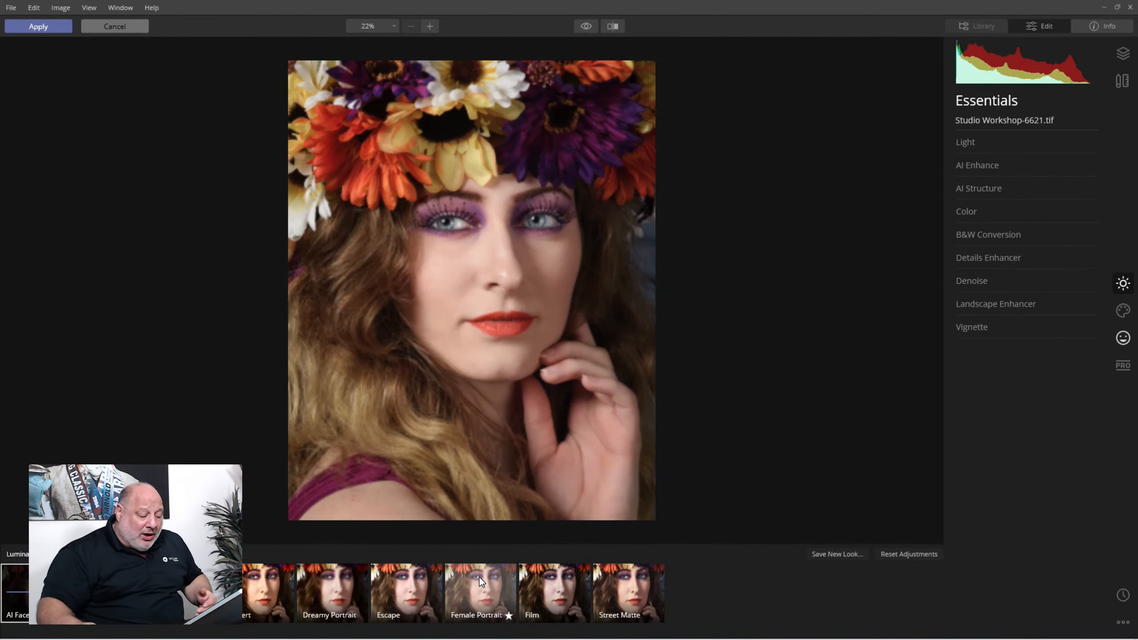
pyautogui.click(562, 596)
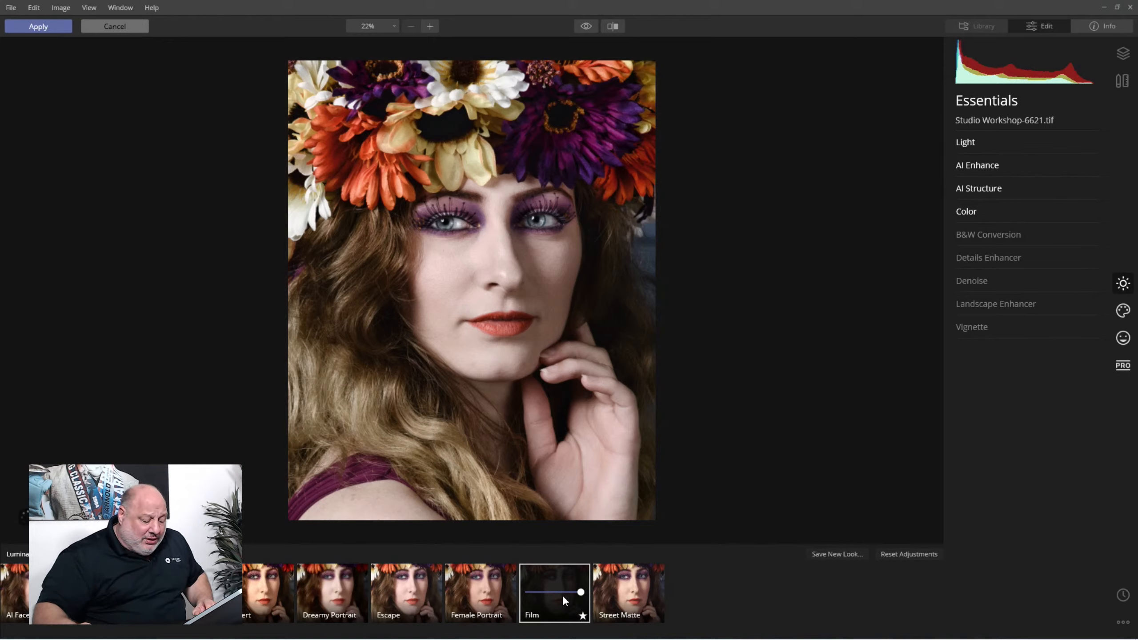
# Apply the Street Matte look to the portrait and compare it with the original image
pyautogui.click(611, 587)
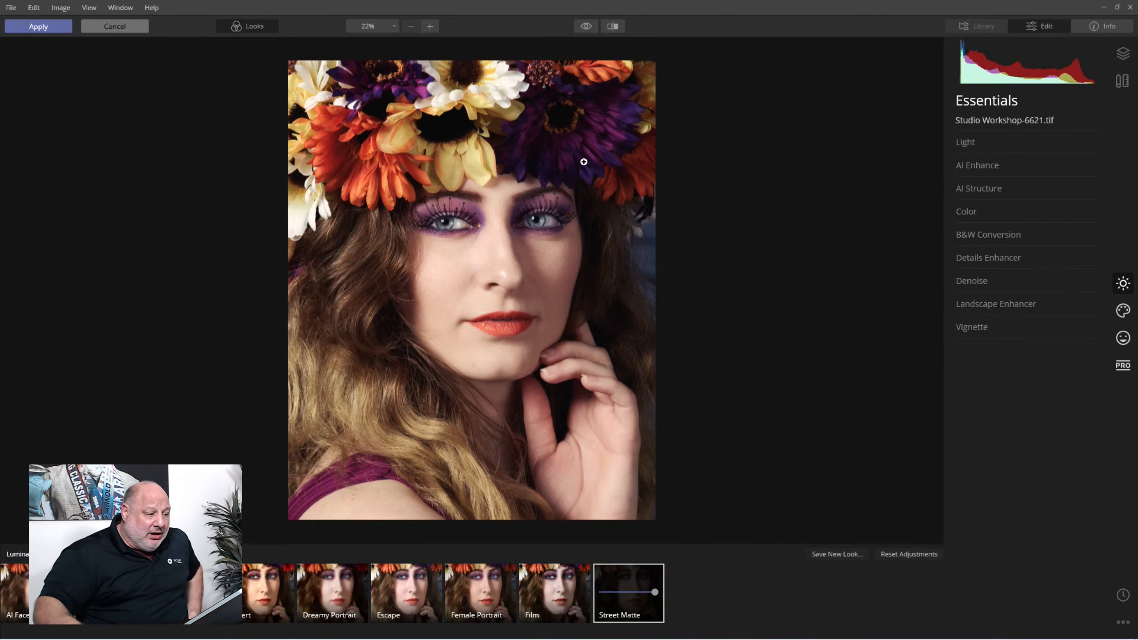
pyautogui.click(585, 26)
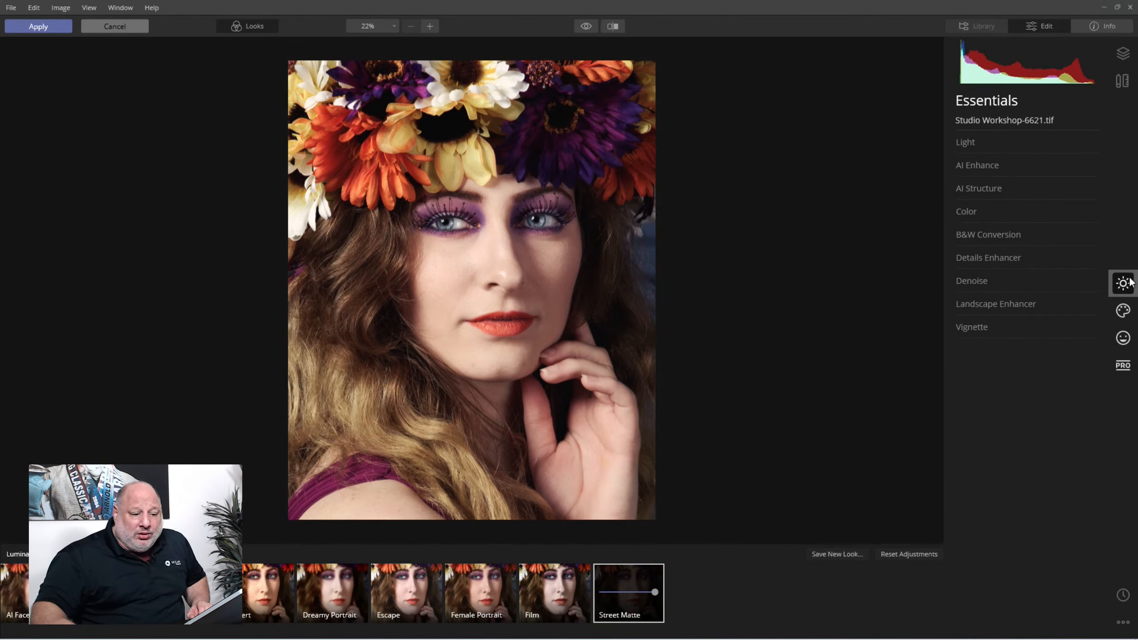
# Set the Amount of the Mystical creative effect to 46
pyautogui.click(1122, 318)
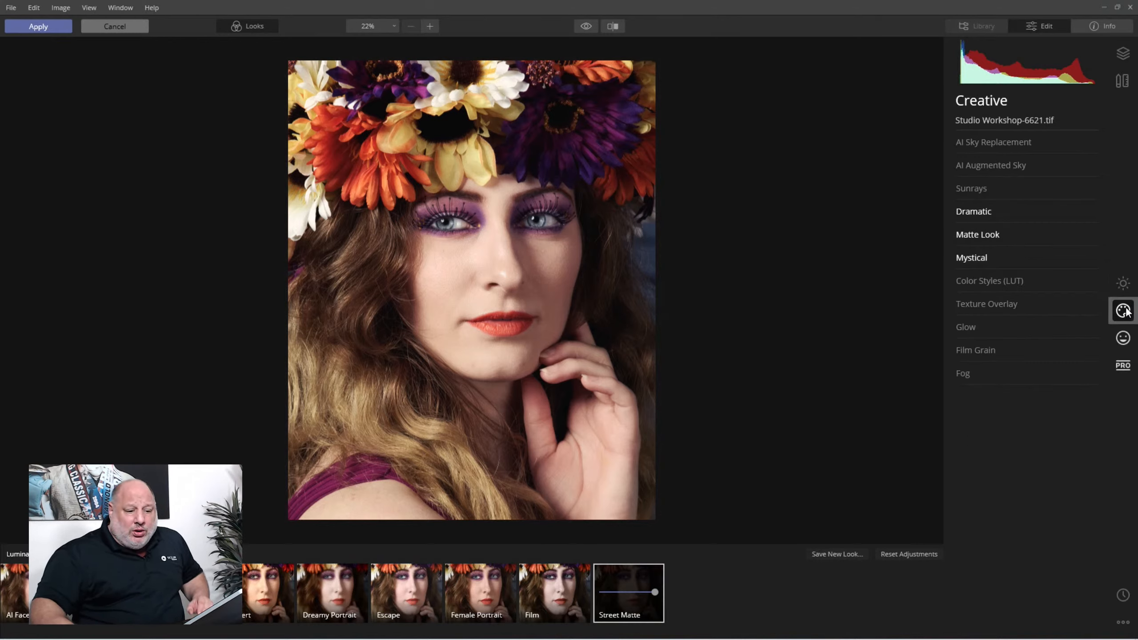
pyautogui.click(973, 258)
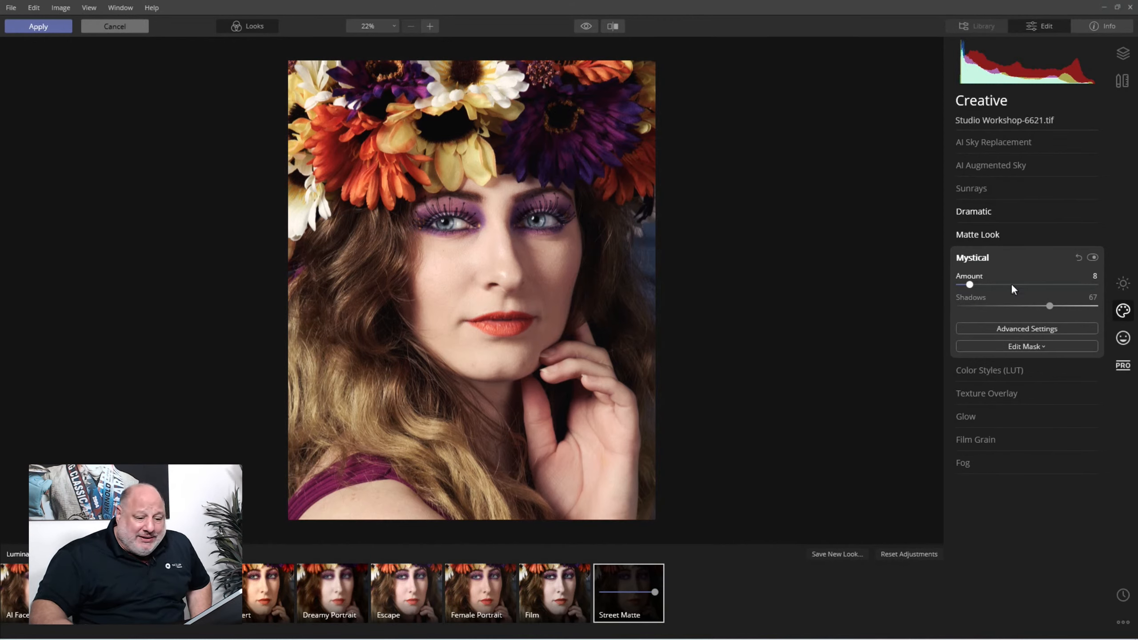
pyautogui.moveTo(973, 284); pyautogui.dragTo(1024, 304)
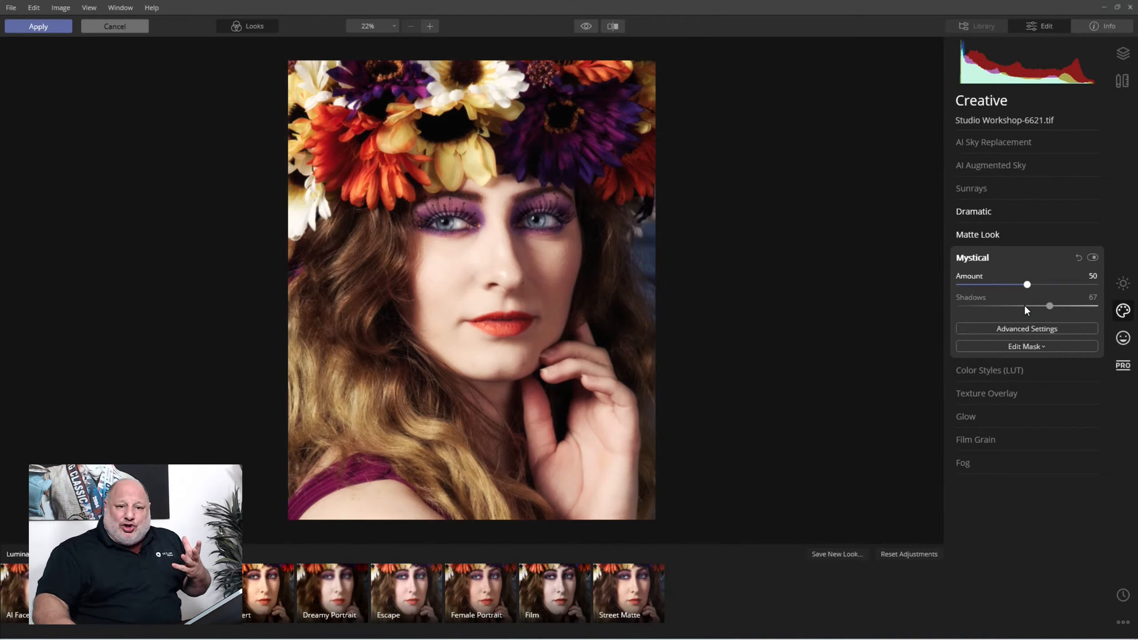
pyautogui.moveTo(1024, 304); pyautogui.dragTo(1017, 304)
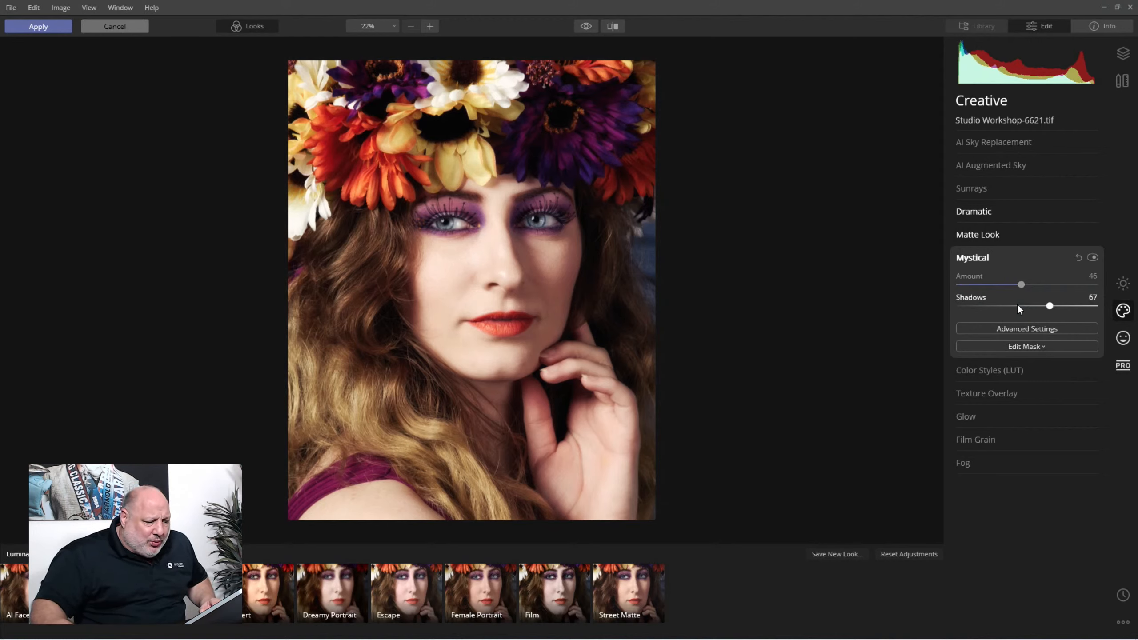
# Erase the Mystical effect from both of the model's eyes using a brush mask with size 16 and 100% opacity
pyautogui.click(1031, 346)
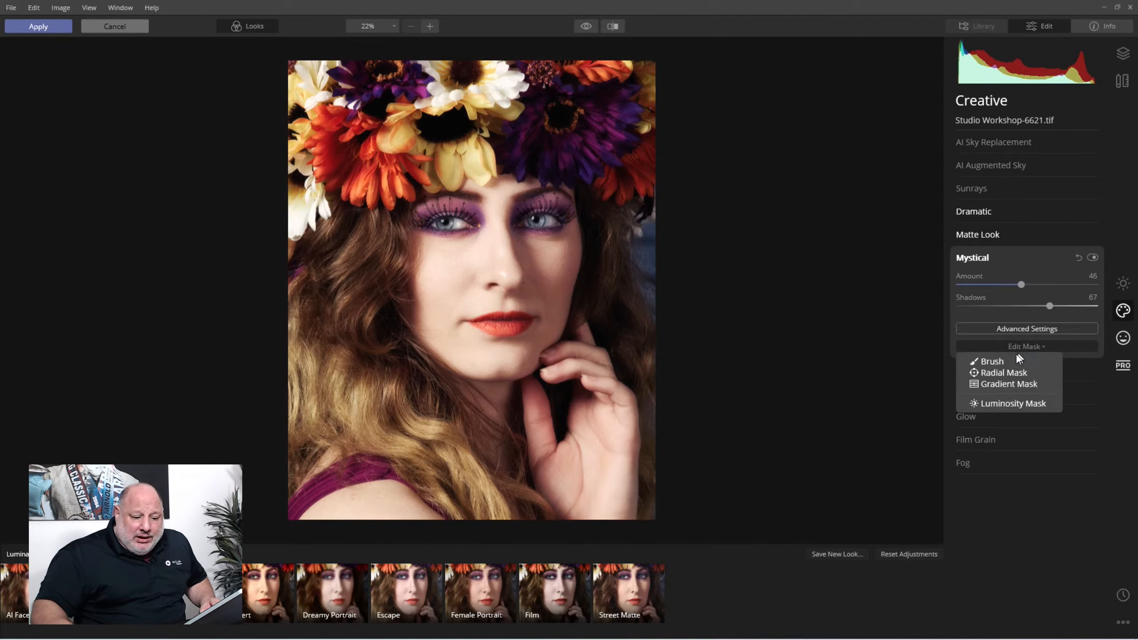
pyautogui.click(1004, 364)
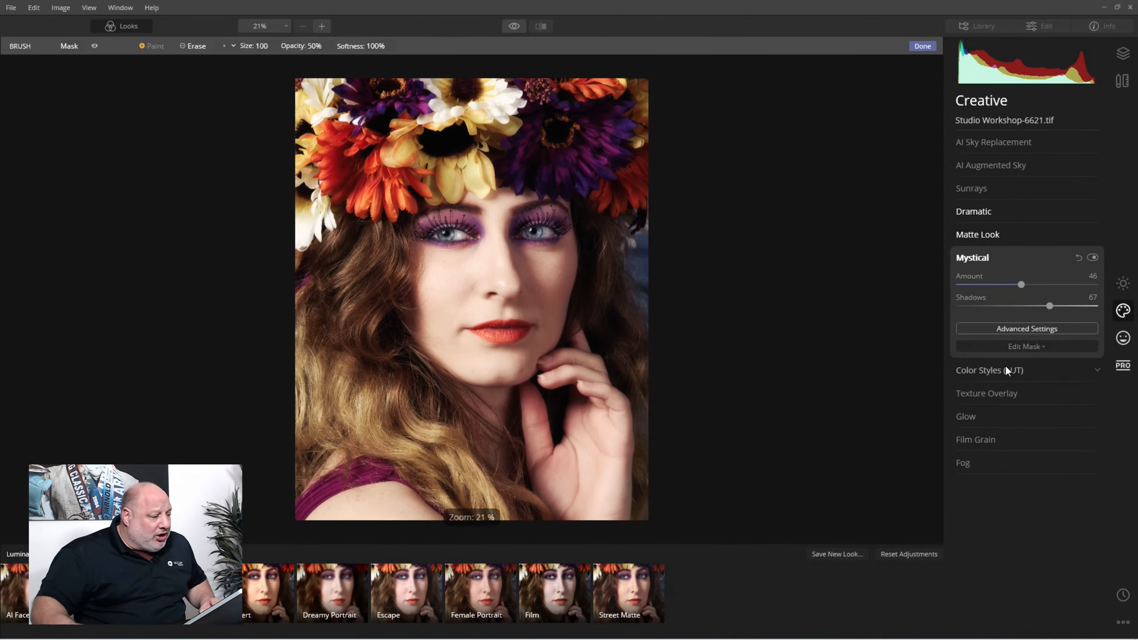
pyautogui.click(194, 47)
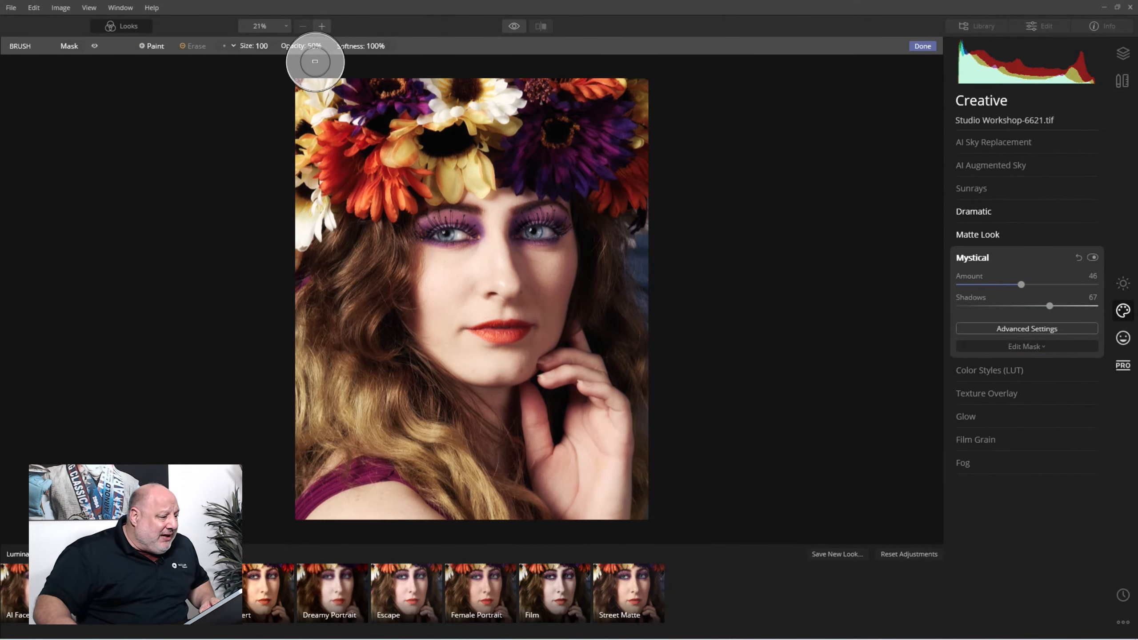
pyautogui.click(319, 47)
pyautogui.moveTo(322, 77); pyautogui.dragTo(372, 76)
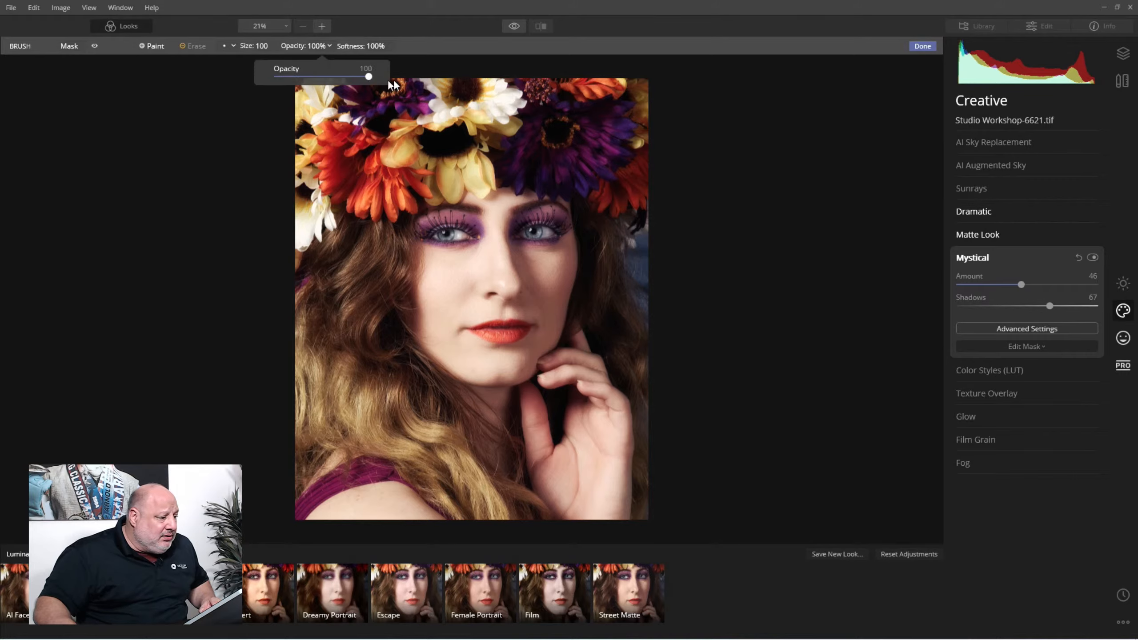
pyautogui.press('[')
pyautogui.press('[')
pyautogui.press('[')
pyautogui.press('[')
pyautogui.press('[')
pyautogui.press('[')
pyautogui.press('[')
pyautogui.press('[')
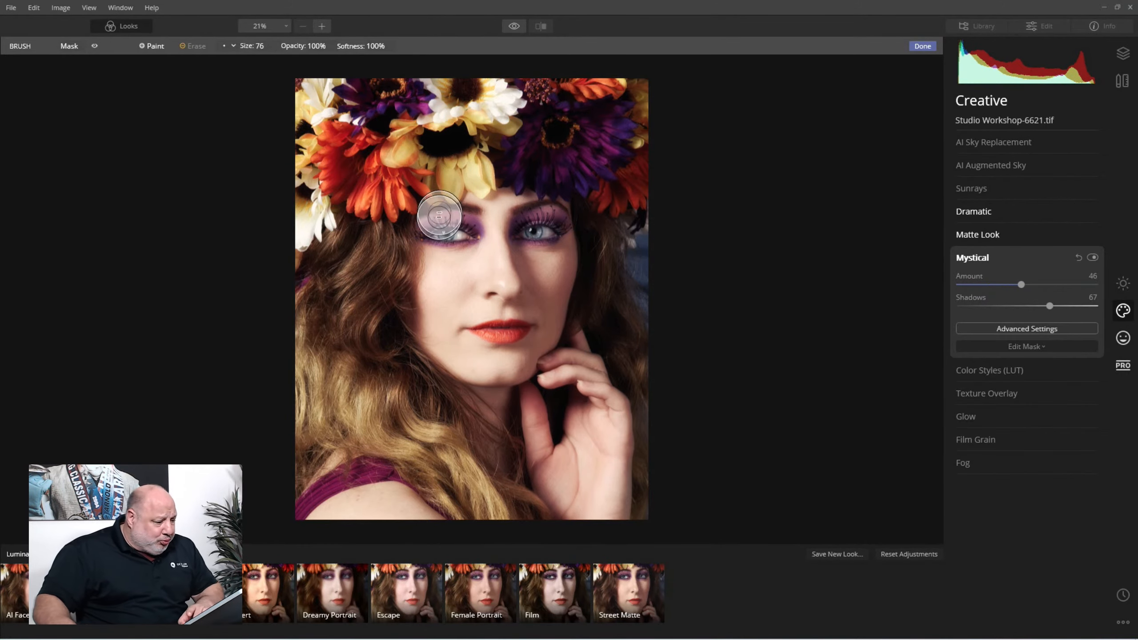
pyautogui.press('[')
pyautogui.press('[')
pyautogui.press('[')
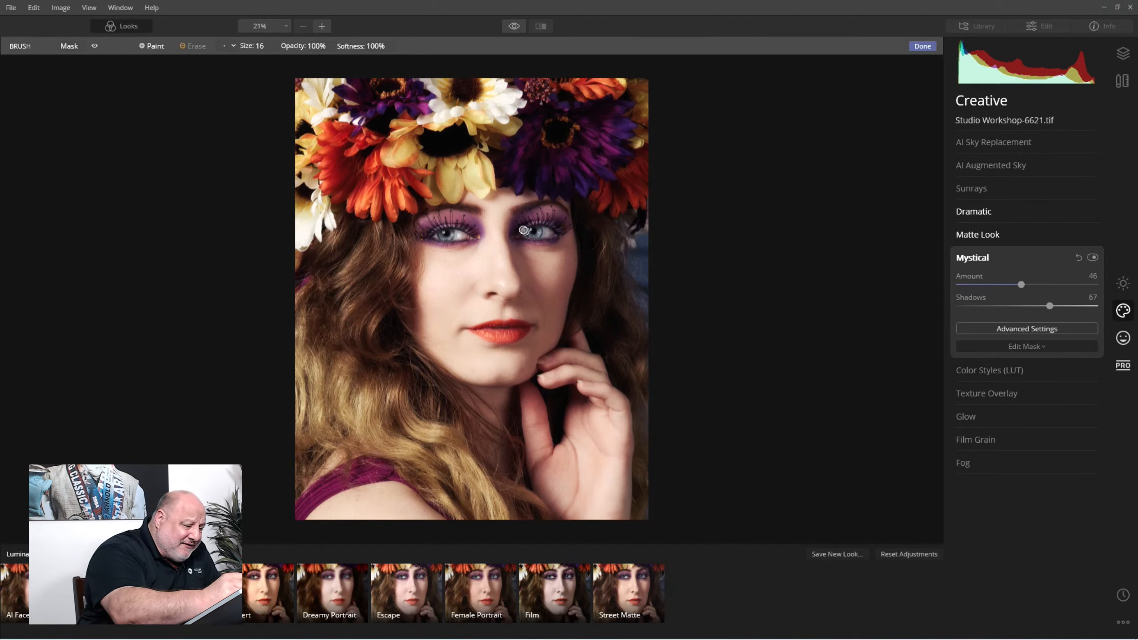
pyautogui.moveTo(524, 231); pyautogui.dragTo(543, 231)
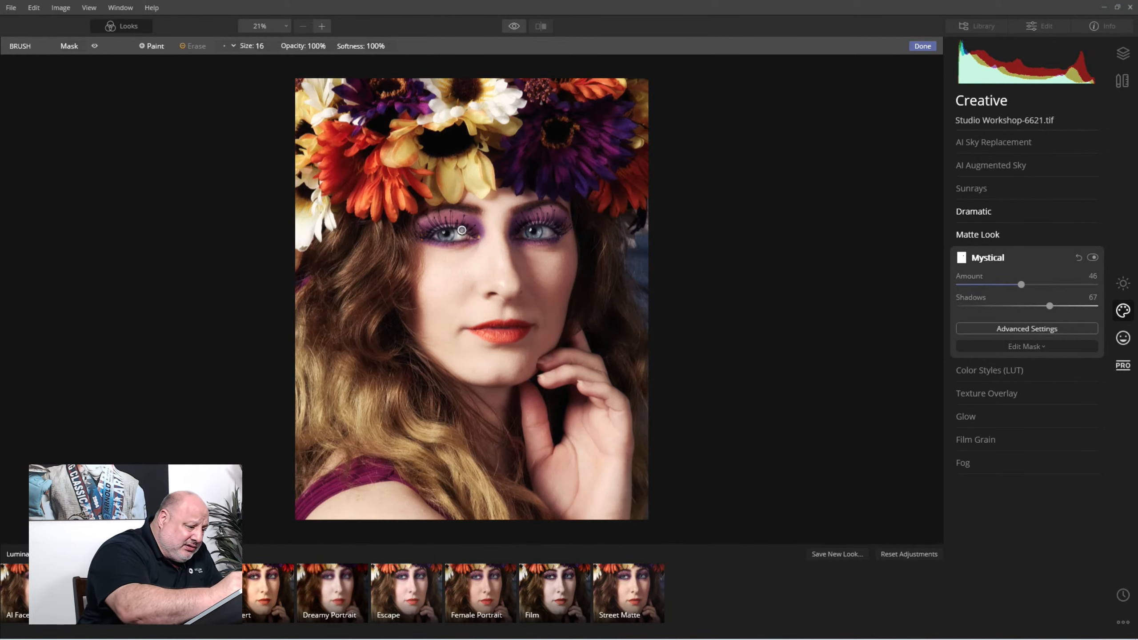
pyautogui.moveTo(463, 232)
pyautogui.mouseDown()
pyautogui.moveTo(430, 233)
pyautogui.moveTo(461, 238)
pyautogui.moveTo(440, 236)
pyautogui.moveTo(456, 236)
pyautogui.moveTo(450, 227)
pyautogui.moveTo(438, 233)
pyautogui.moveTo(458, 241)
pyautogui.moveTo(436, 233)
pyautogui.moveTo(460, 230)
pyautogui.mouseUp()
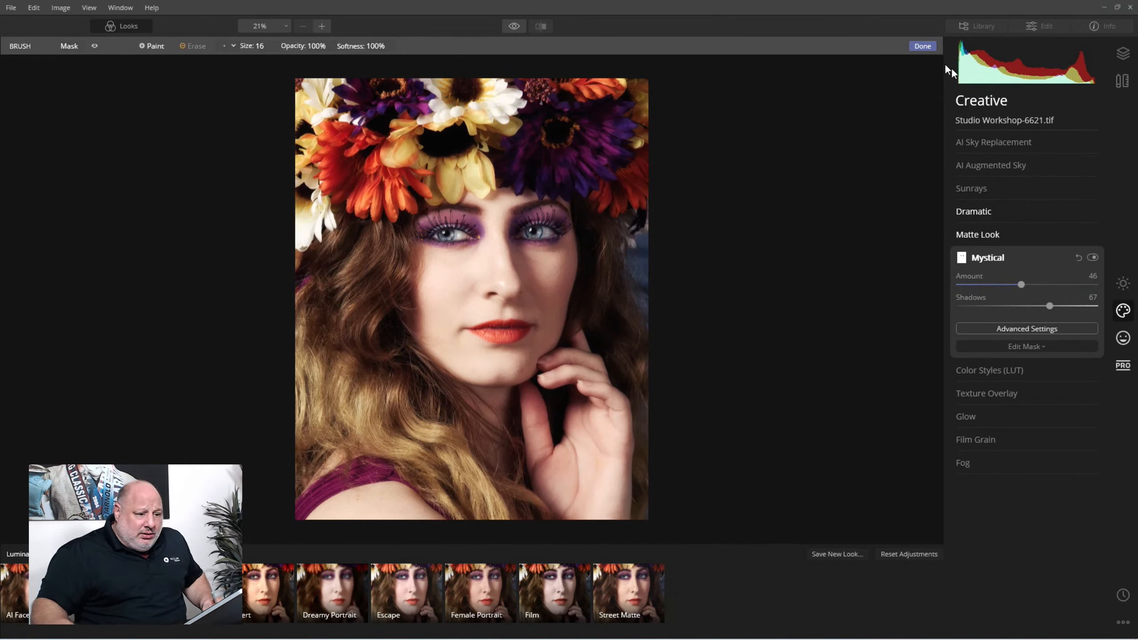
pyautogui.click(924, 46)
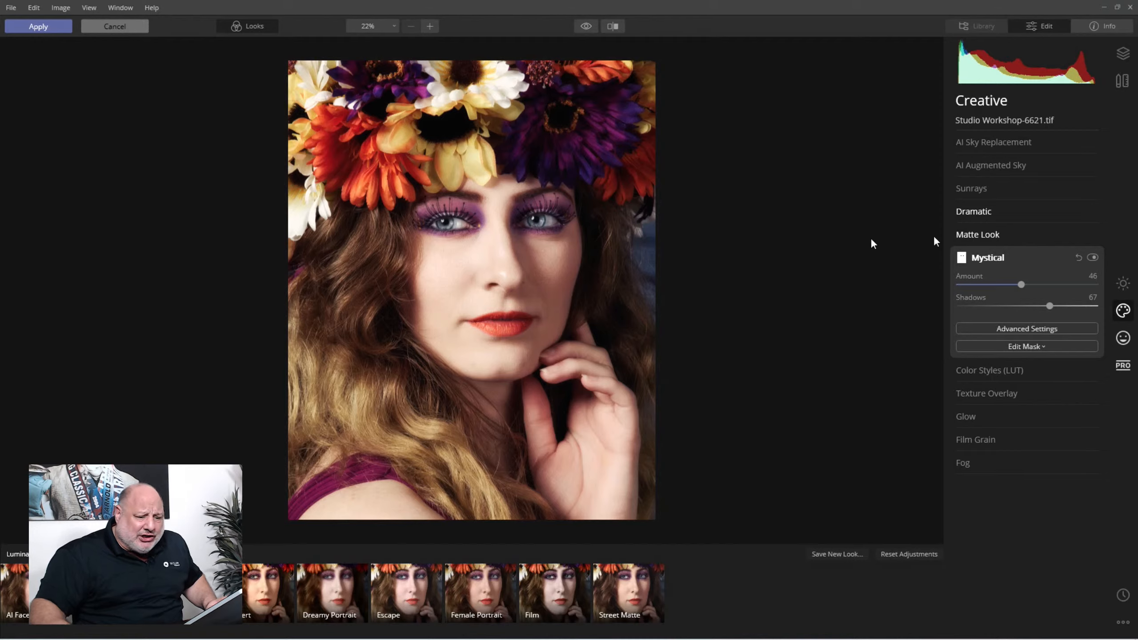
# Lower the Highlights of the Light adjustment in Essentials to -87
pyautogui.click(1123, 283)
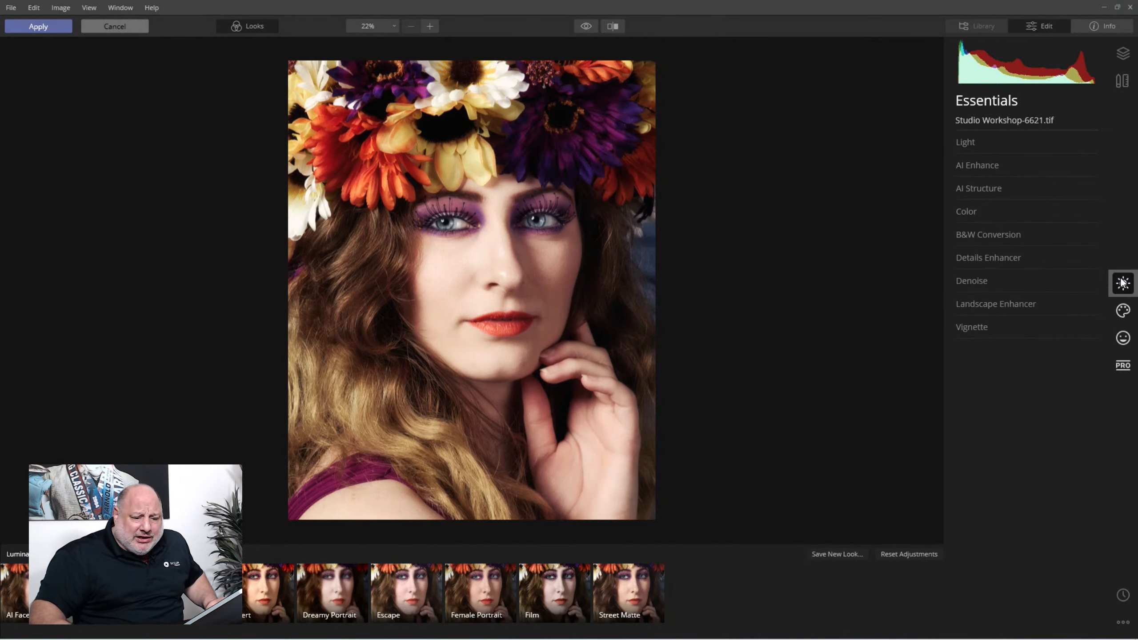
pyautogui.click(1122, 283)
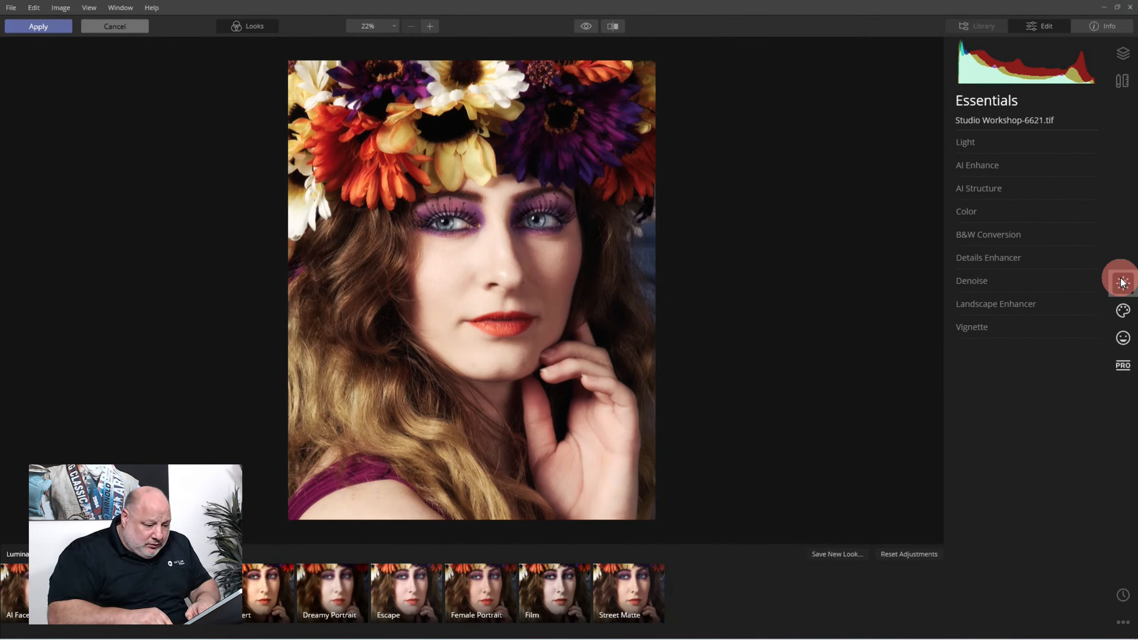
pyautogui.click(979, 170)
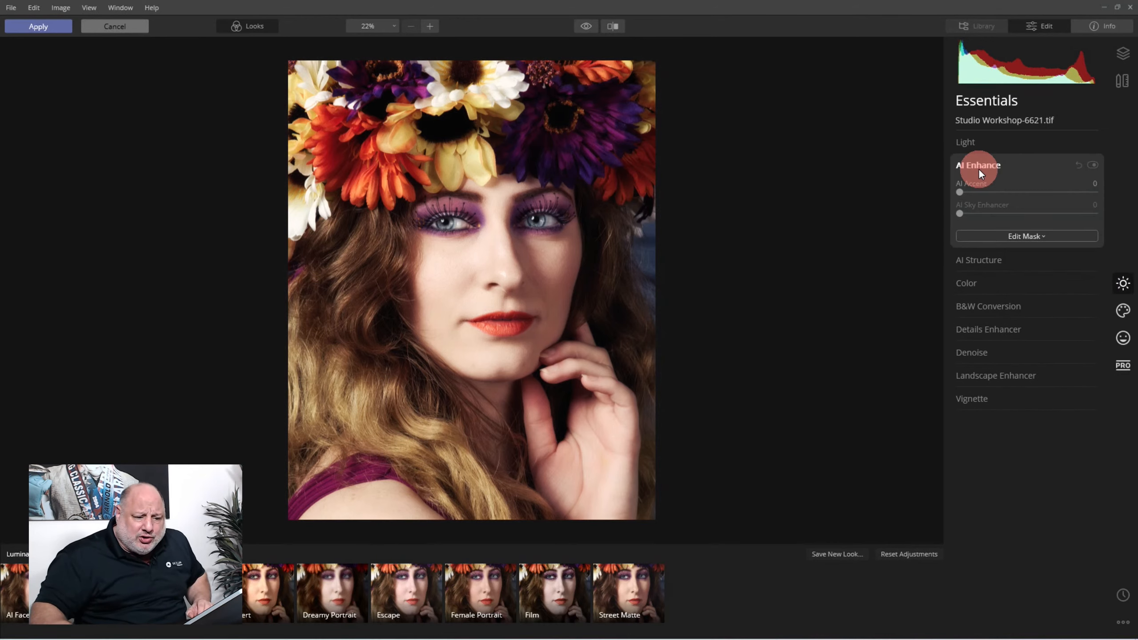
pyautogui.click(965, 143)
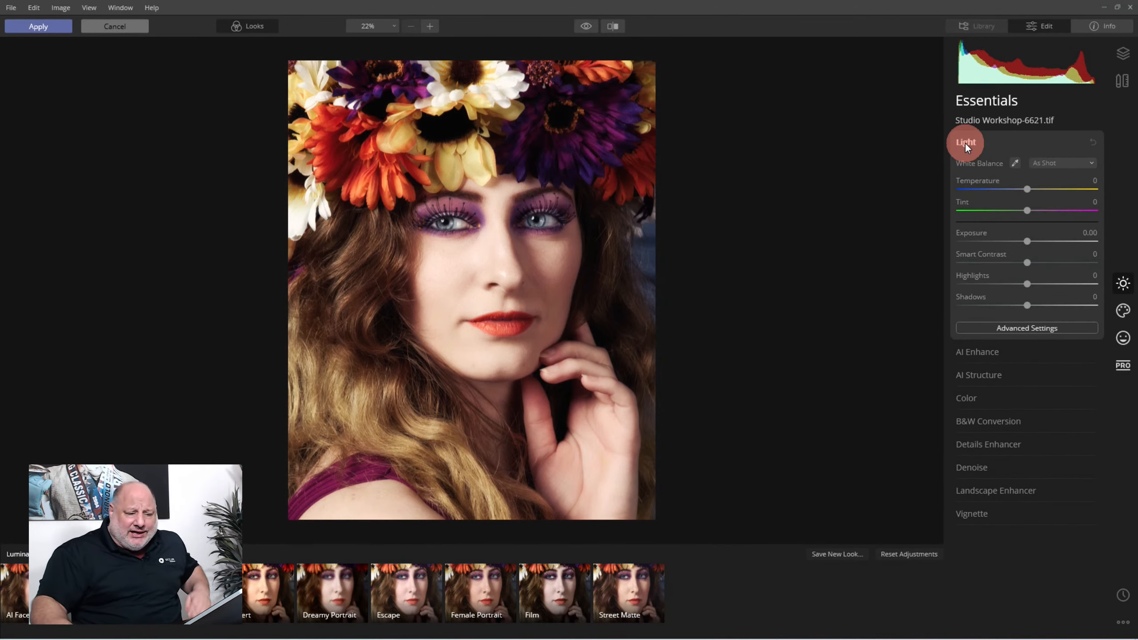
pyautogui.moveTo(1028, 284); pyautogui.dragTo(969, 280)
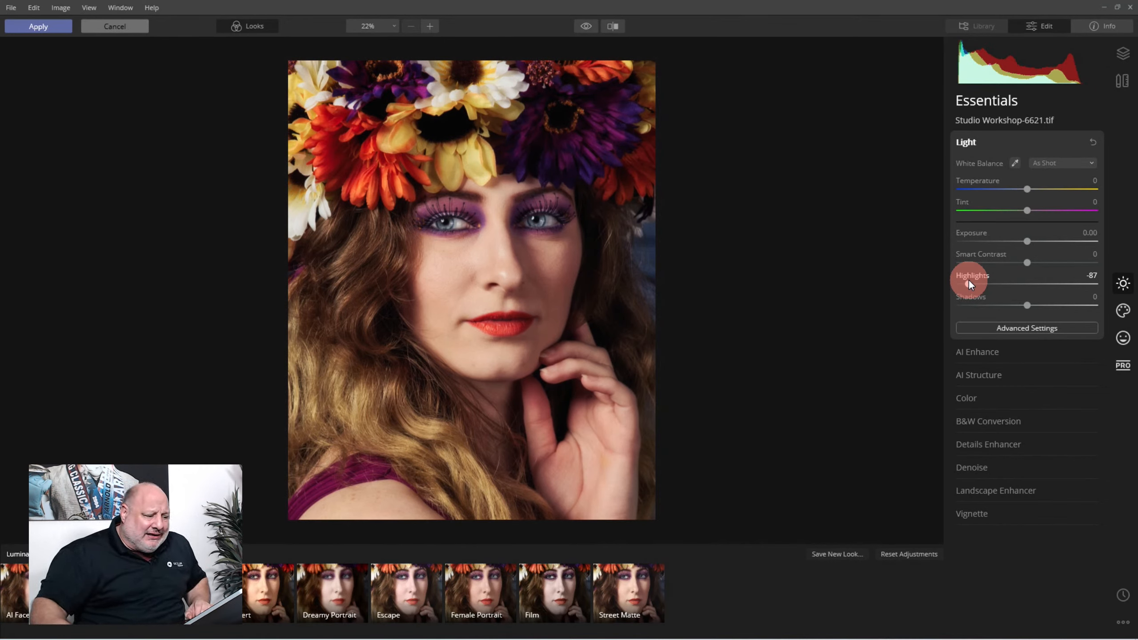
# In Advanced Contrast, set contrast and balance to 27 and -16 for highlights, 39 and -27 for shadows, 9 and -11 for midtones
pyautogui.click(1122, 366)
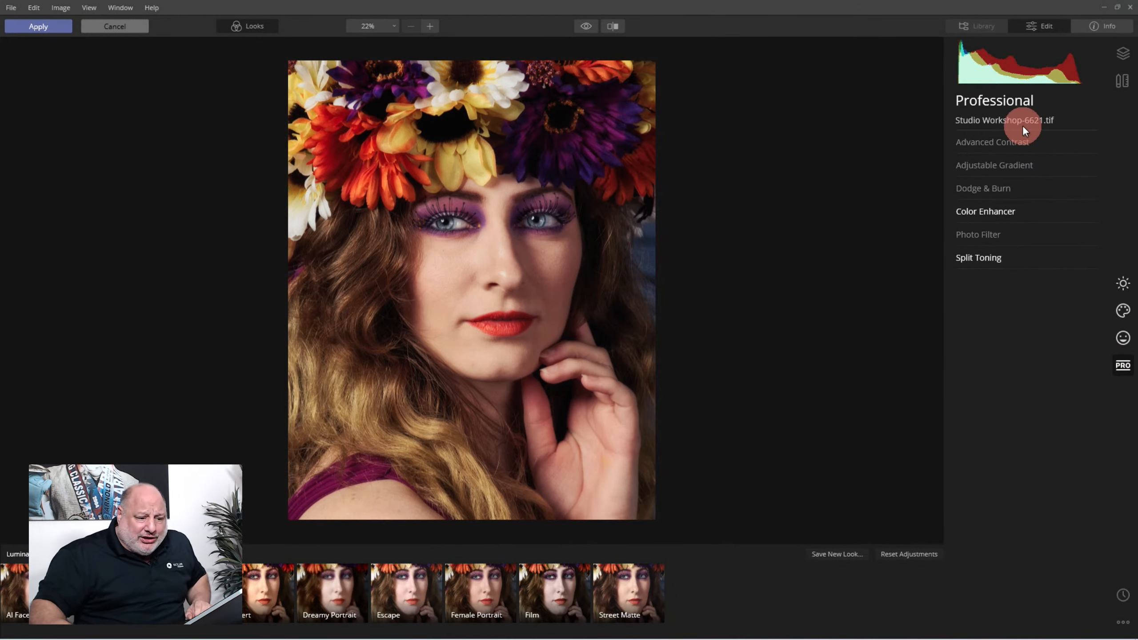
pyautogui.click(1003, 141)
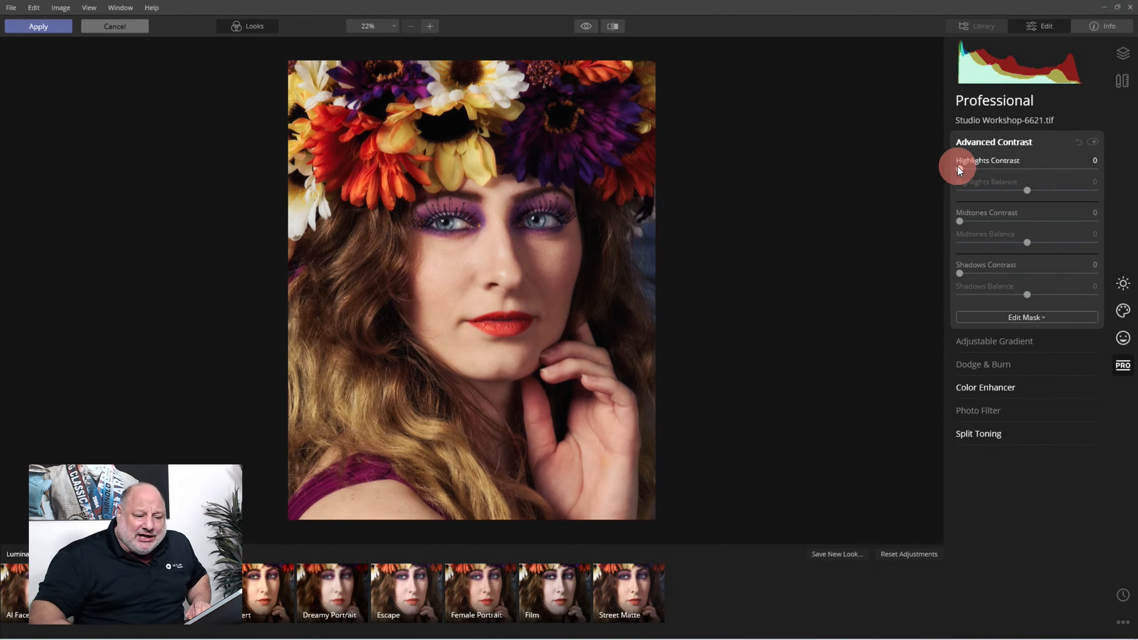
pyautogui.moveTo(959, 169); pyautogui.dragTo(993, 175)
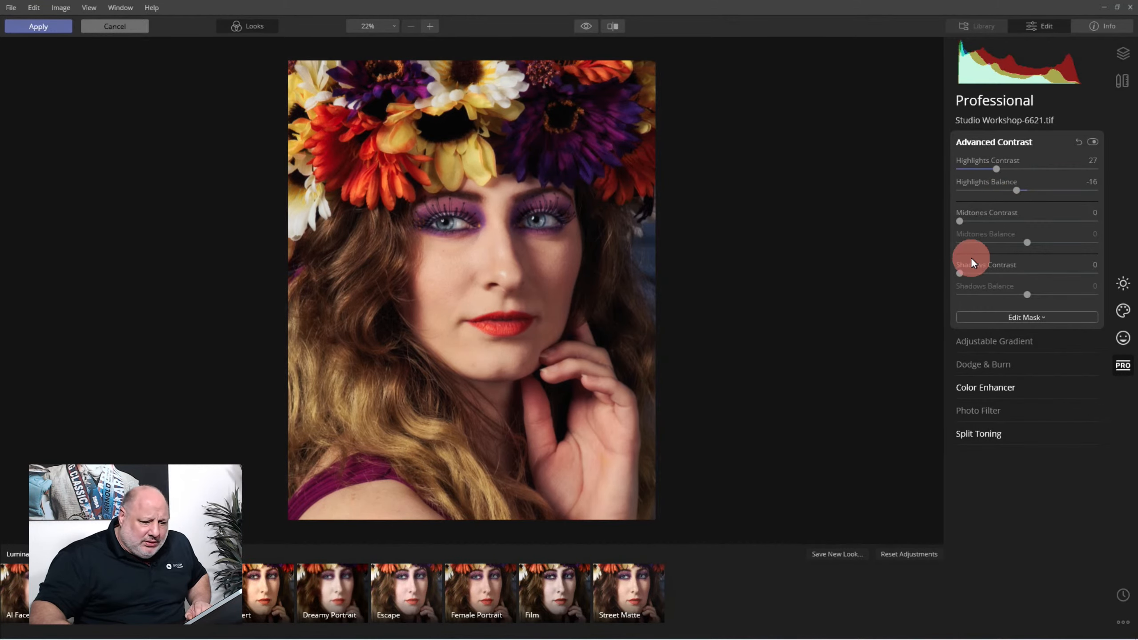
pyautogui.moveTo(958, 273); pyautogui.dragTo(1008, 296)
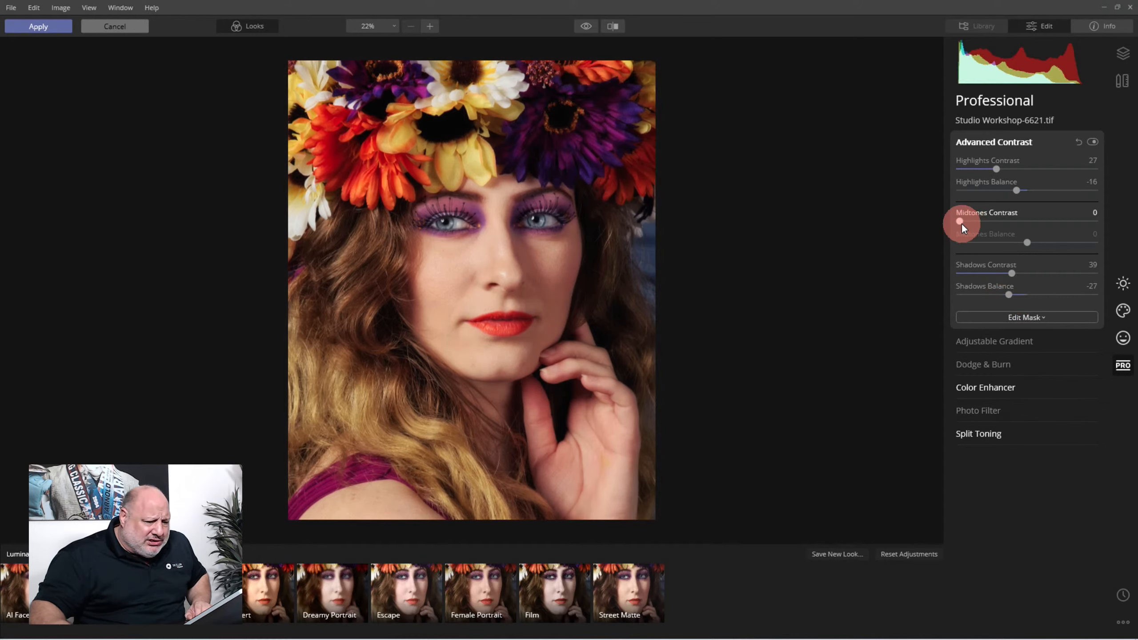
pyautogui.moveTo(1001, 227); pyautogui.dragTo(972, 241)
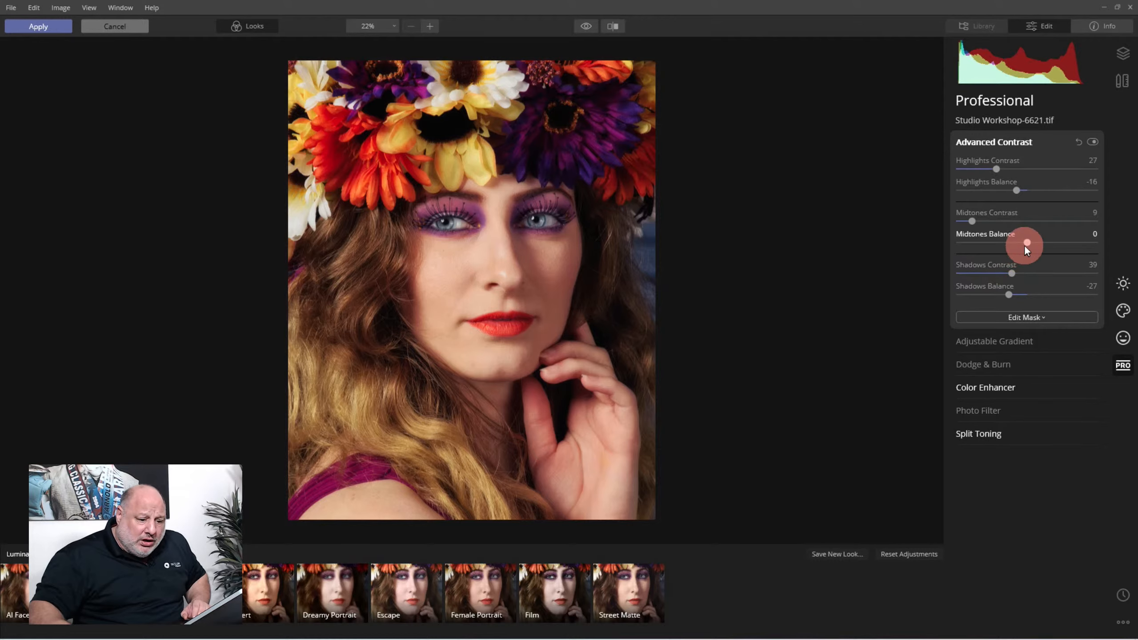
pyautogui.moveTo(1025, 243)
pyautogui.mouseDown()
pyautogui.moveTo(981, 248)
pyautogui.moveTo(1020, 246)
pyautogui.mouseUp()
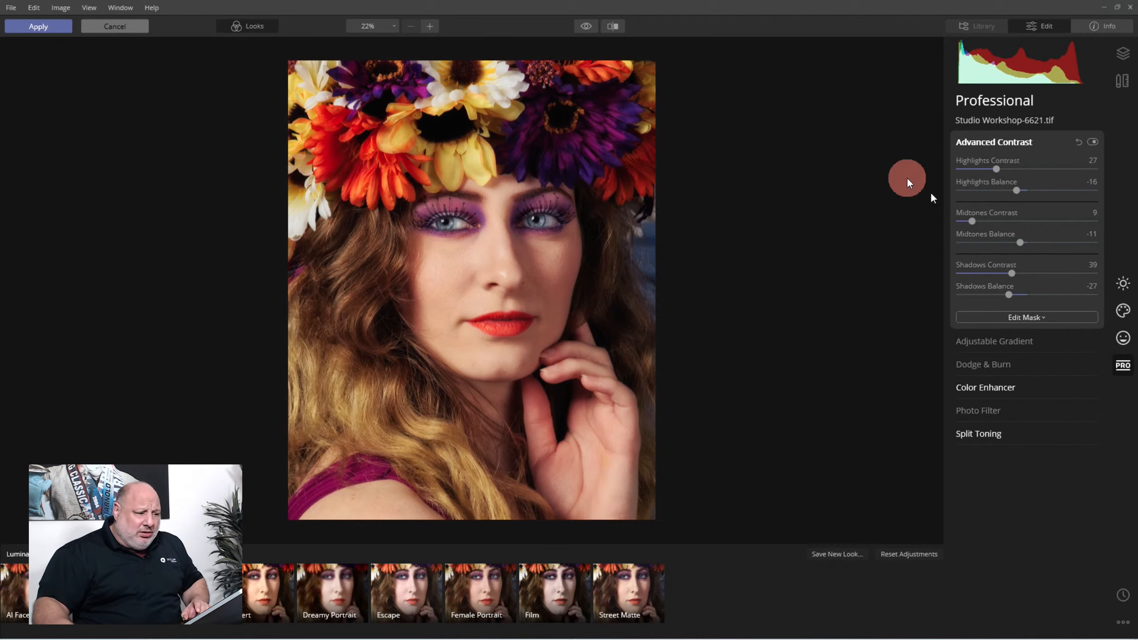
# Compare the edited portrait with the original image, and hide the Looks strip to enlarge the preview
pyautogui.click(586, 26)
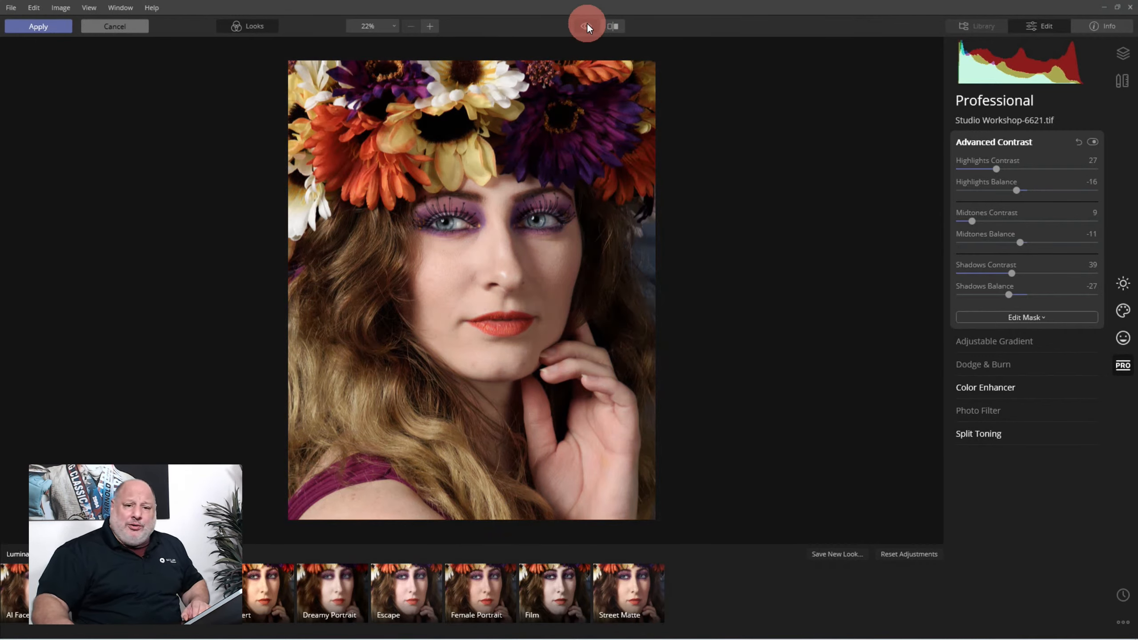
pyautogui.click(586, 26)
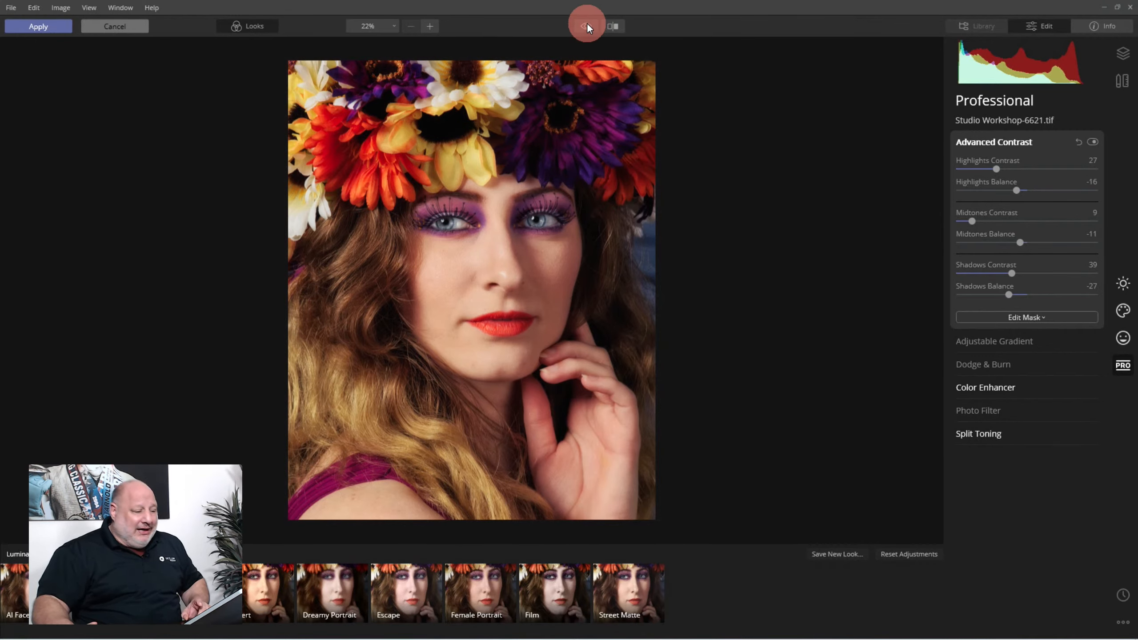
pyautogui.click(249, 26)
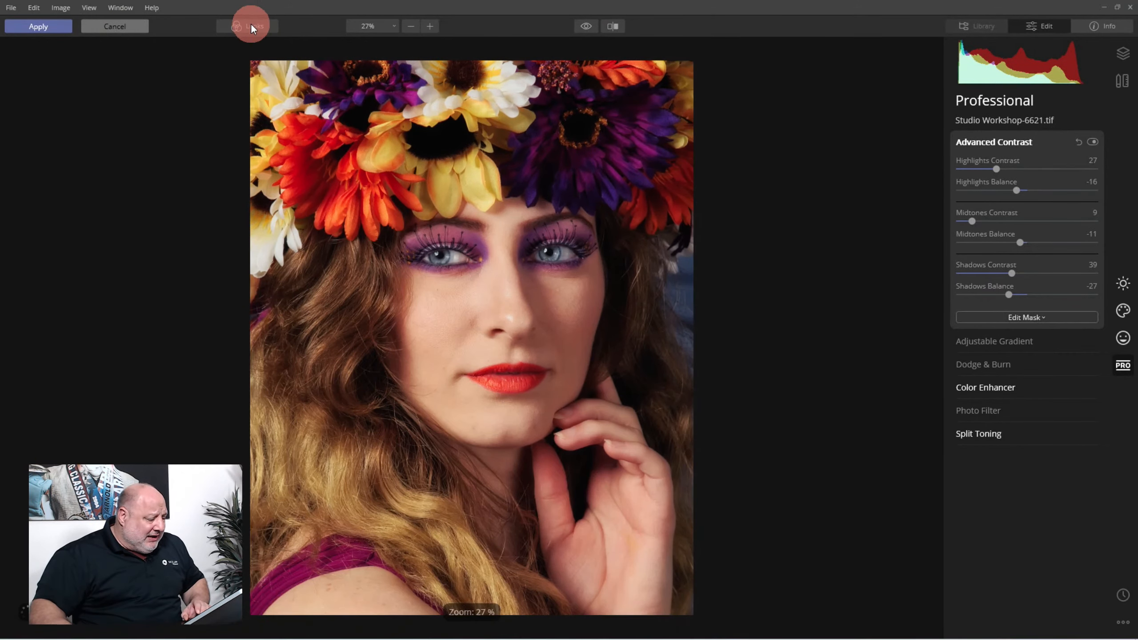
pyautogui.click(1016, 142)
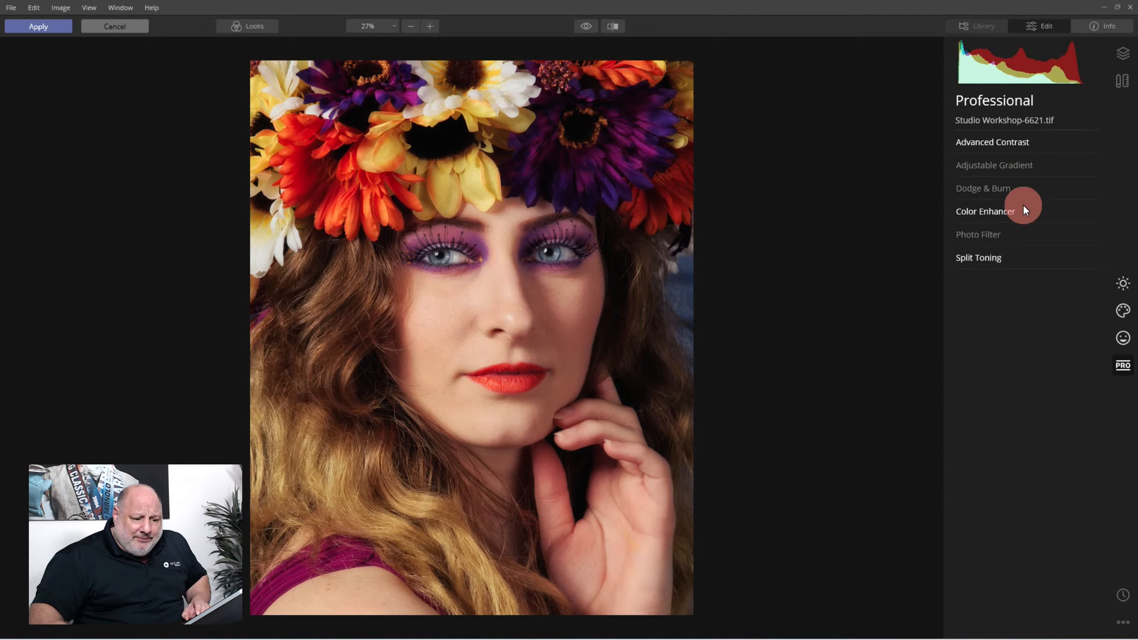
# Compare the portrait with and without the Split Toning adjustment, leaving Split Toning enabled
pyautogui.click(1005, 258)
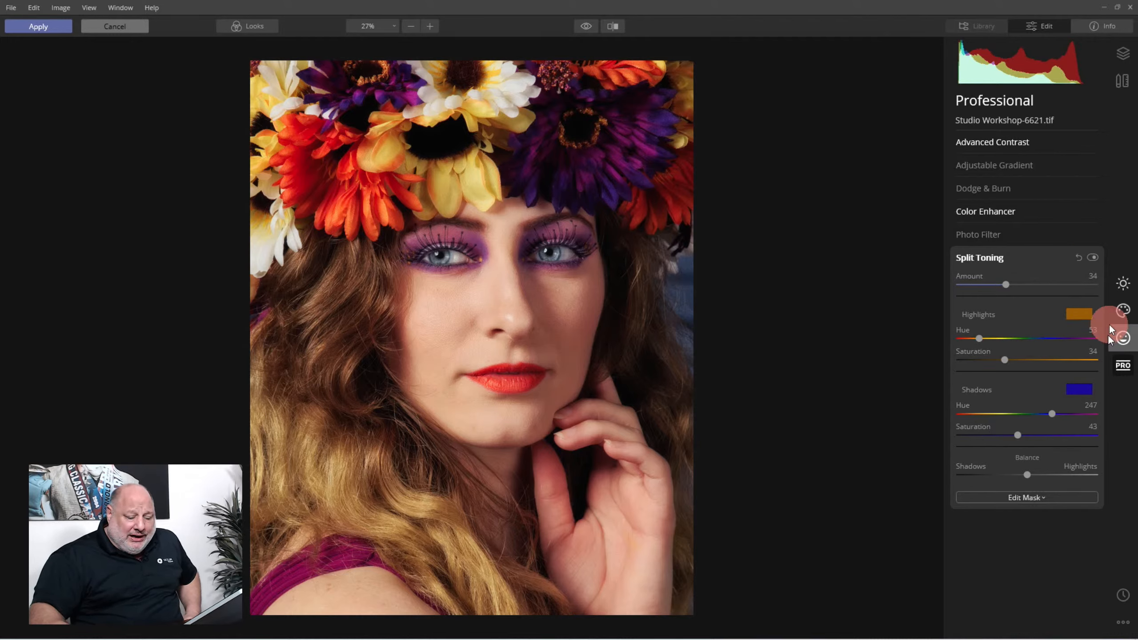
pyautogui.click(1092, 256)
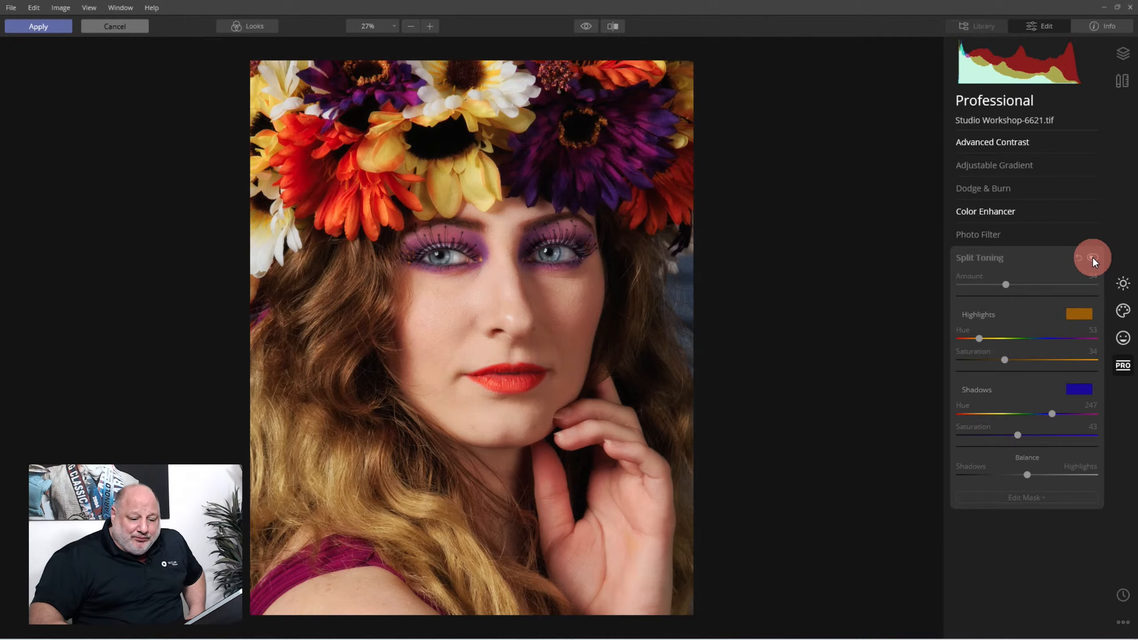
pyautogui.click(1092, 256)
pyautogui.click(1091, 257)
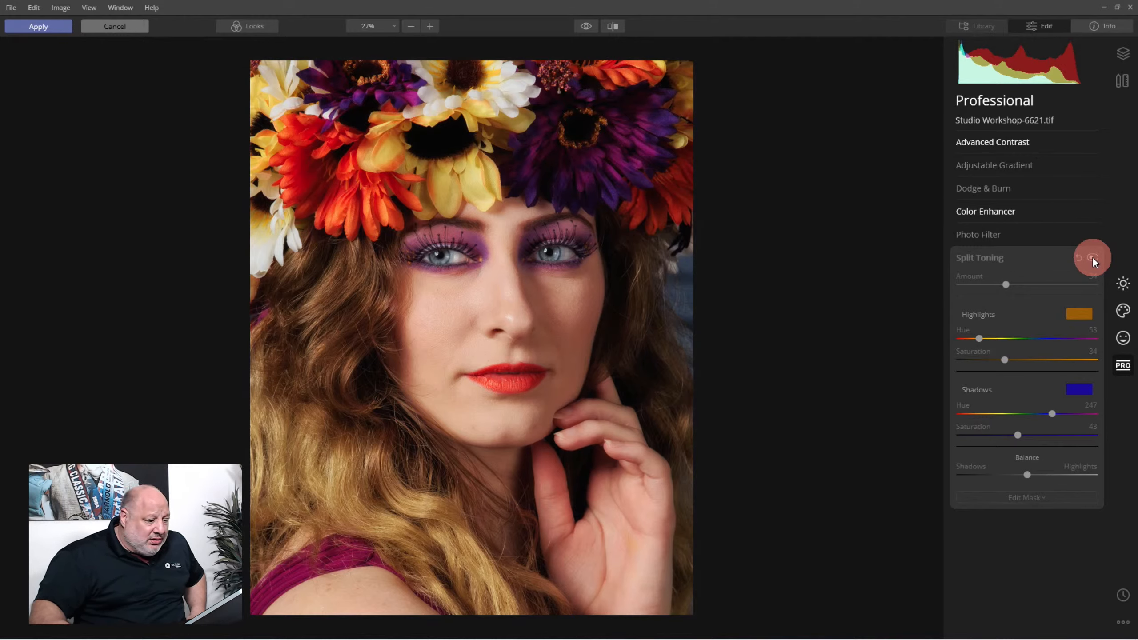
pyautogui.click(1091, 257)
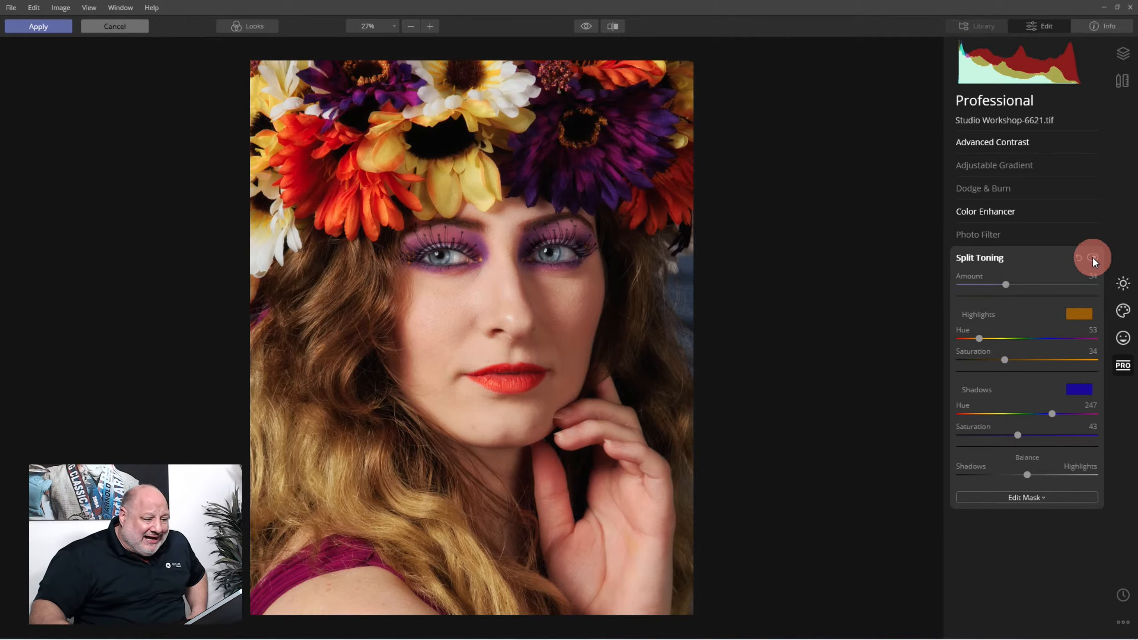
pyautogui.click(997, 259)
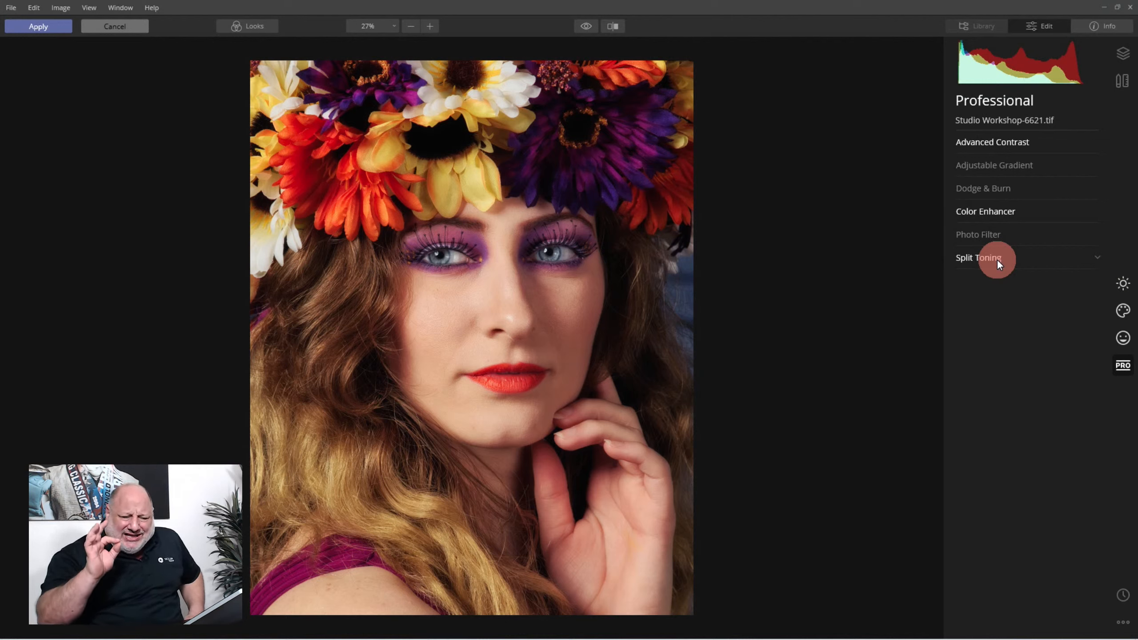
# Set AI Accent in AI Enhance to about 23 and compare the portrait with and without it
pyautogui.click(1119, 283)
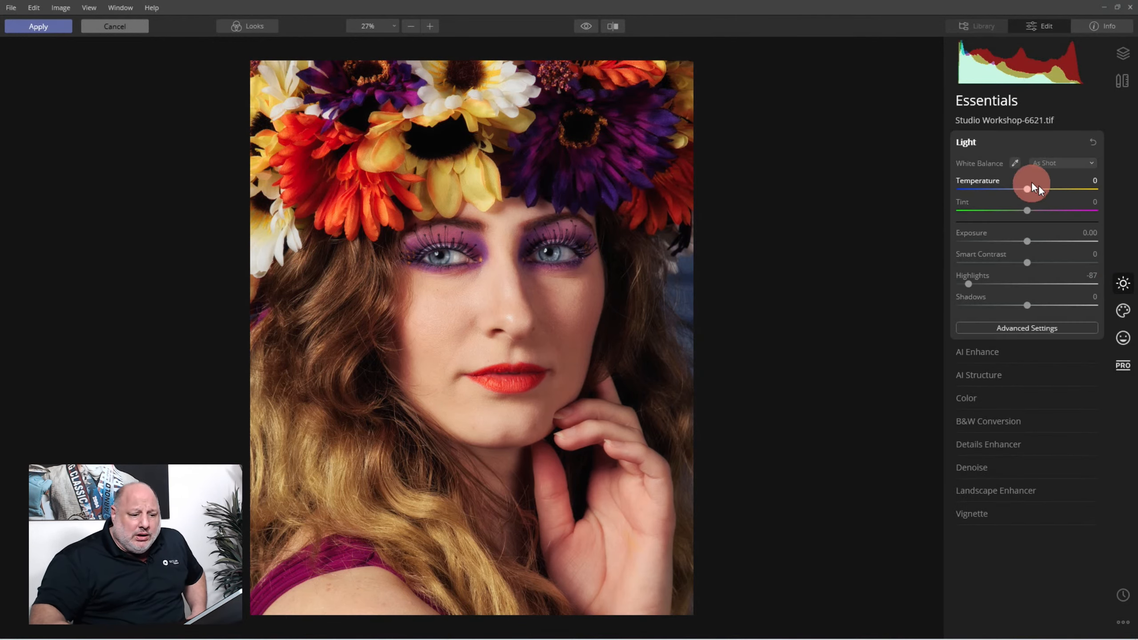
pyautogui.click(965, 142)
pyautogui.click(975, 165)
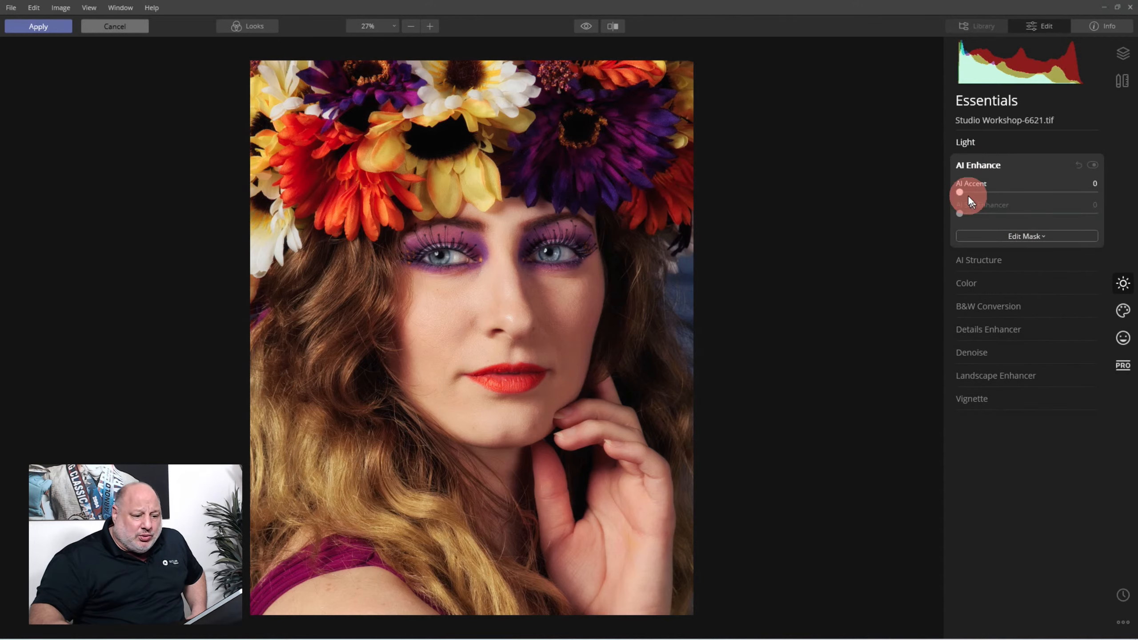
pyautogui.moveTo(958, 188); pyautogui.dragTo(987, 193)
pyautogui.click(1093, 165)
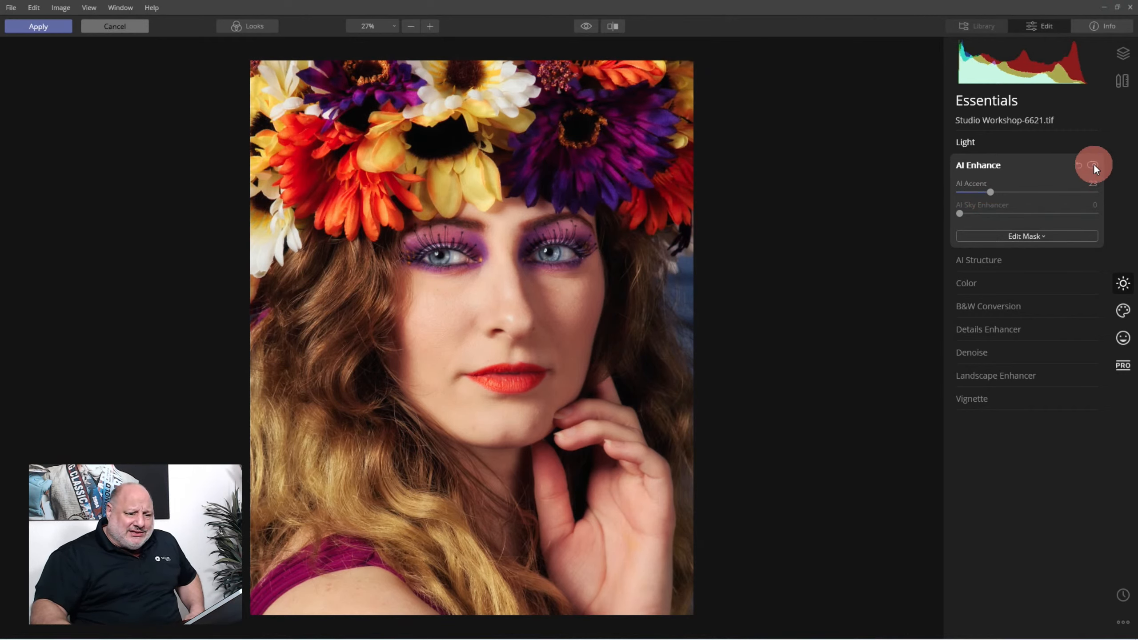
pyautogui.click(1094, 164)
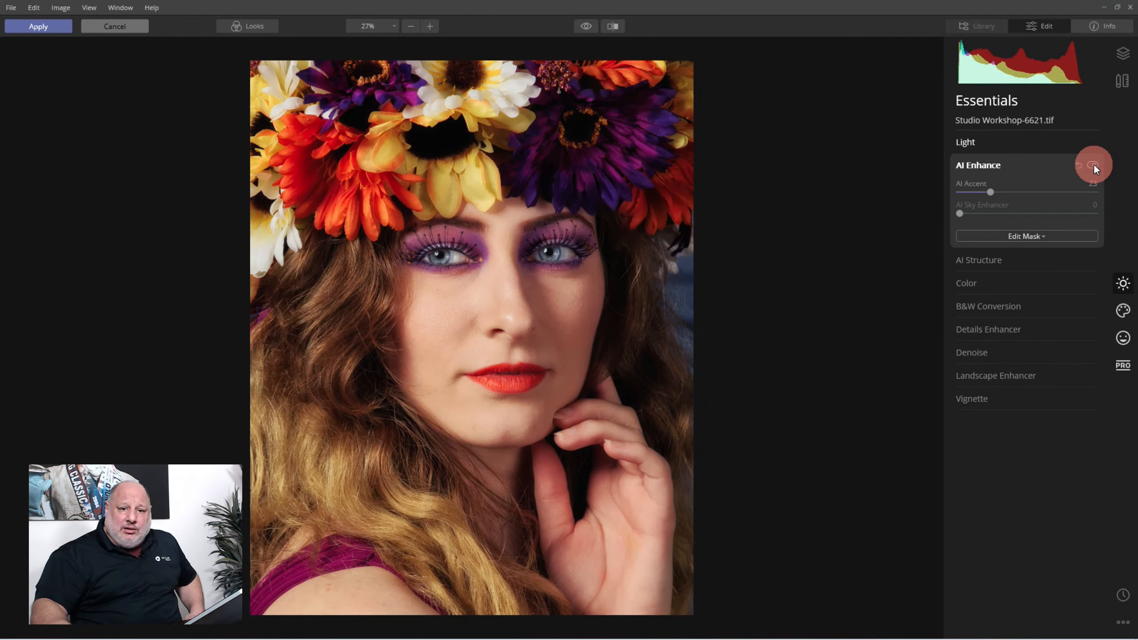
pyautogui.click(977, 166)
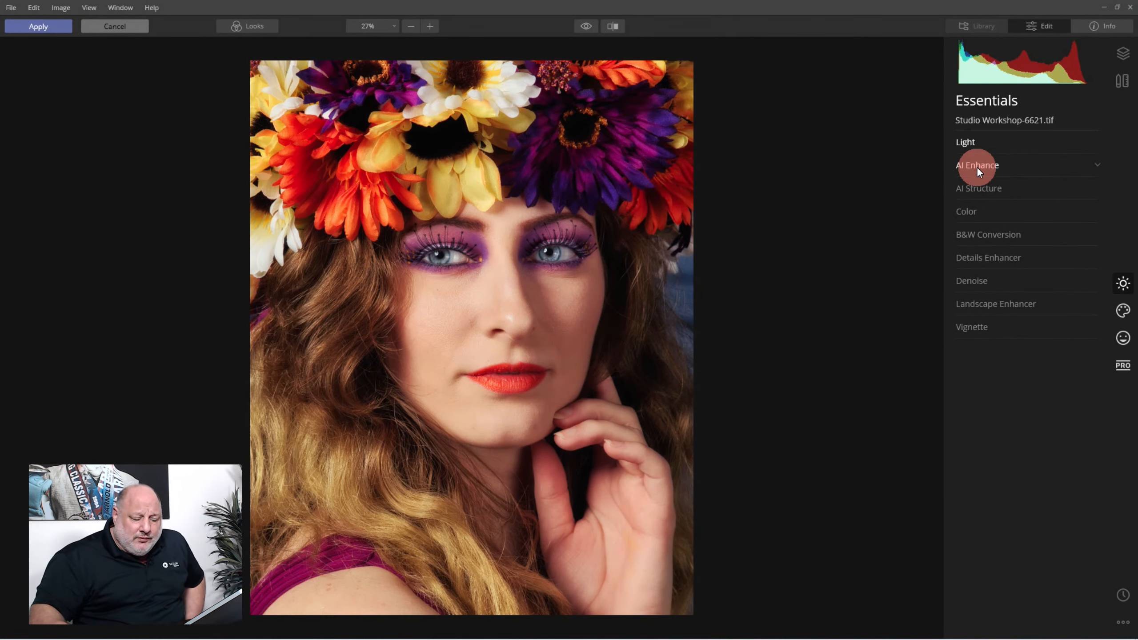
# In Details Enhancer, set Medium Details to 49, Small Details to 2 and Large Details to 12
pyautogui.click(990, 257)
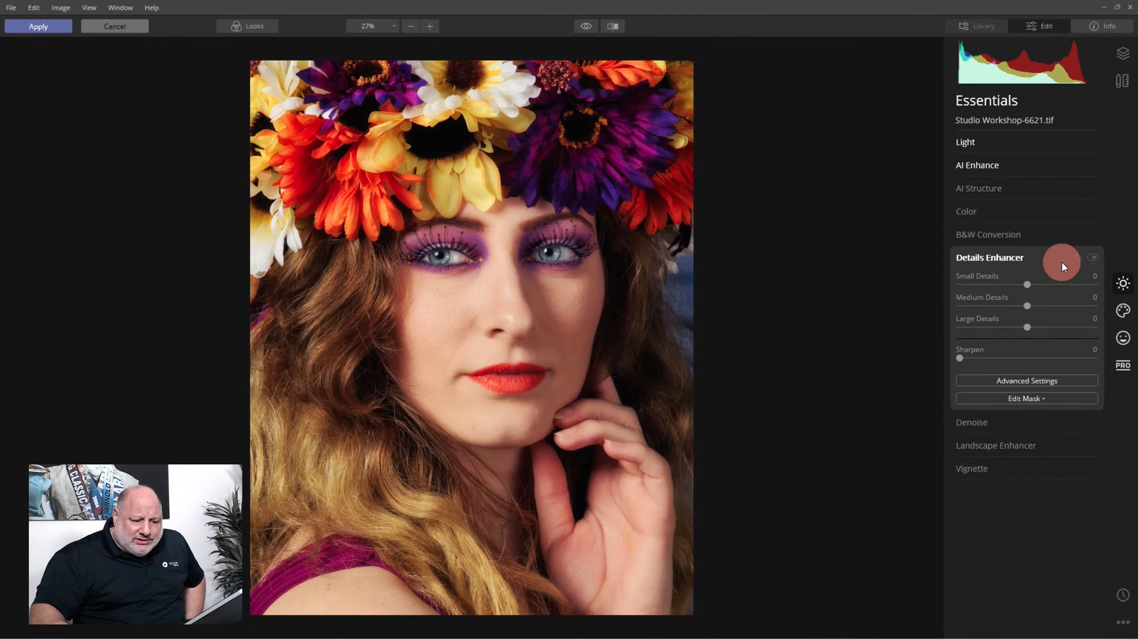
pyautogui.moveTo(1027, 306); pyautogui.dragTo(1046, 305)
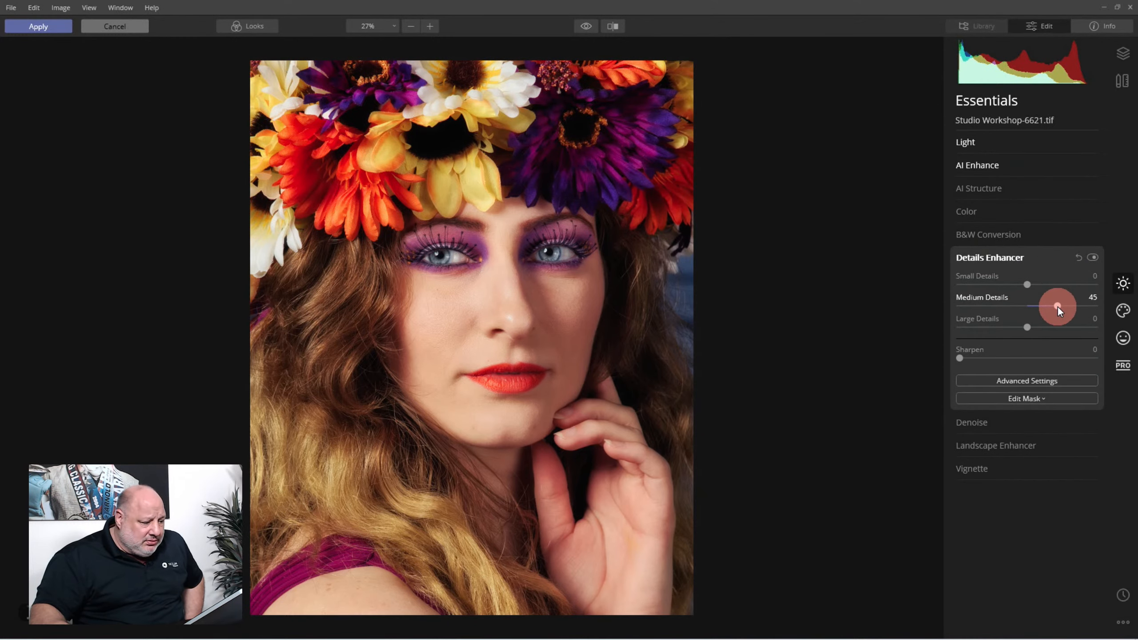
pyautogui.click(1033, 288)
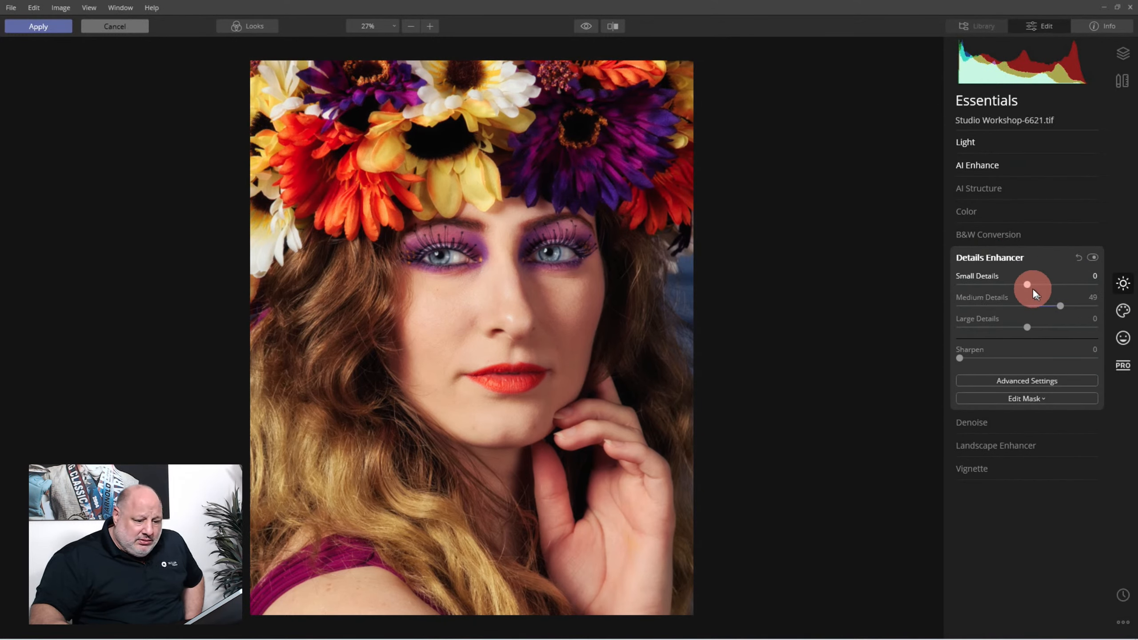
pyautogui.moveTo(1027, 286); pyautogui.dragTo(1027, 286)
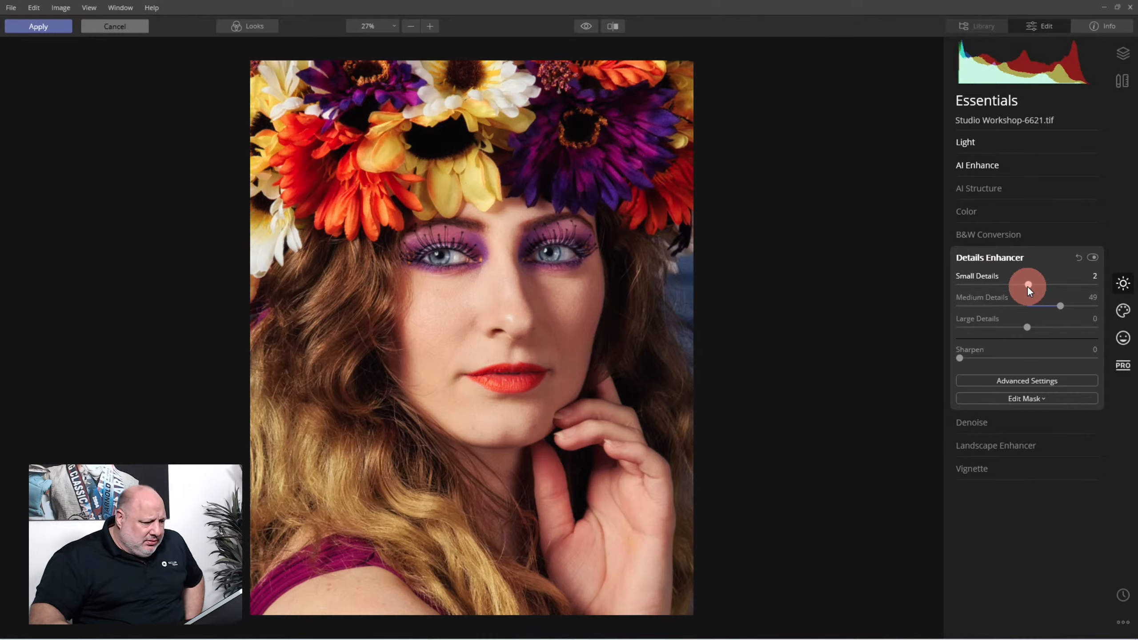
pyautogui.click(1045, 329)
pyautogui.moveTo(1031, 329); pyautogui.dragTo(1036, 329)
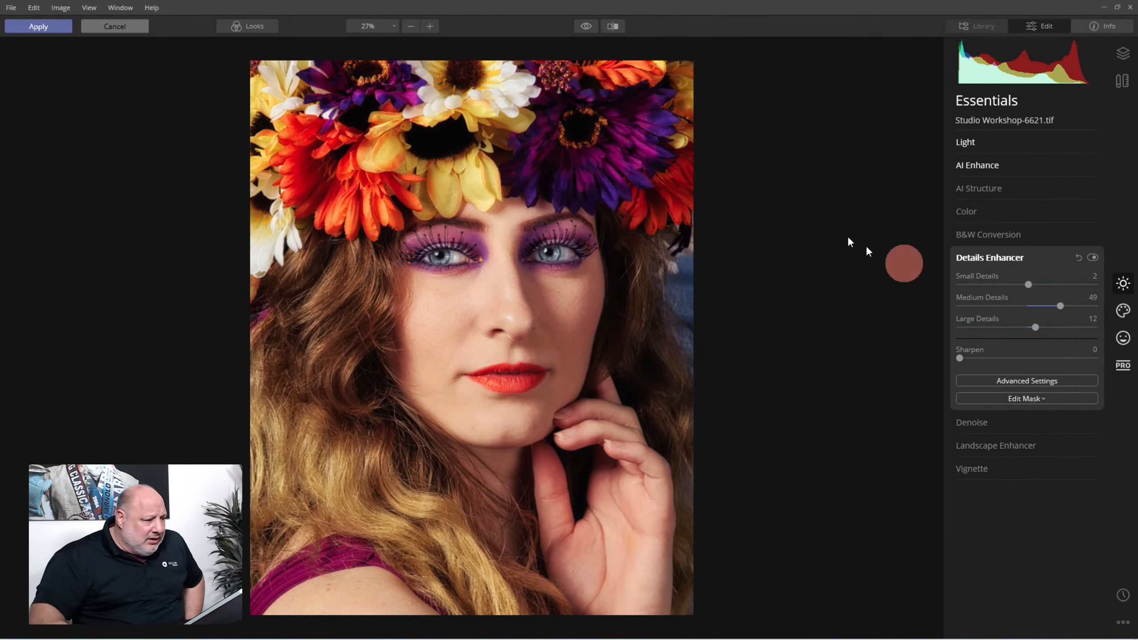
# Inspect the eye area at 100% with and without Details Enhancer, and compare the whole portrait with the original
pyautogui.click(377, 26)
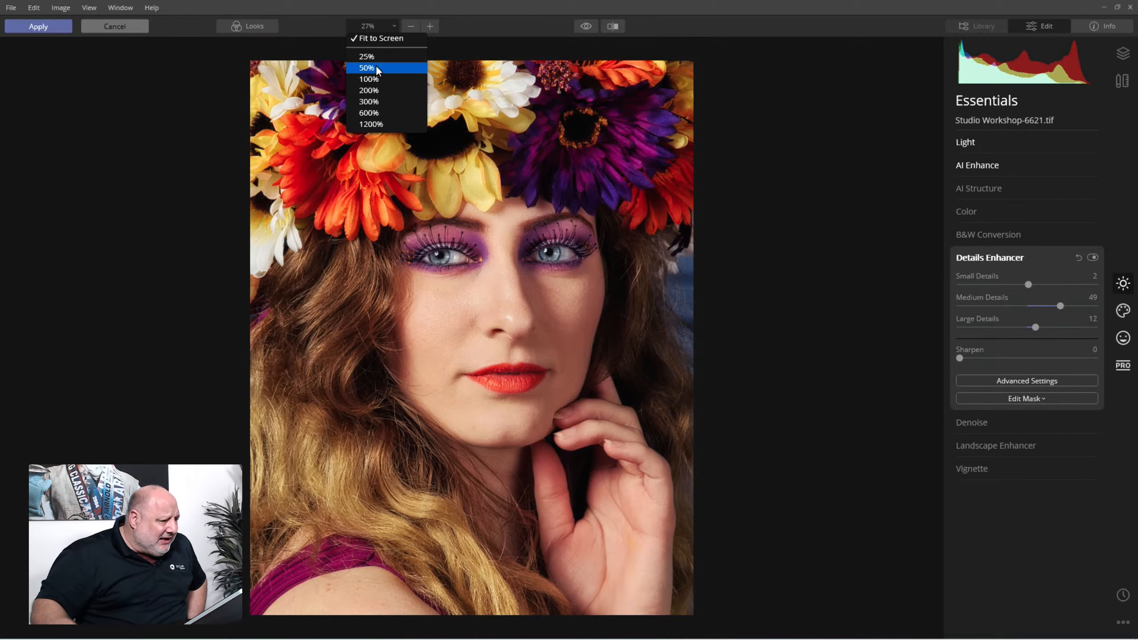
pyautogui.click(375, 79)
pyautogui.moveTo(426, 122); pyautogui.dragTo(246, 490)
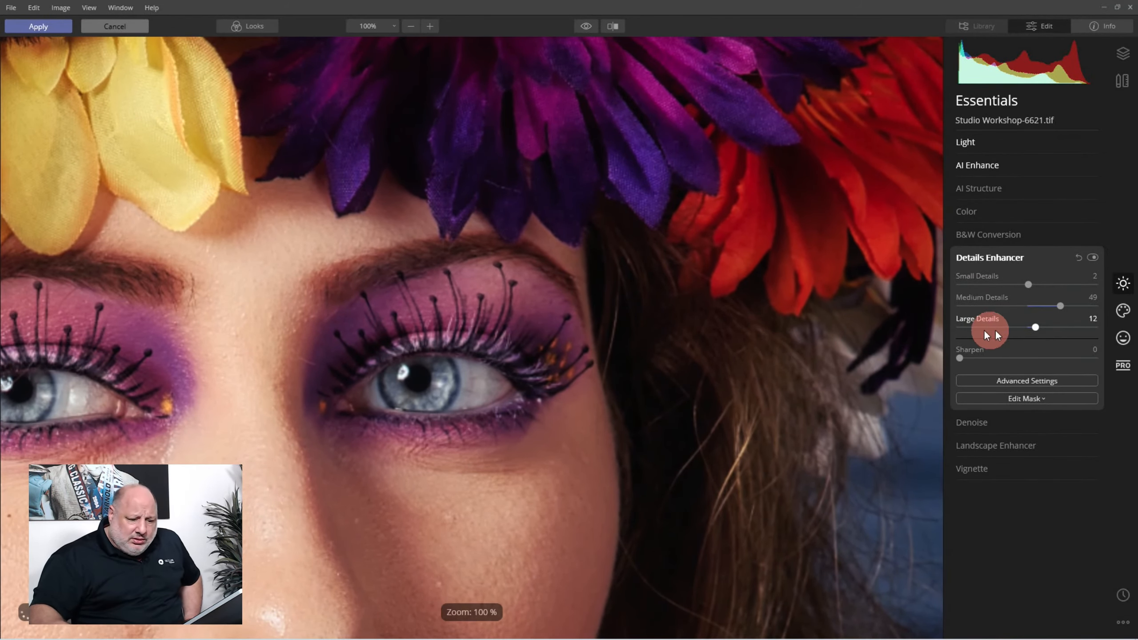
pyautogui.click(1092, 257)
pyautogui.click(1092, 257)
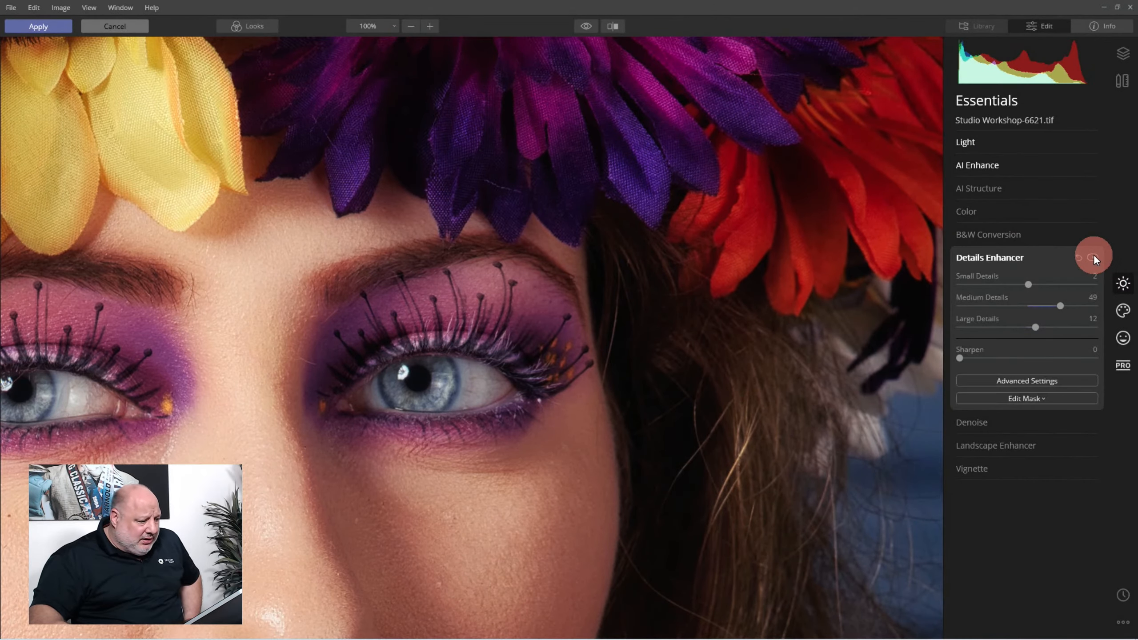
pyautogui.click(550, 272)
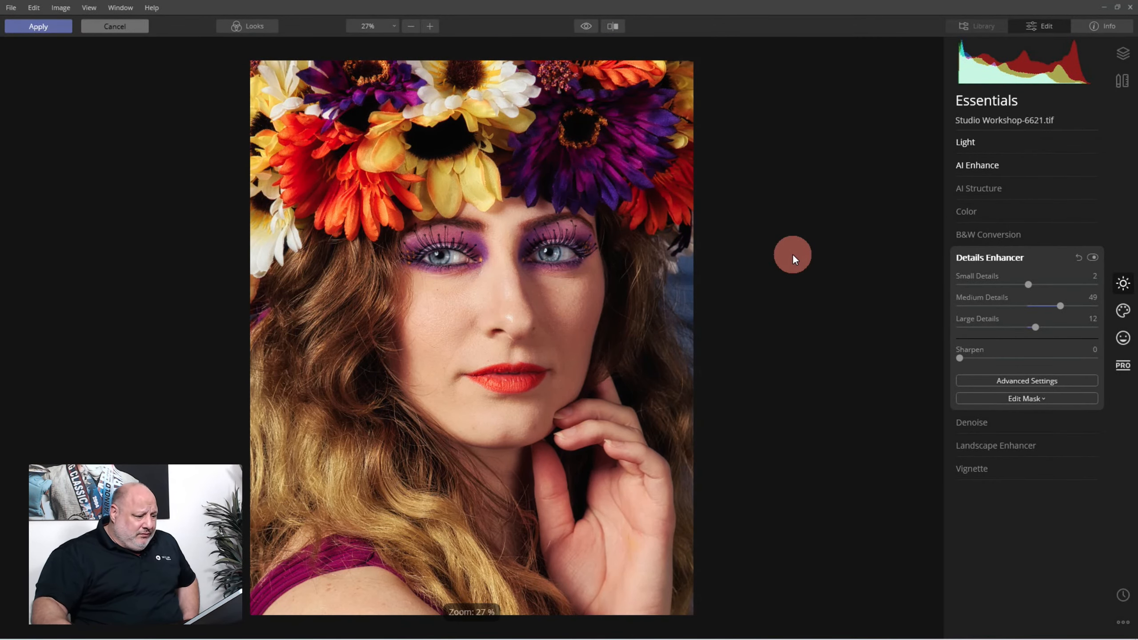
pyautogui.moveTo(588, 25); pyautogui.dragTo(588, 25)
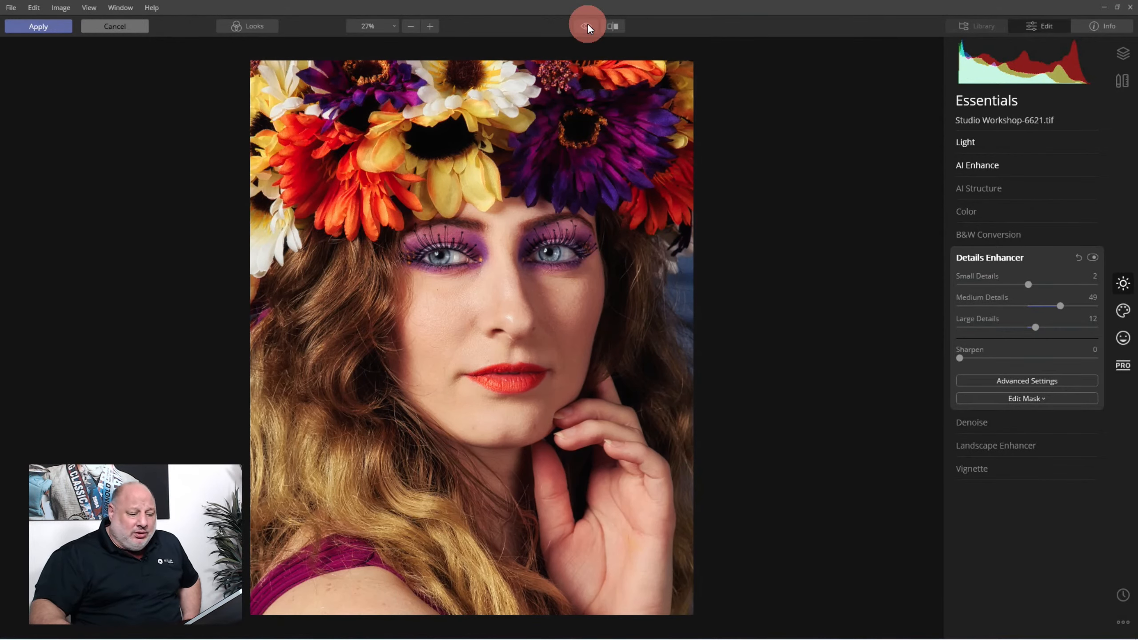
pyautogui.click(1047, 251)
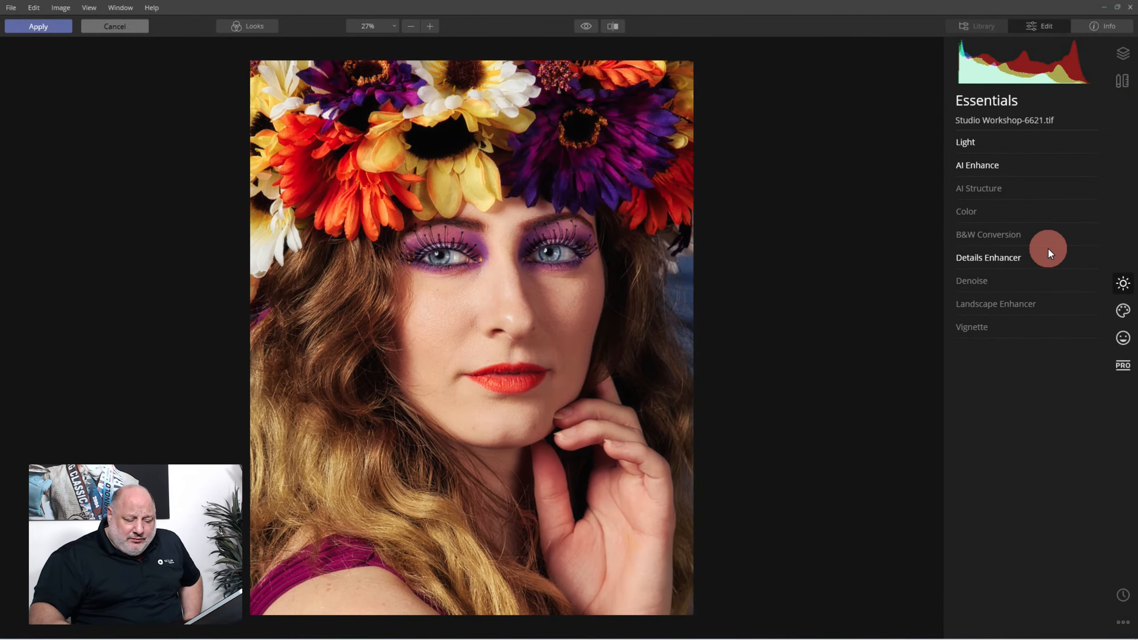
# Set the Saturation of the Dramatic creative effect to -24 in its advanced settings
pyautogui.click(1125, 313)
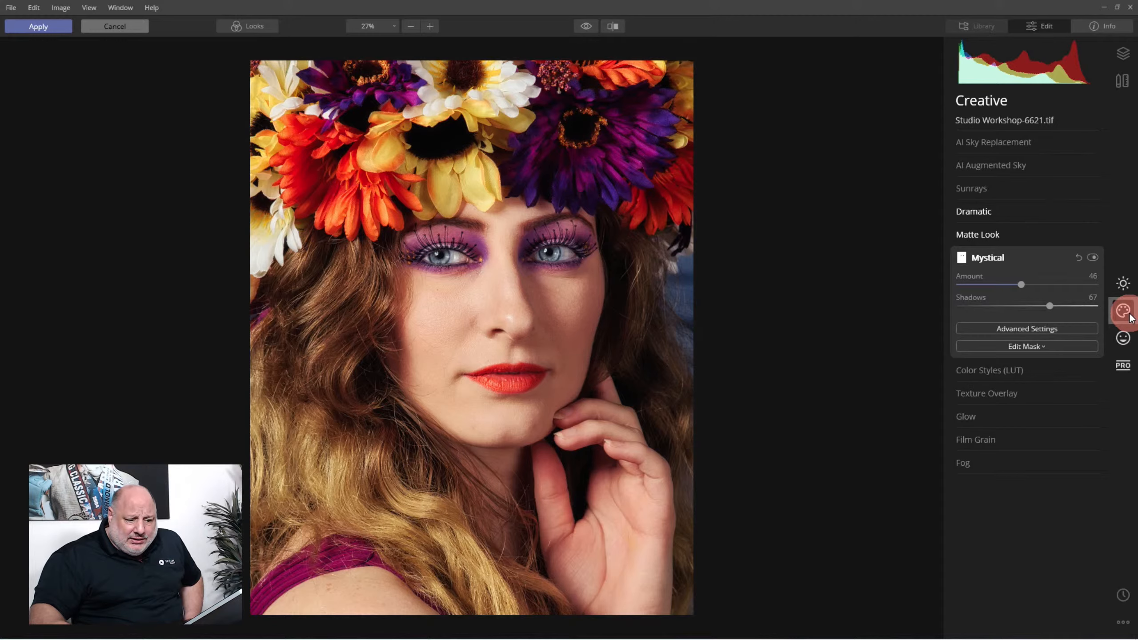
pyautogui.click(992, 258)
pyautogui.click(977, 212)
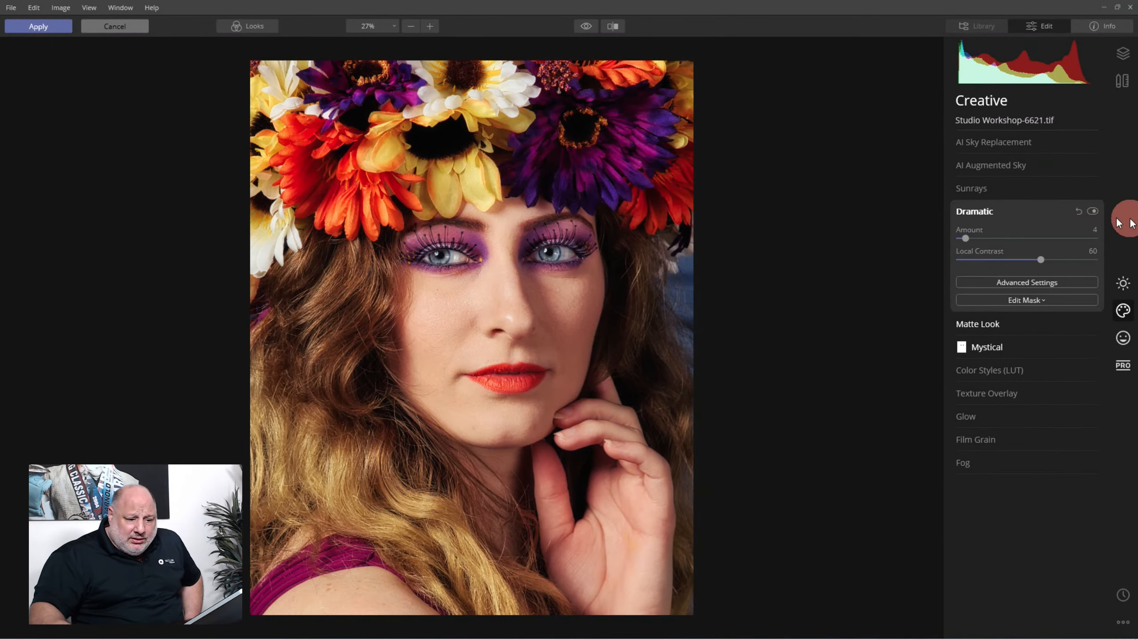
pyautogui.click(1037, 283)
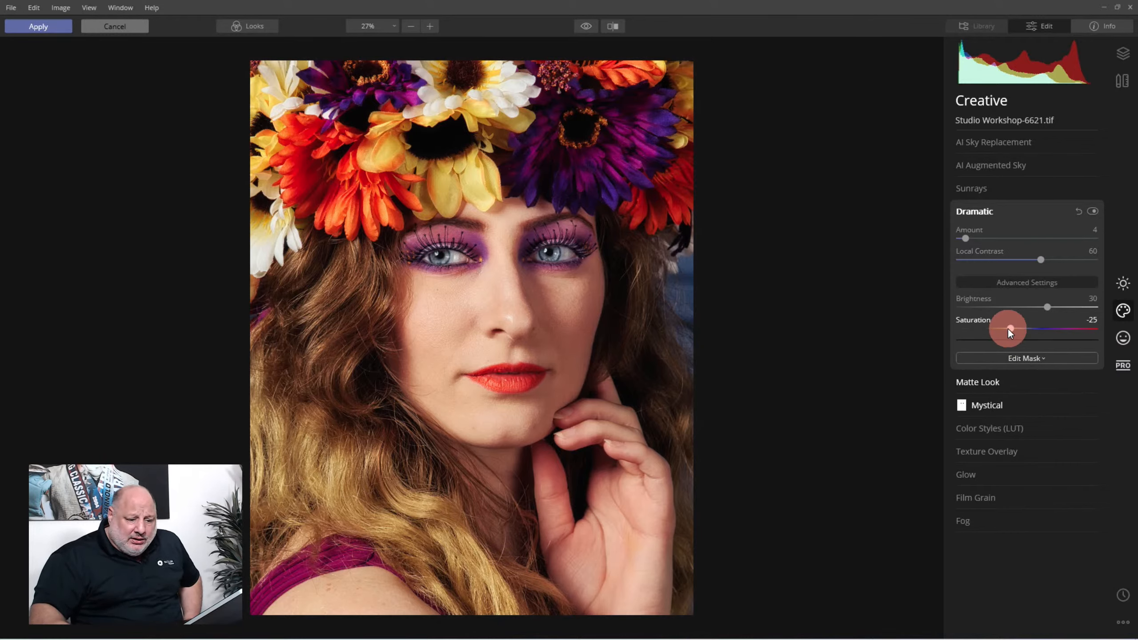
pyautogui.moveTo(1014, 330)
pyautogui.mouseDown()
pyautogui.moveTo(1046, 333)
pyautogui.moveTo(975, 333)
pyautogui.moveTo(1110, 331)
pyautogui.moveTo(991, 333)
pyautogui.moveTo(1019, 332)
pyautogui.mouseUp()
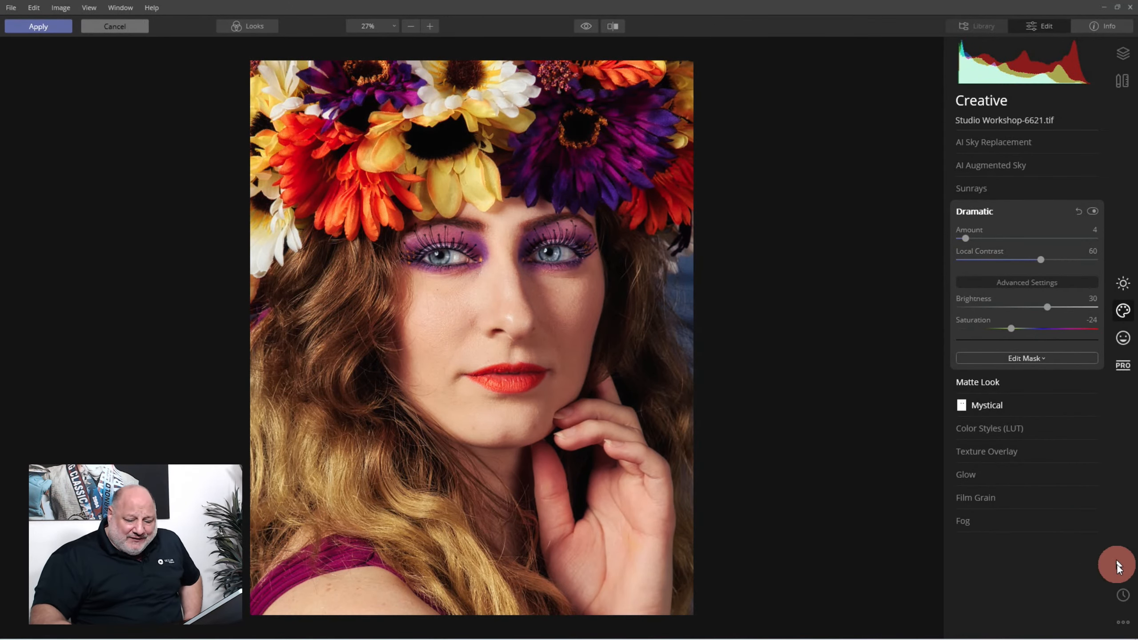
# Revert the edit history to the Details Enhancer: Enabled entry, discarding the Dramatic saturation change
pyautogui.click(1124, 596)
pyautogui.click(1000, 171)
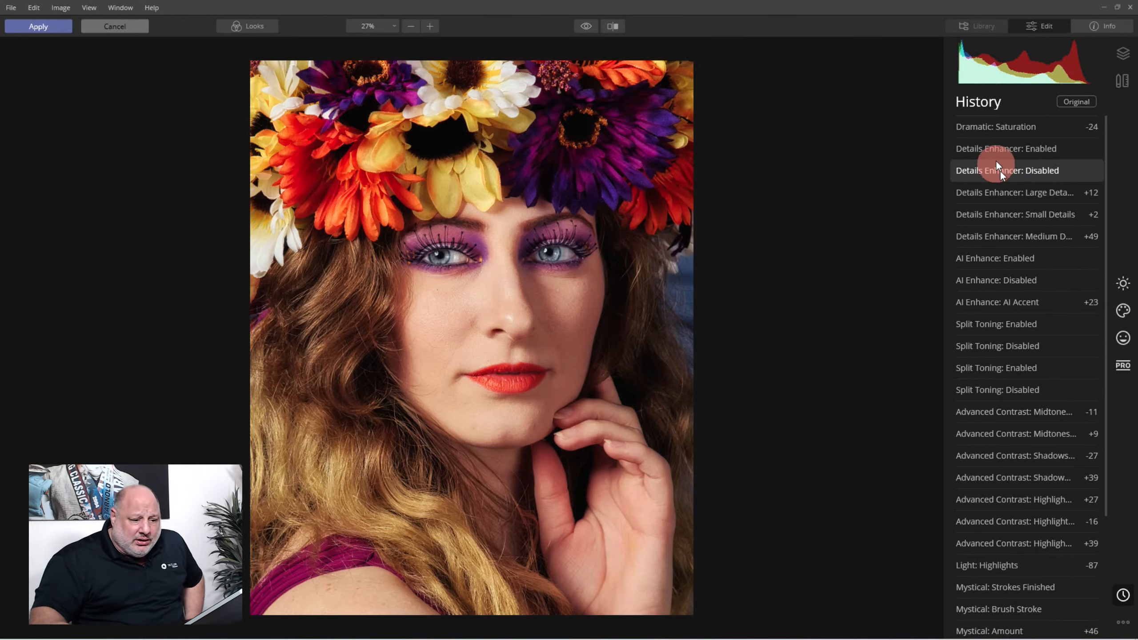
pyautogui.click(997, 148)
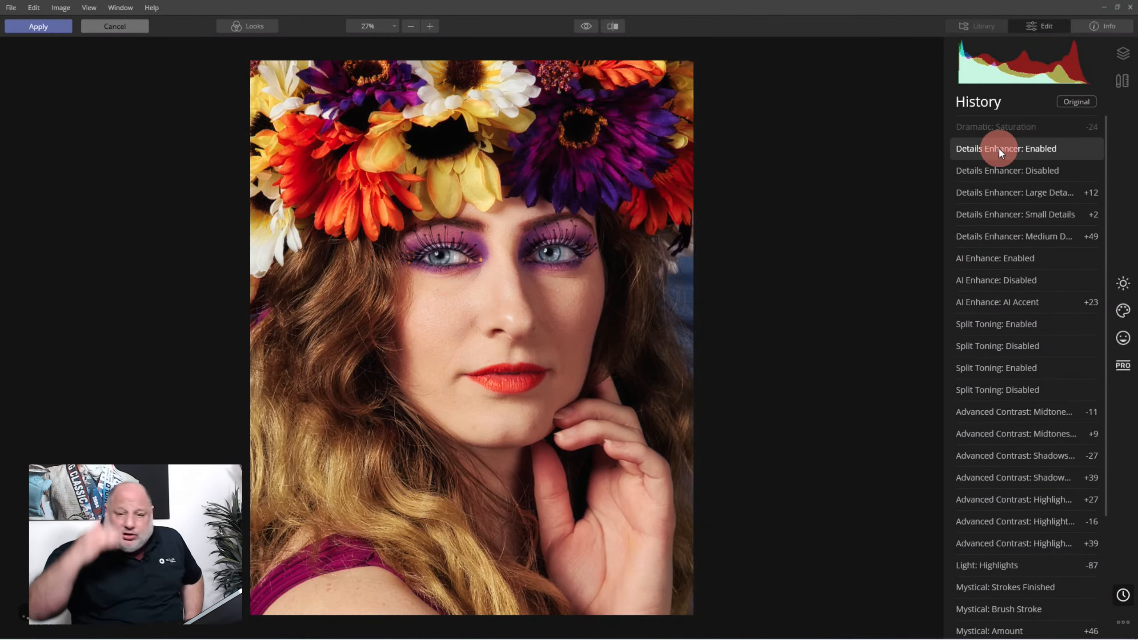
pyautogui.click(1124, 372)
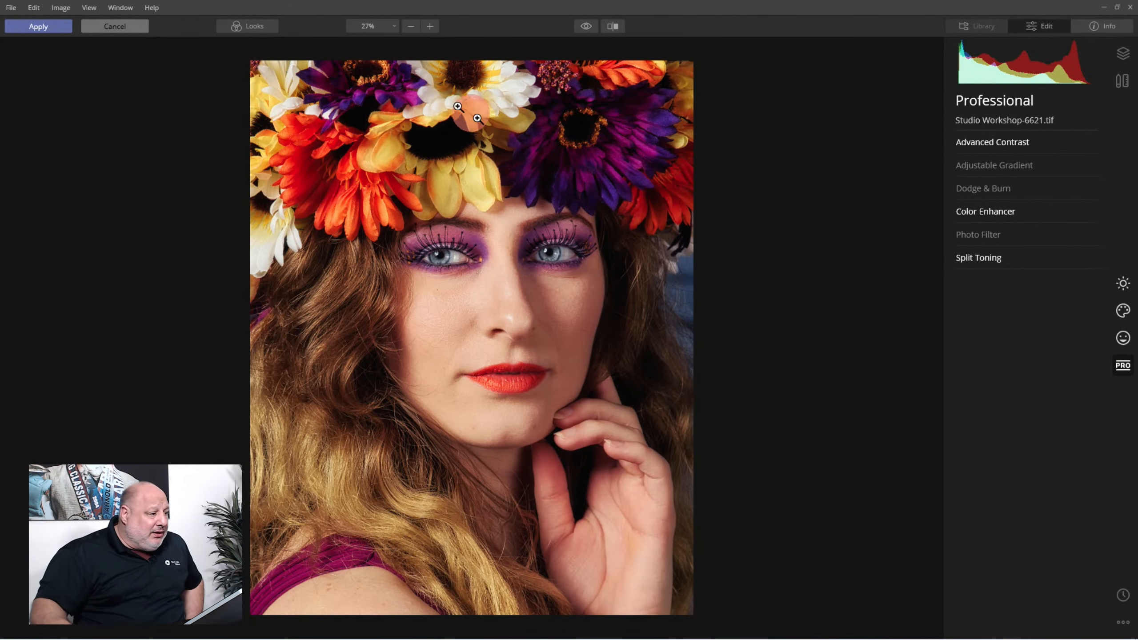
# Save the current adjustments as a new Luminar Look named Flower Child v3
pyautogui.click(258, 25)
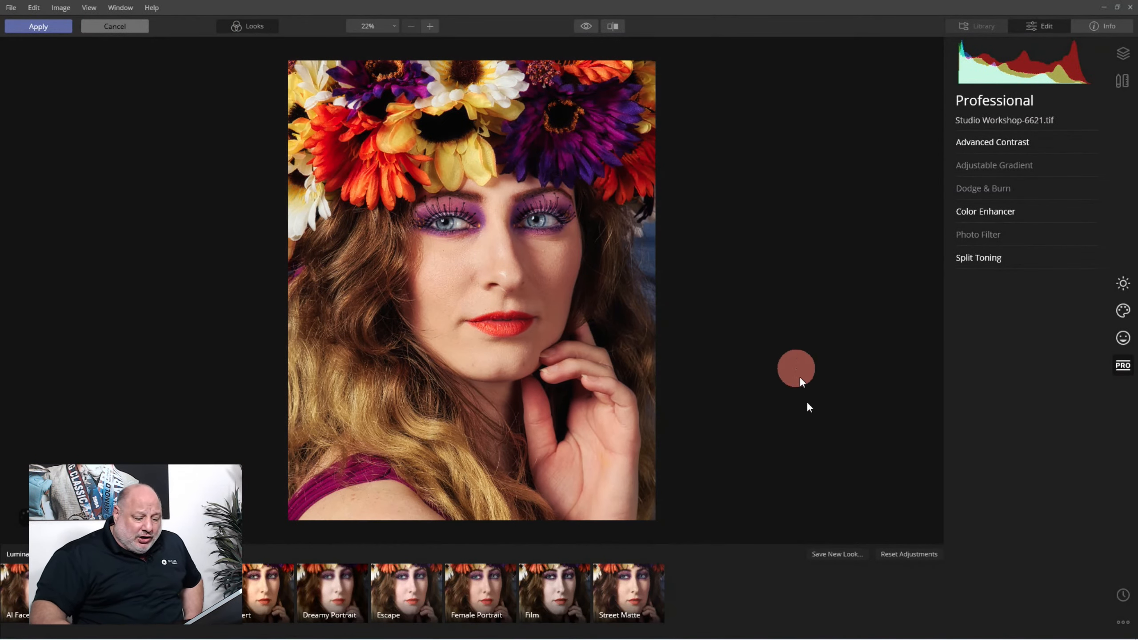
pyautogui.click(821, 558)
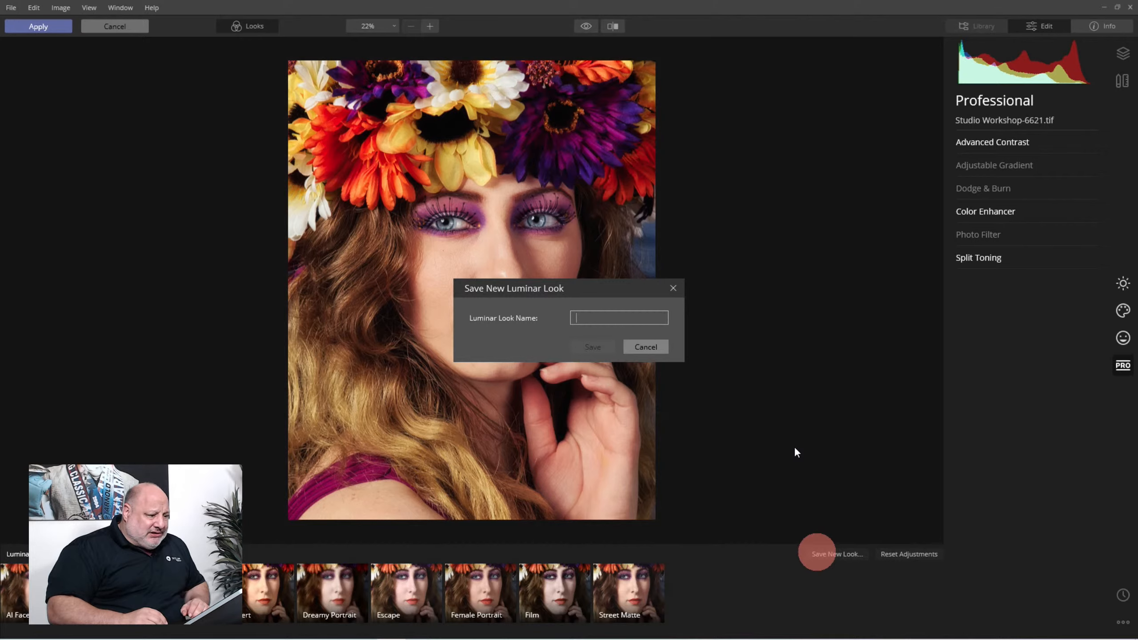
pyautogui.write('F')
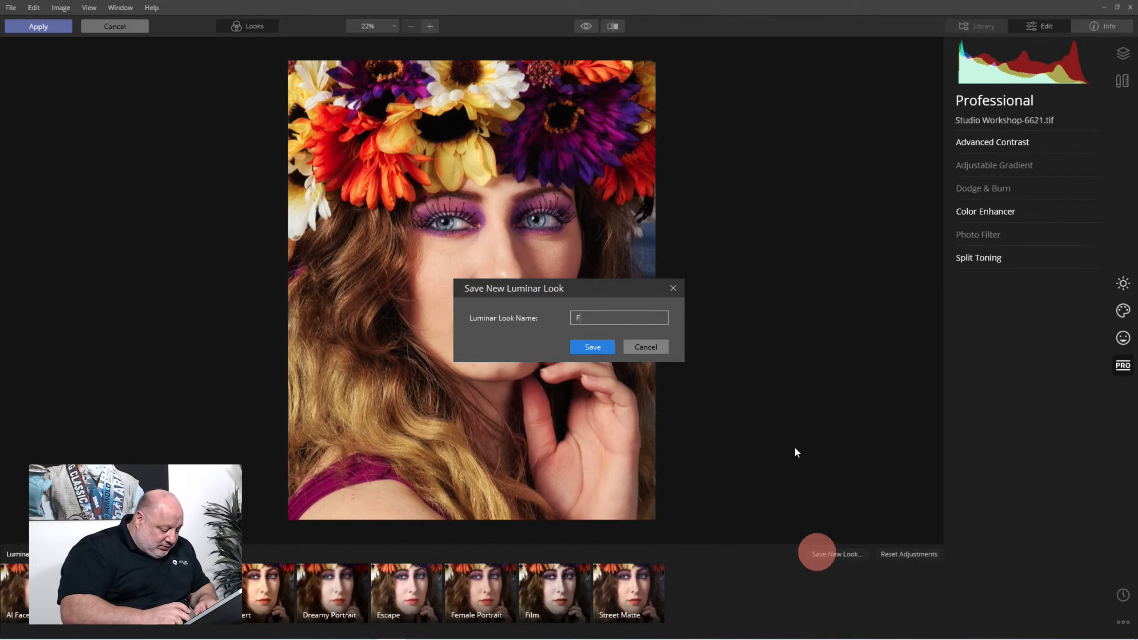
pyautogui.write('lower Chi')
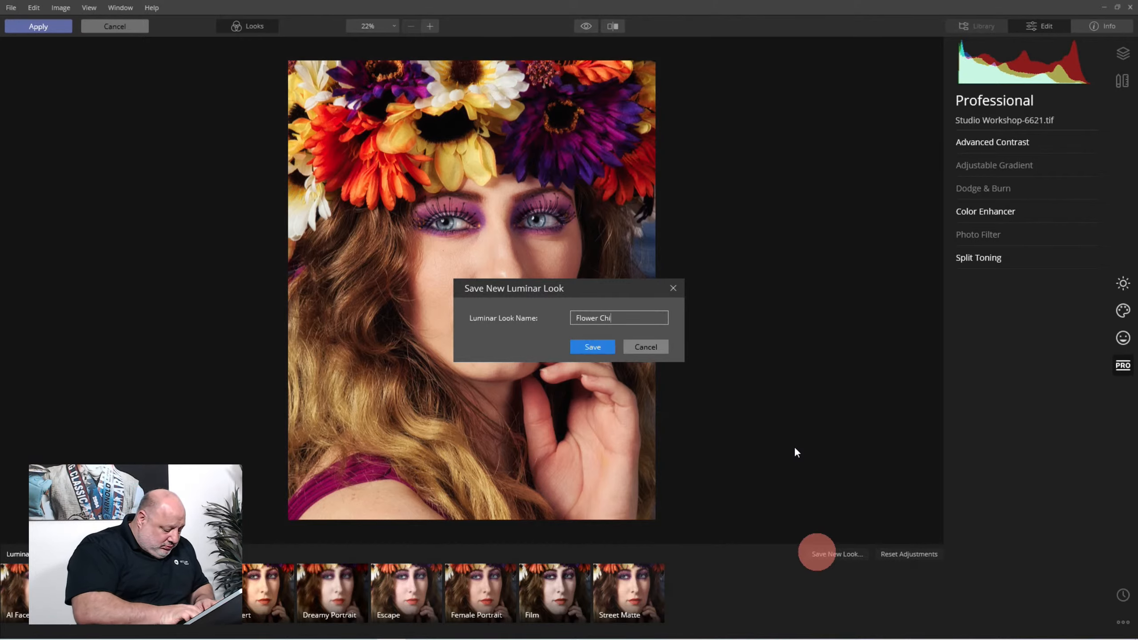
pyautogui.write('ld v3')
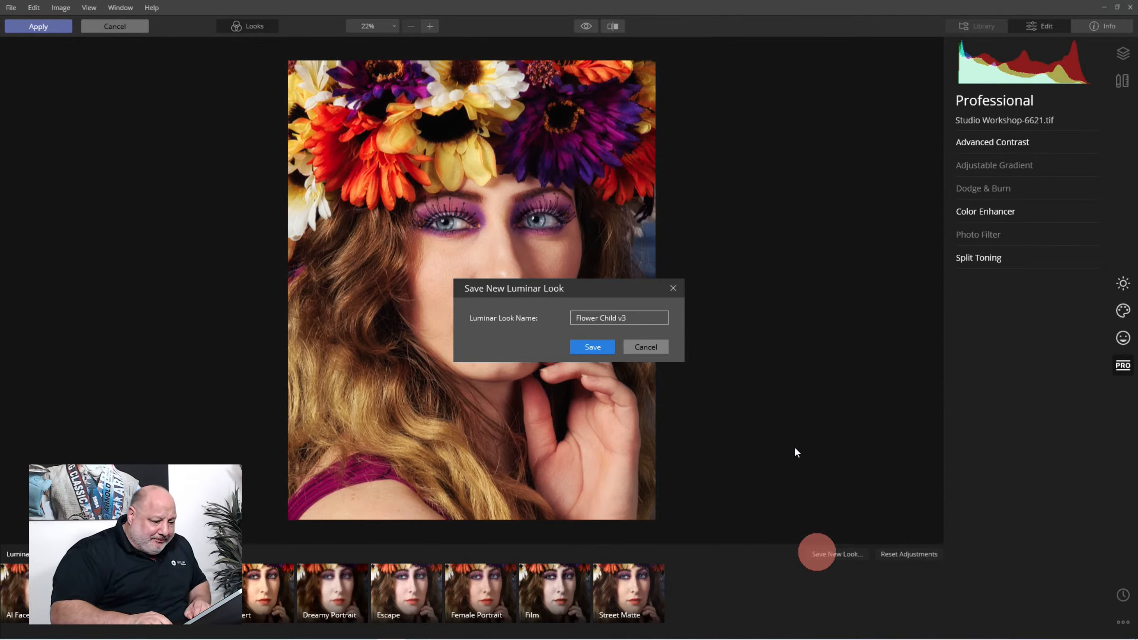
pyautogui.press('Return')
pyautogui.click(793, 446)
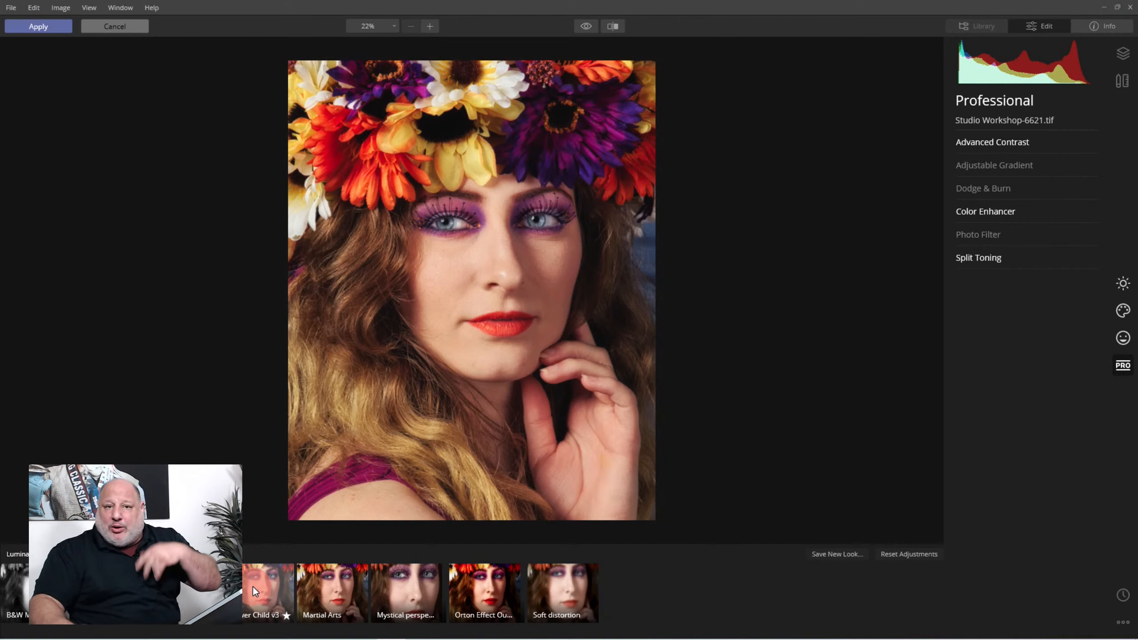
# Apply the Luminar 4 adjustments to the Layer 5 smart object and return to Photoshop
pyautogui.click(88, 131)
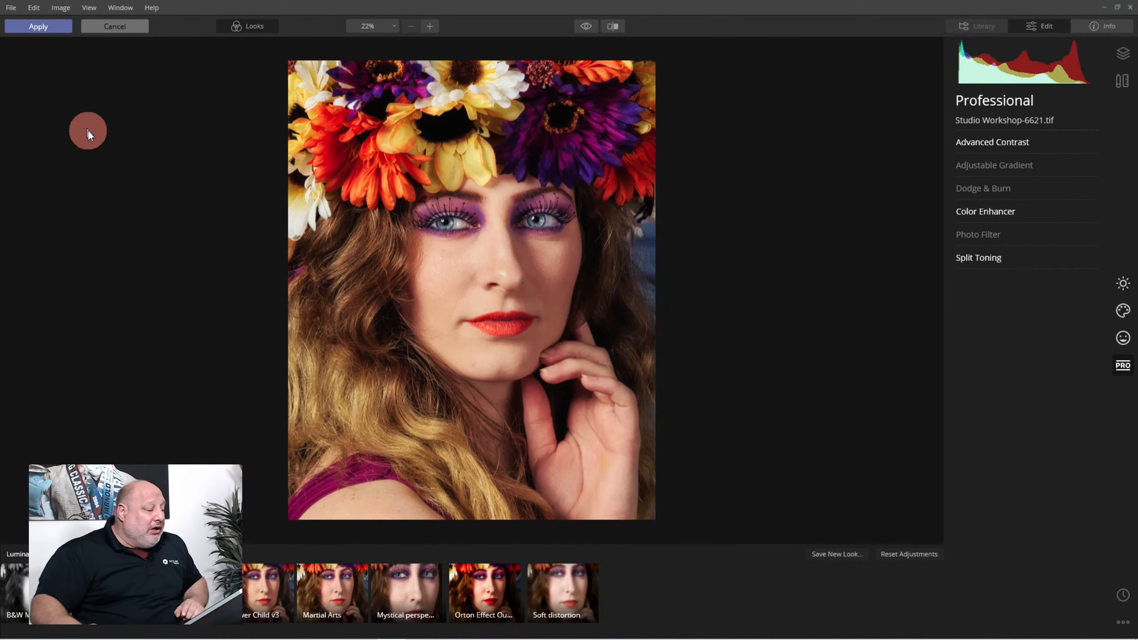
pyautogui.click(46, 24)
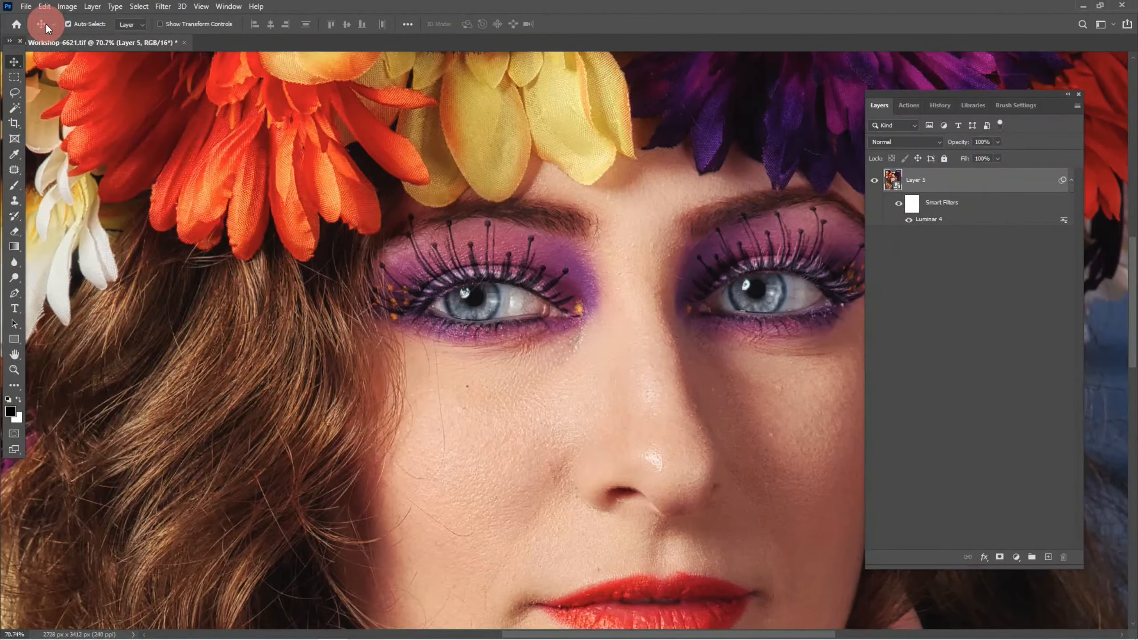
pyautogui.click(932, 179)
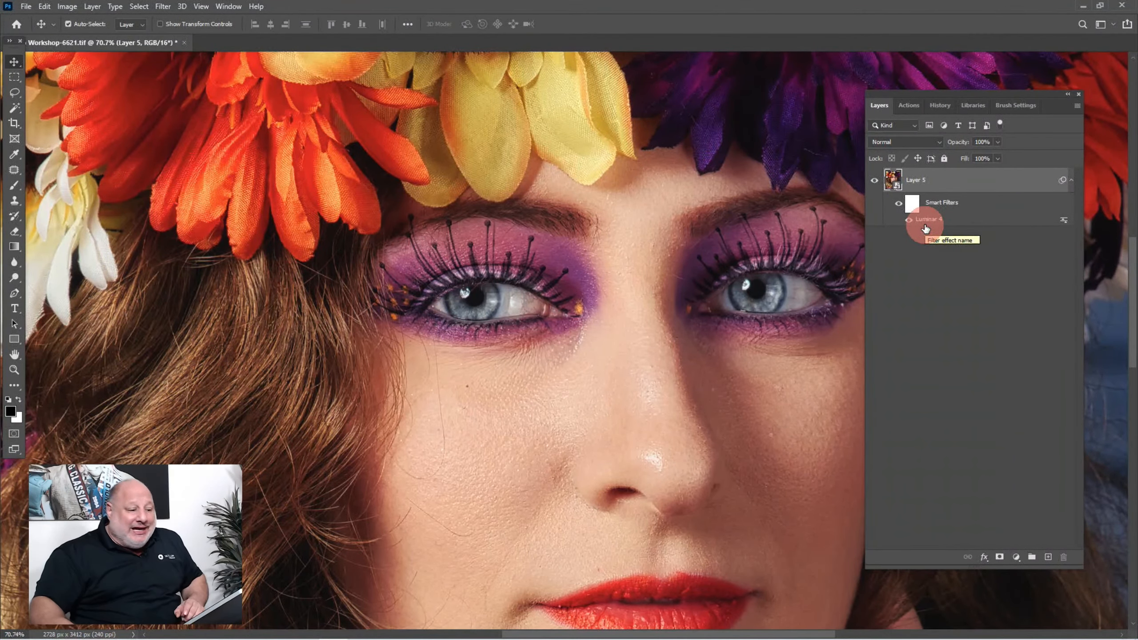
# Open the contents of the Layer 5 smart object for editing in their own document
pyautogui.scroll(-3, 681, 287)
pyautogui.scroll(-2, 703, 296)
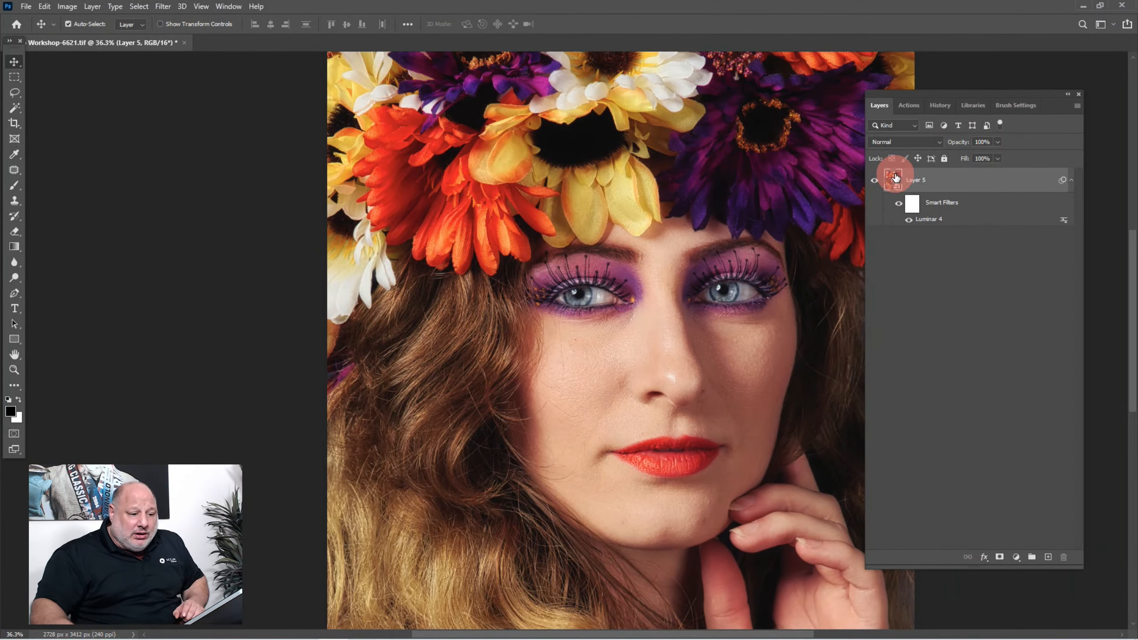
pyautogui.doubleClick(895, 177)
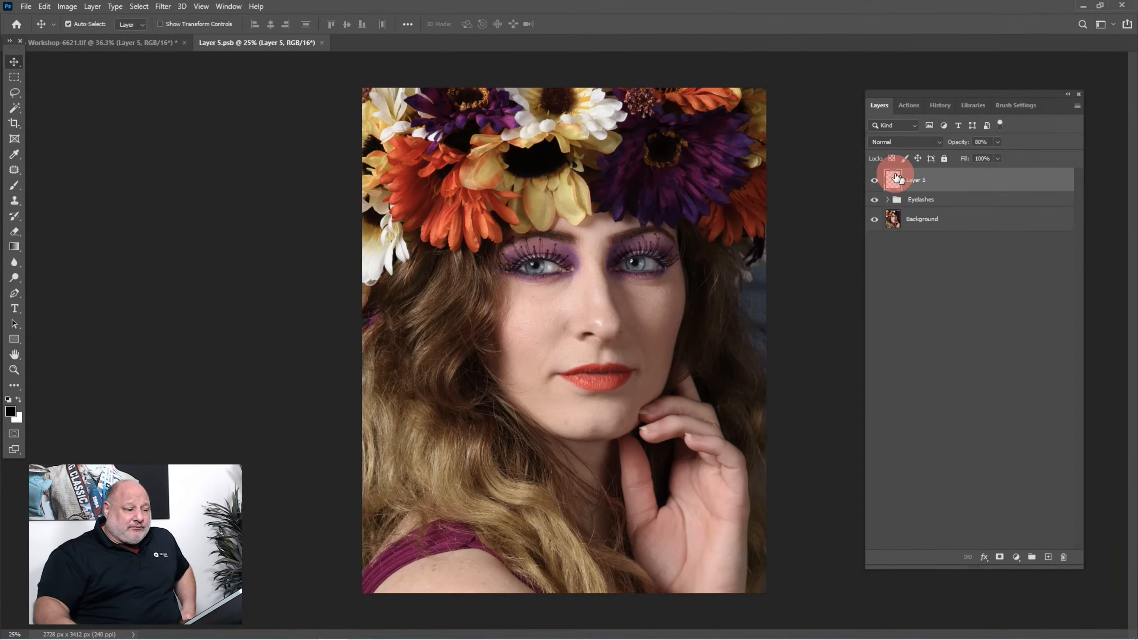
pyautogui.scroll(1, 799, 196)
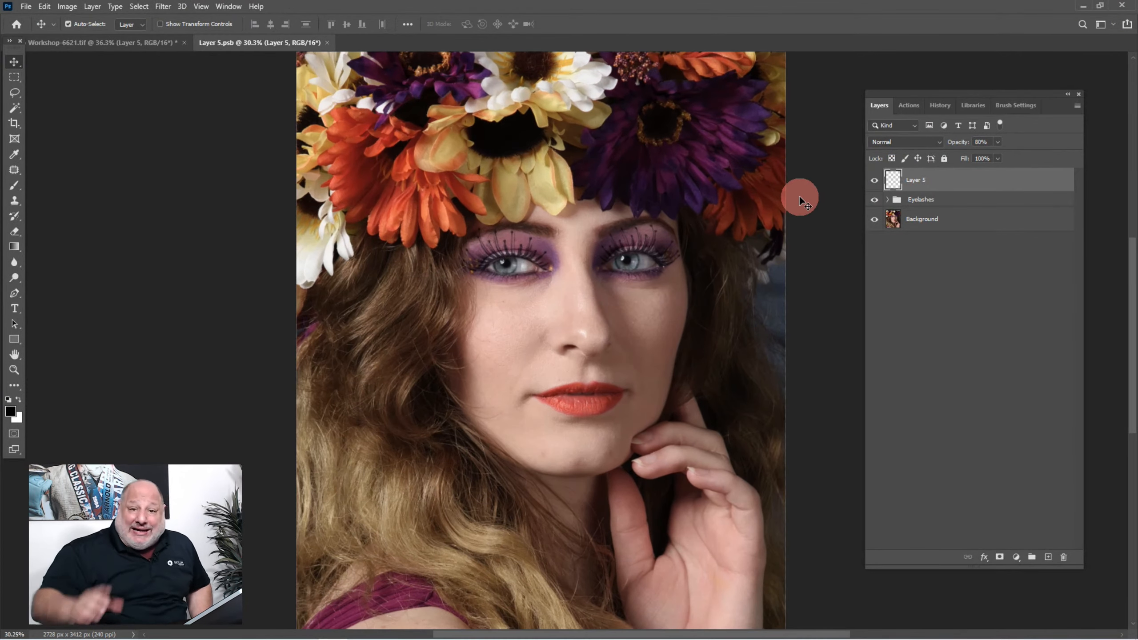
# Hide the Eyelashes group in Layer 5.psb, save it, and check the updated portrait in the Workshop-6621.tif document
pyautogui.click(874, 200)
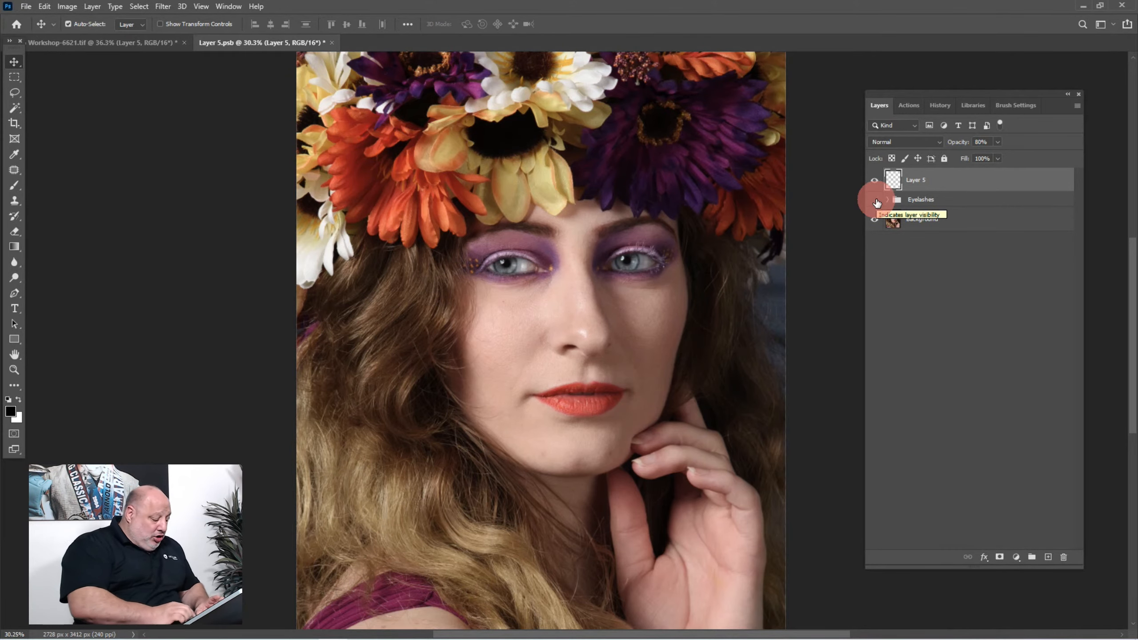
pyautogui.press('ctrl')
pyautogui.hotkey('ctrl', 's')
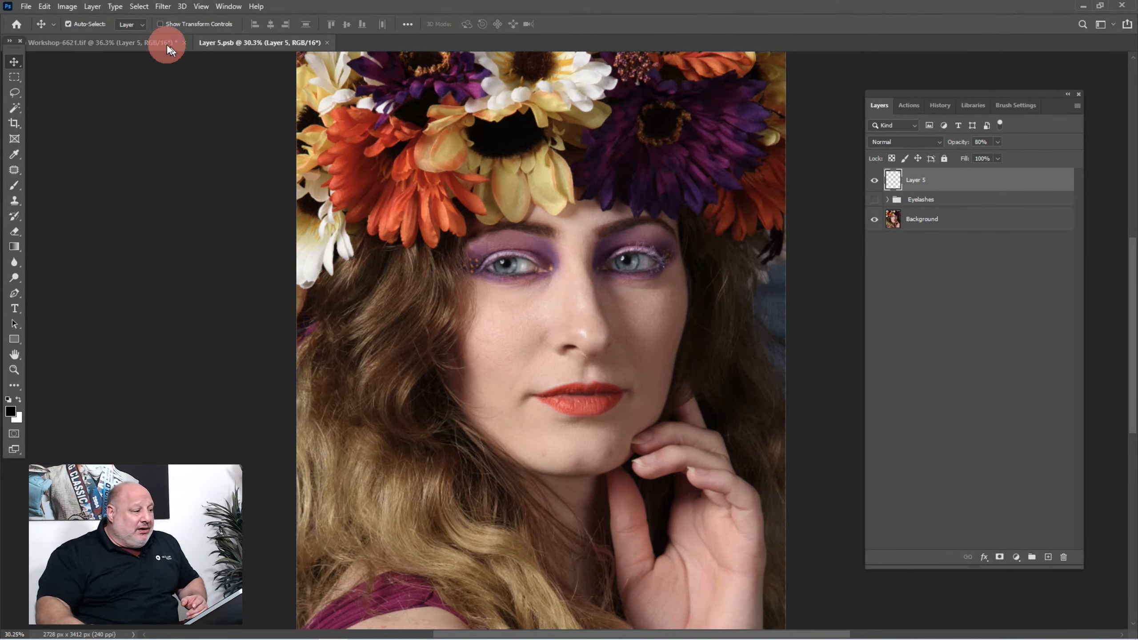
pyautogui.click(105, 43)
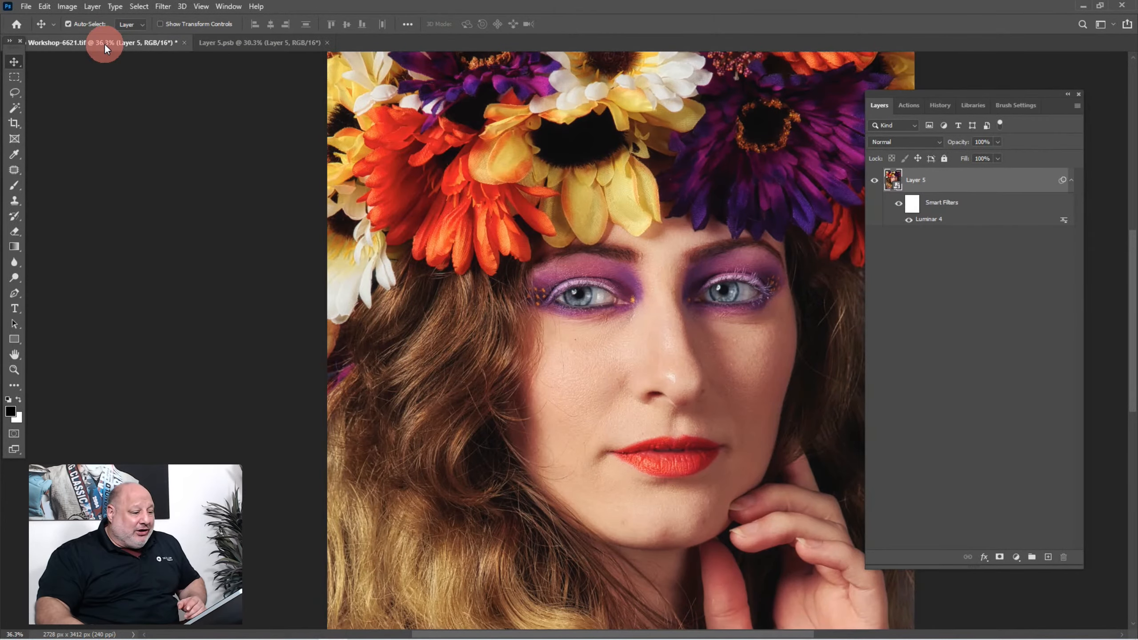
pyautogui.click(441, 184)
pyautogui.scroll(-3, 443, 184)
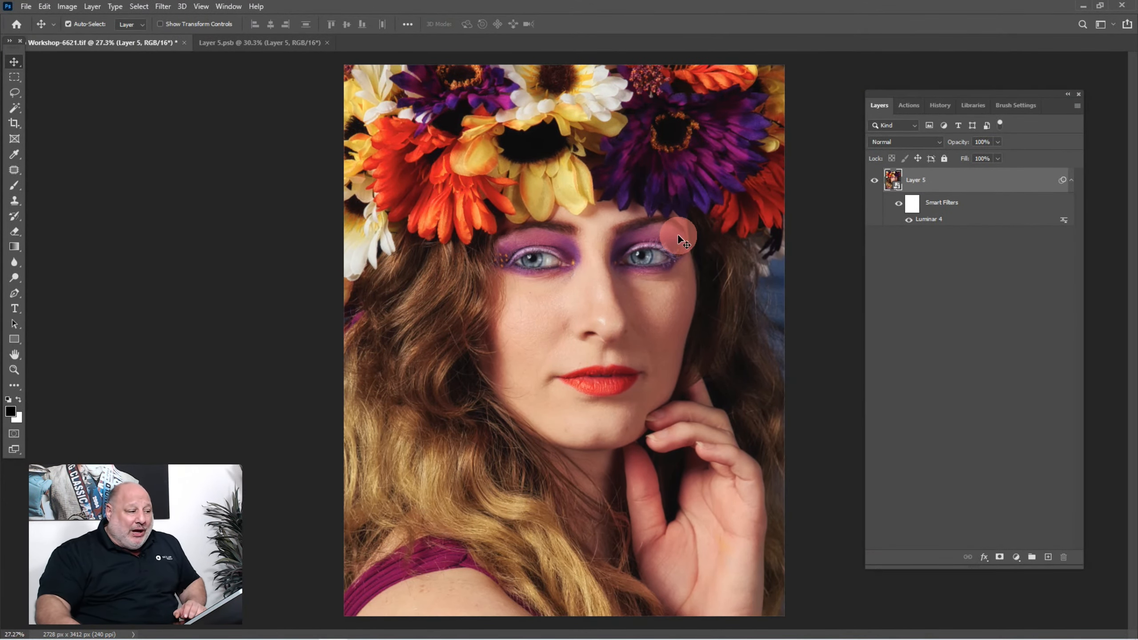
# Show the Eyelashes group again in Layer 5.psb and inspect the lashes around both eyes
pyautogui.click(252, 44)
pyautogui.click(874, 199)
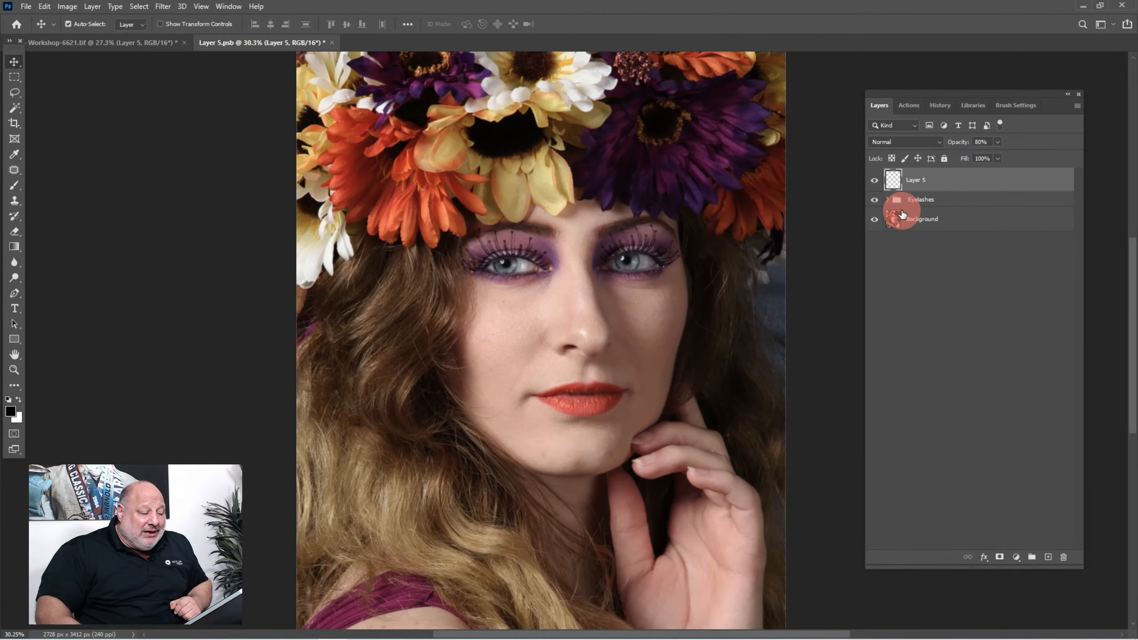
pyautogui.scroll(3, 581, 260)
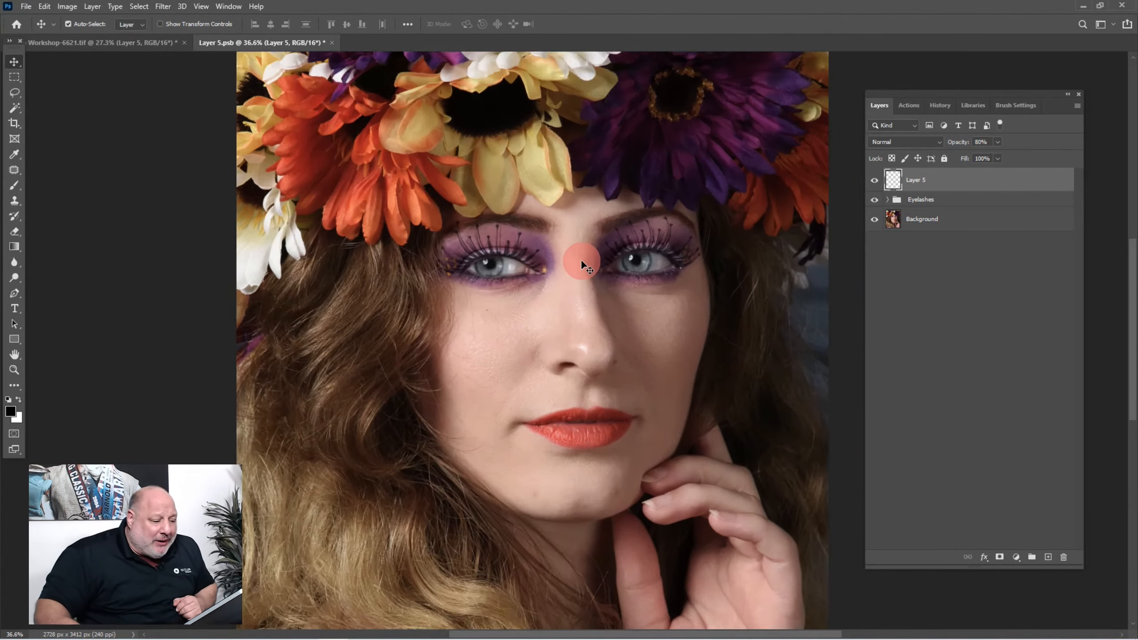
pyautogui.scroll(2, 580, 260)
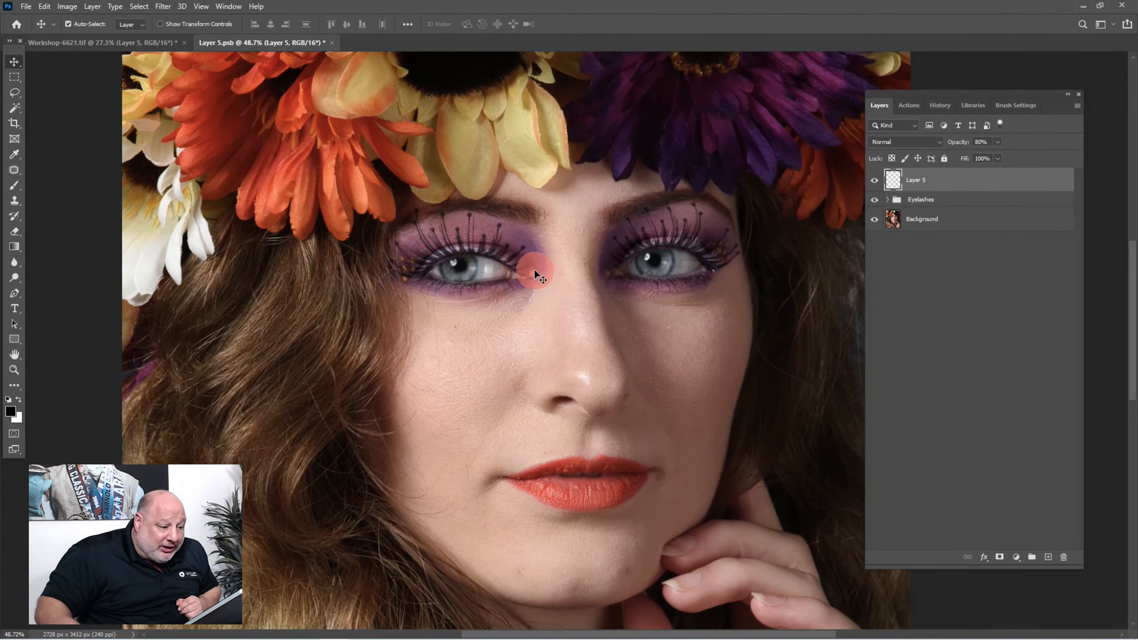
pyautogui.scroll(-2, 534, 271)
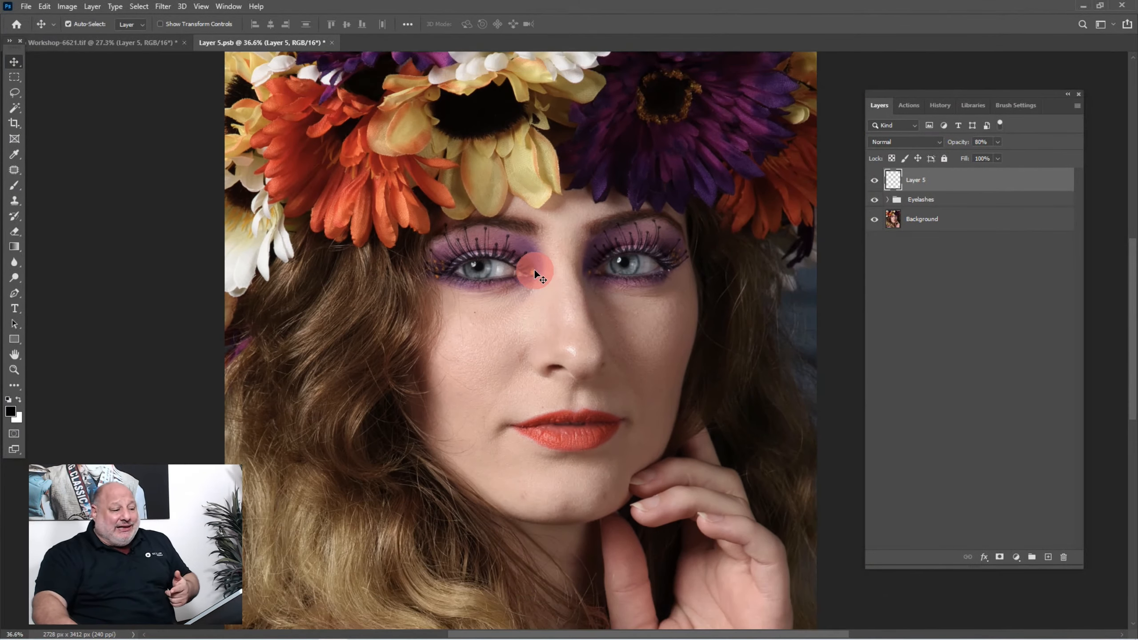